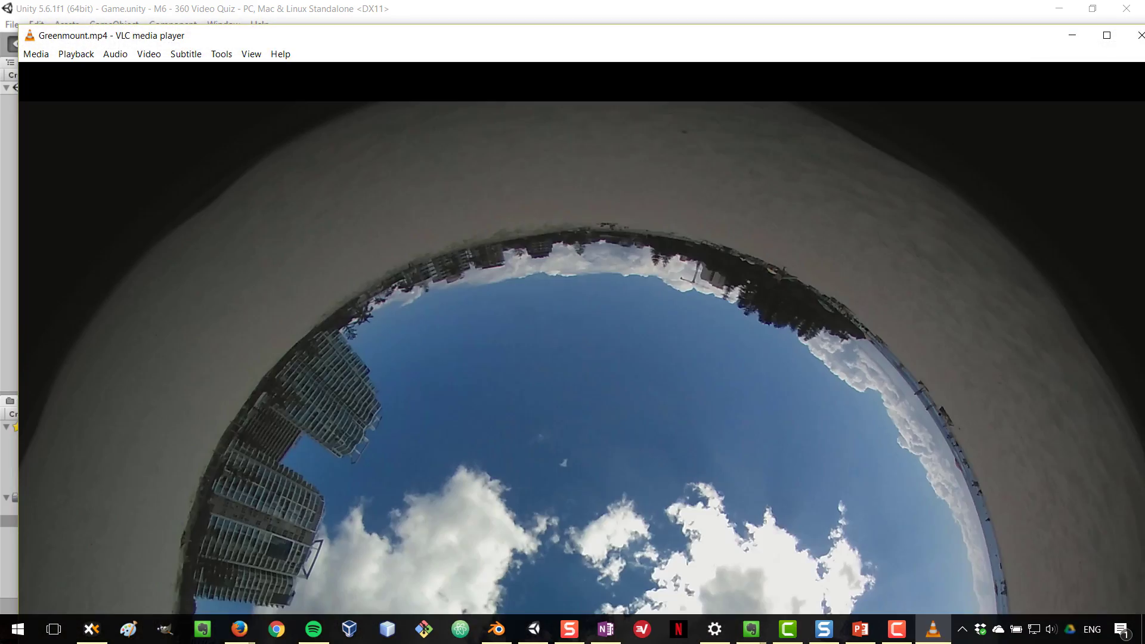
Step: Preview Greenmount.mp4 in full screen, and play Greenmount - equirectangular.mp4 from the 360 video footage folder for comparison
{"action": "key", "text": "f"}
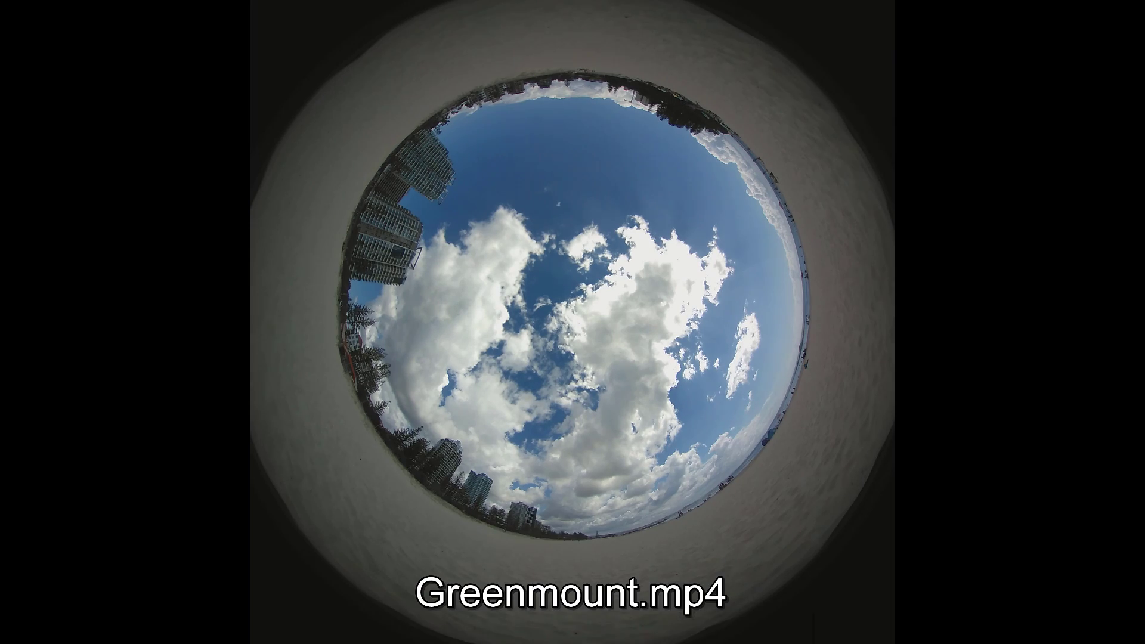
{"action": "key", "text": "Escape"}
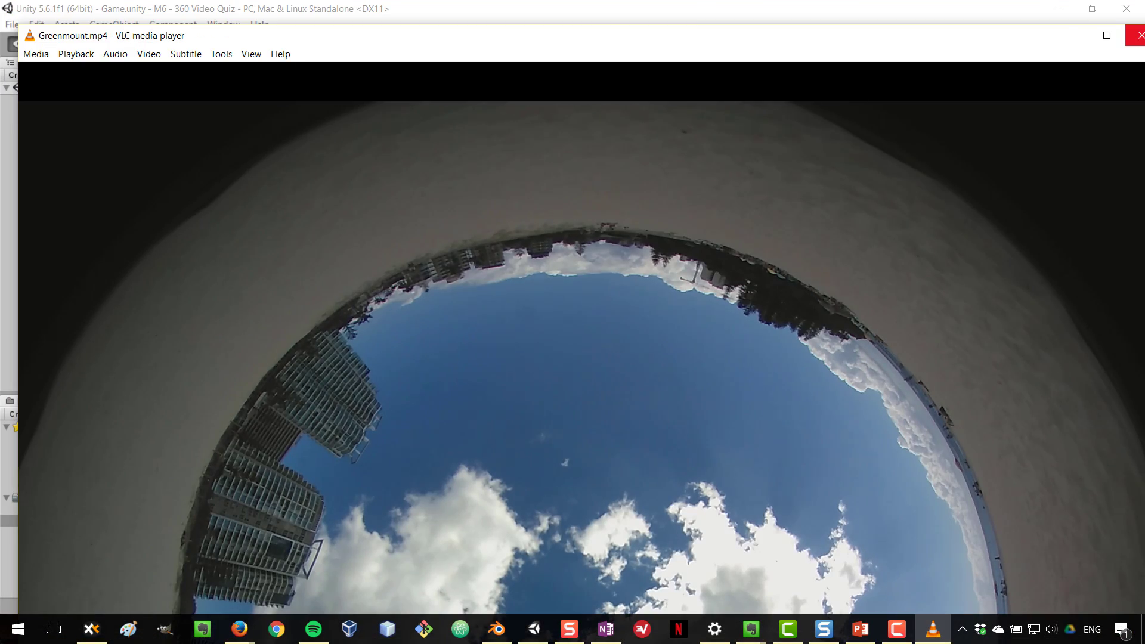
{"action": "left_click", "coordinate": [1138, 36]}
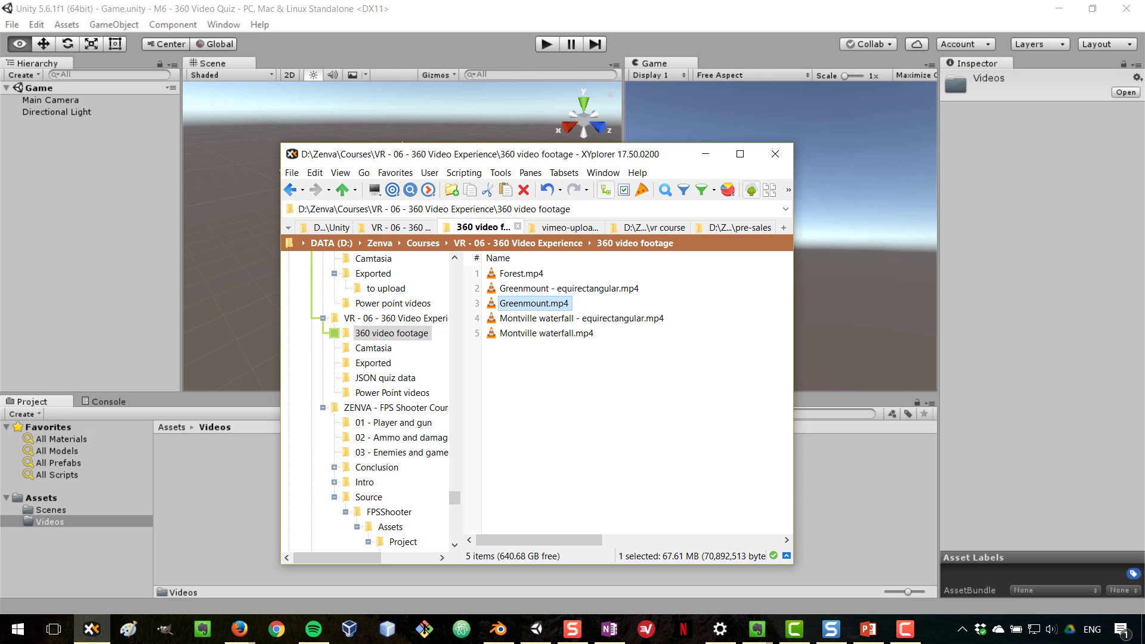
{"action": "key", "text": "Up"}
{"action": "key", "text": "Return"}
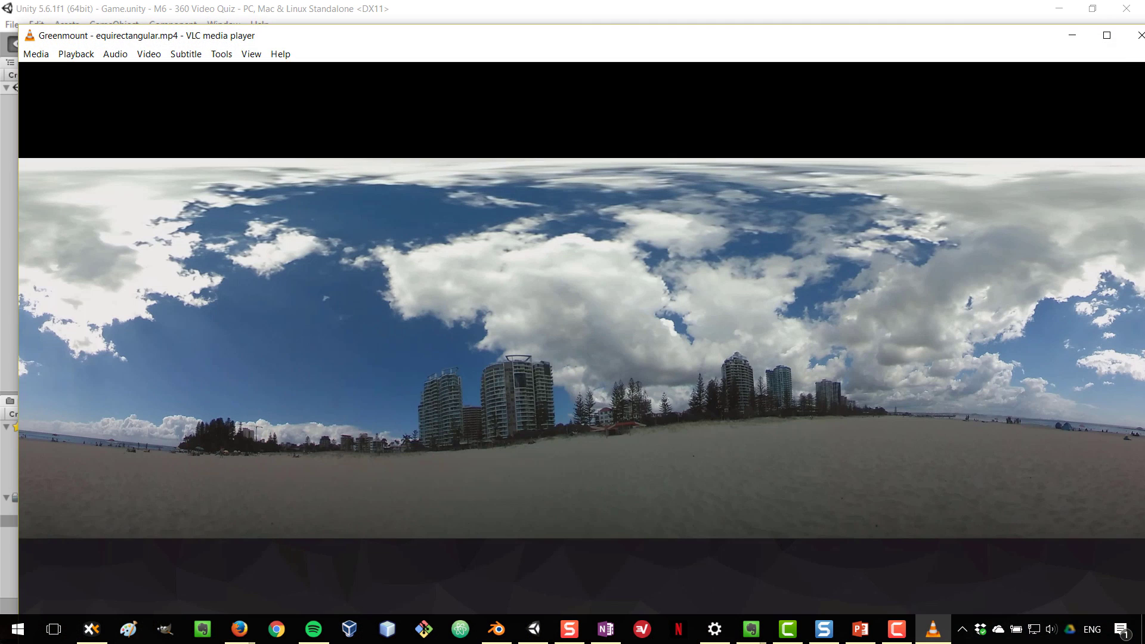
{"action": "key", "text": "f"}
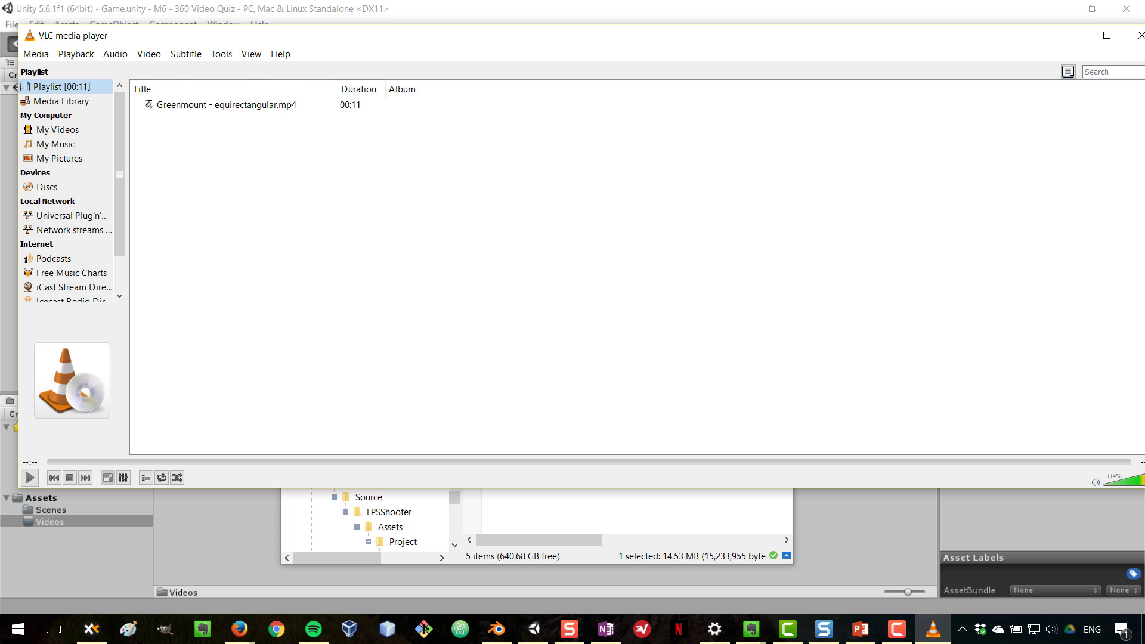
{"action": "left_click", "coordinate": [1139, 36]}
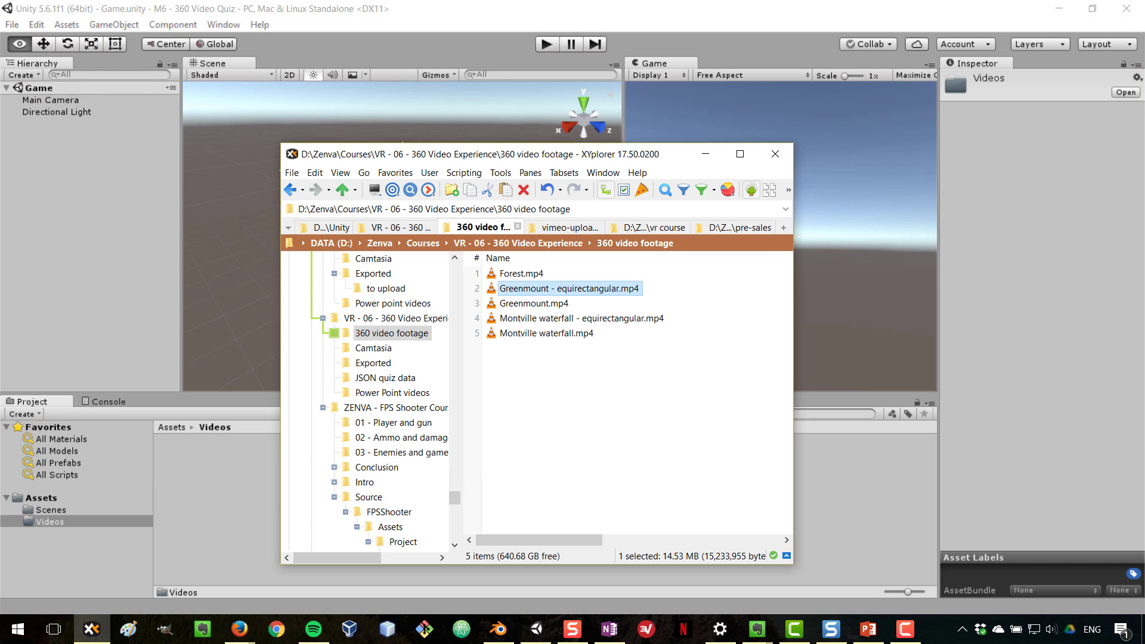
Step: Import Greenmount - equirectangular.mp4 from the file manager into the Unity project's Videos folder and activate the Move tool
{"action": "left_click_drag", "start_coordinate": [464, 154], "coordinate": [778, 94]}
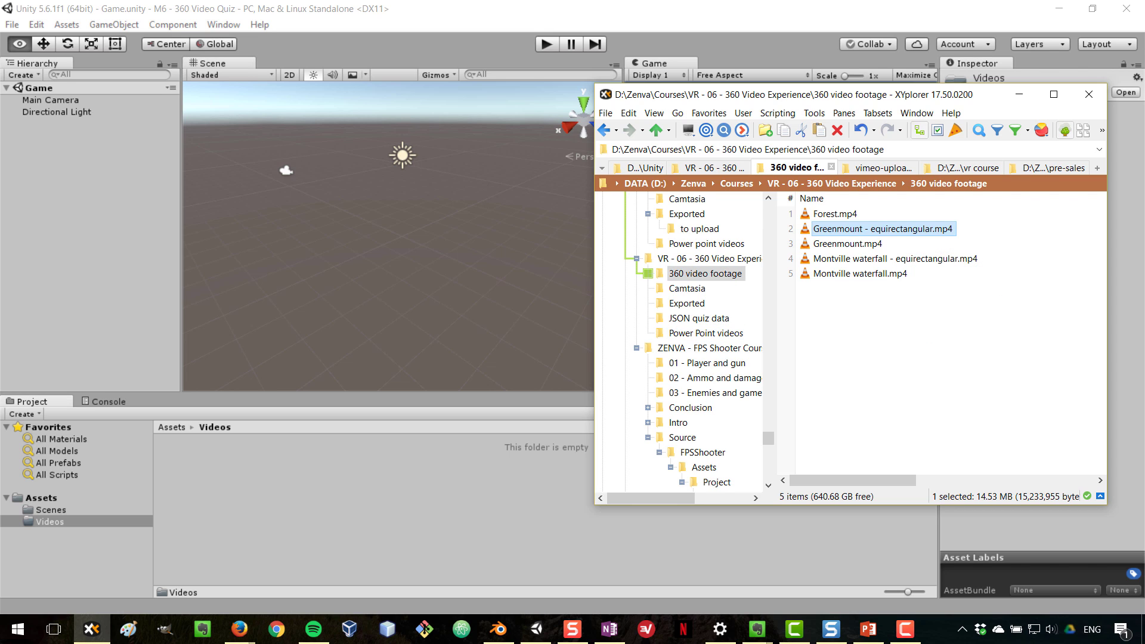
{"action": "left_click_drag", "start_coordinate": [883, 228], "coordinate": [358, 507]}
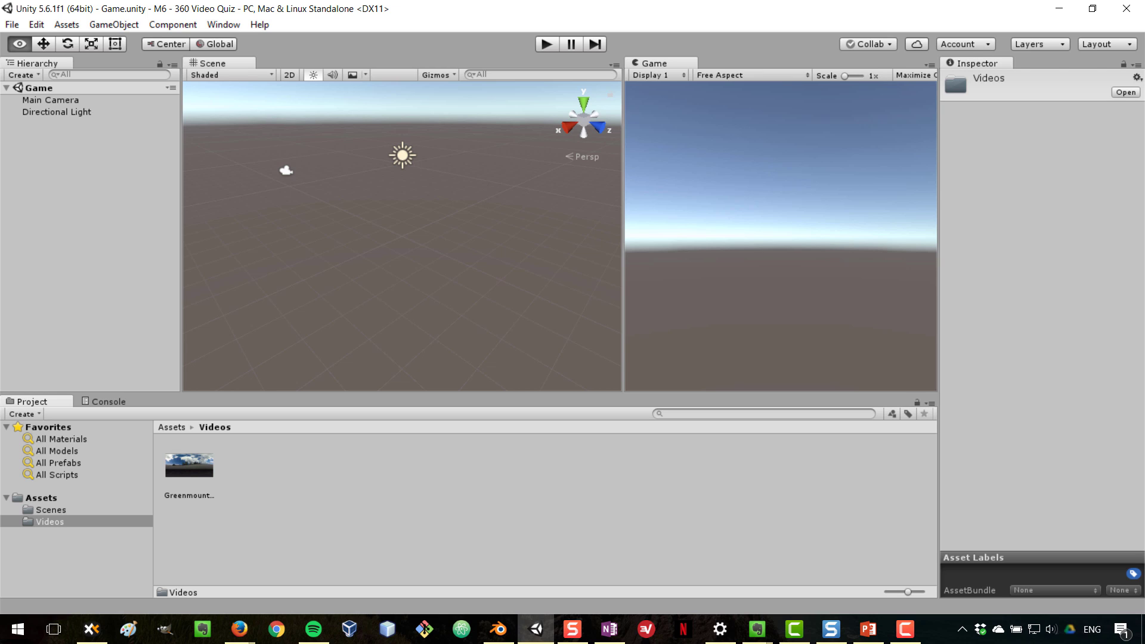
{"action": "key", "text": "w"}
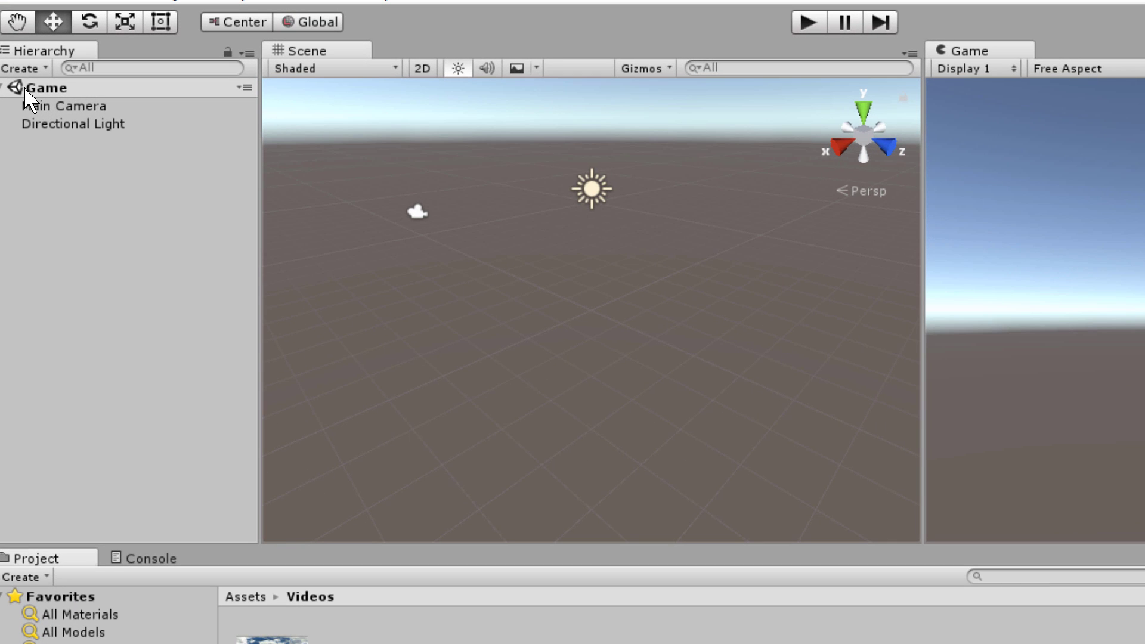
Step: Add a 3D sphere to the Game scene and name it 360 Video Sphere
{"action": "right_click", "coordinate": [25, 90]}
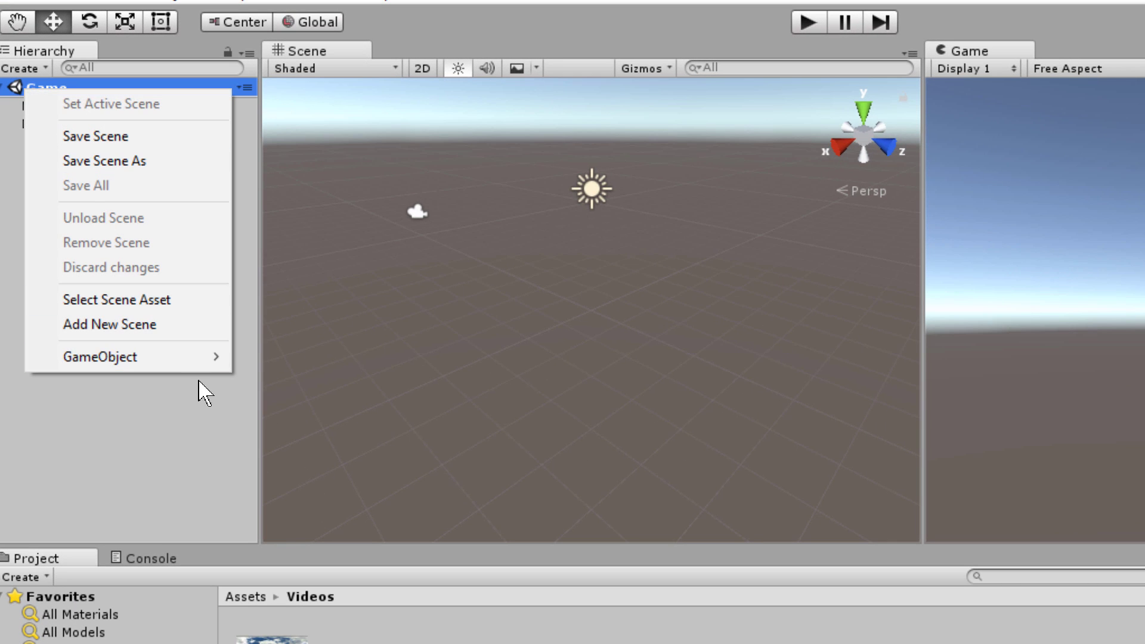
{"action": "mouse_move", "coordinate": [194, 362]}
{"action": "mouse_move", "coordinate": [296, 384]}
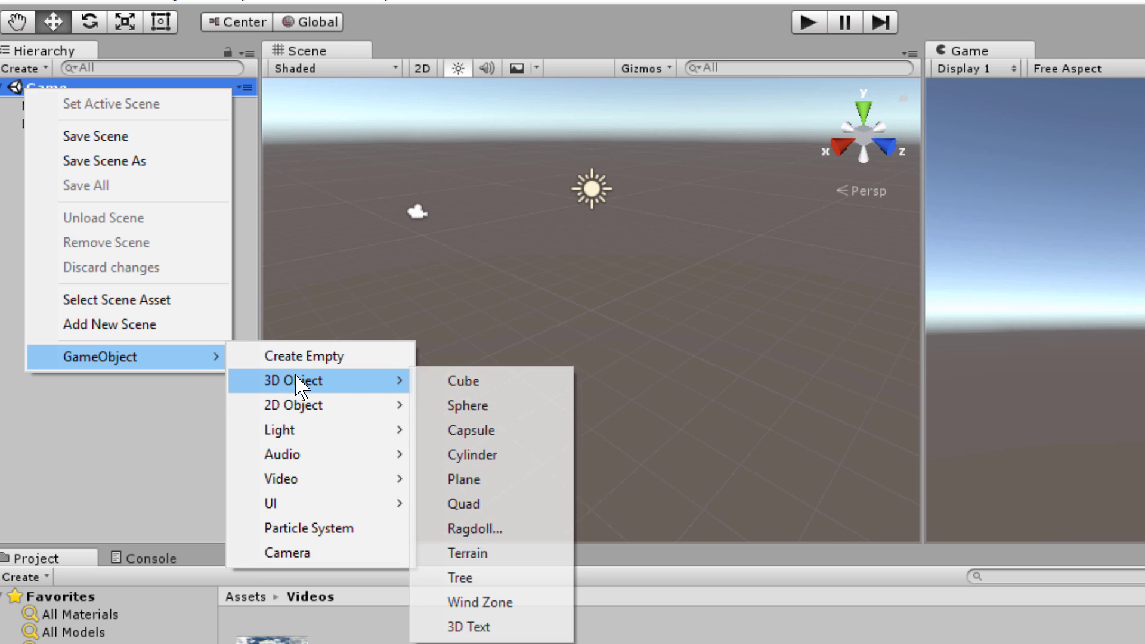
{"action": "left_click", "coordinate": [467, 406]}
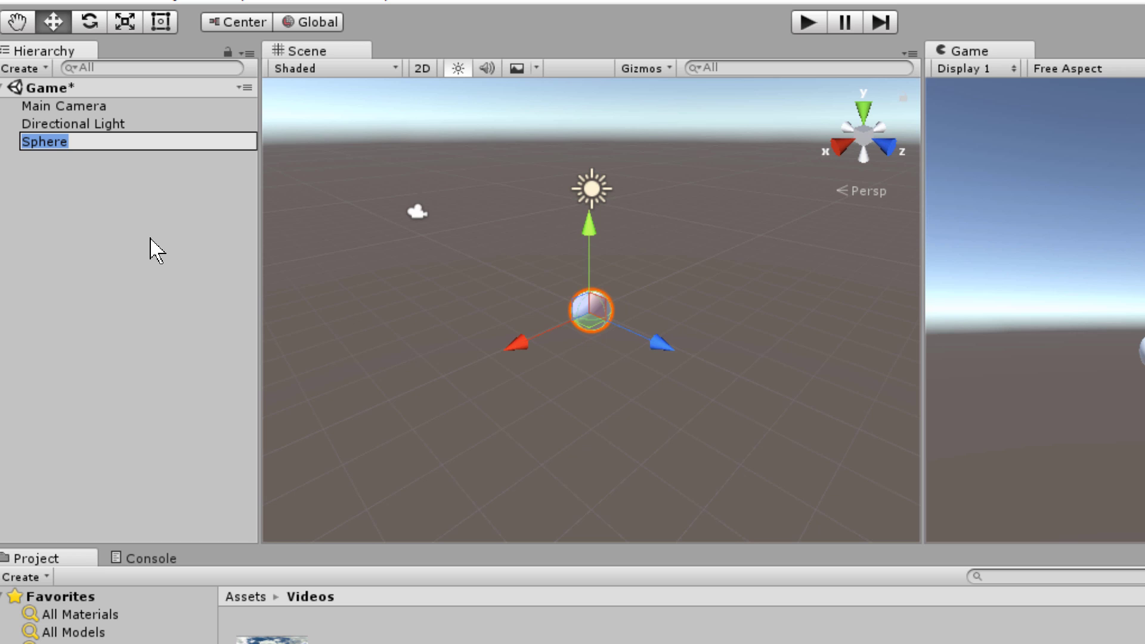
{"action": "key", "text": "Home"}
{"action": "type", "text": "360 Video"}
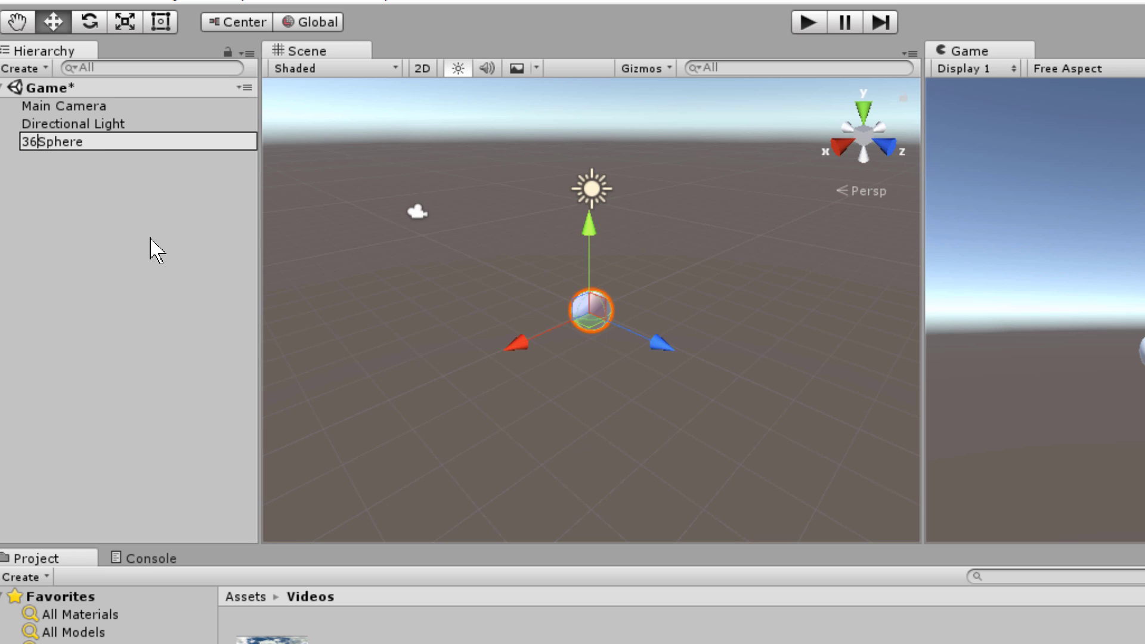
{"action": "key", "text": "Return"}
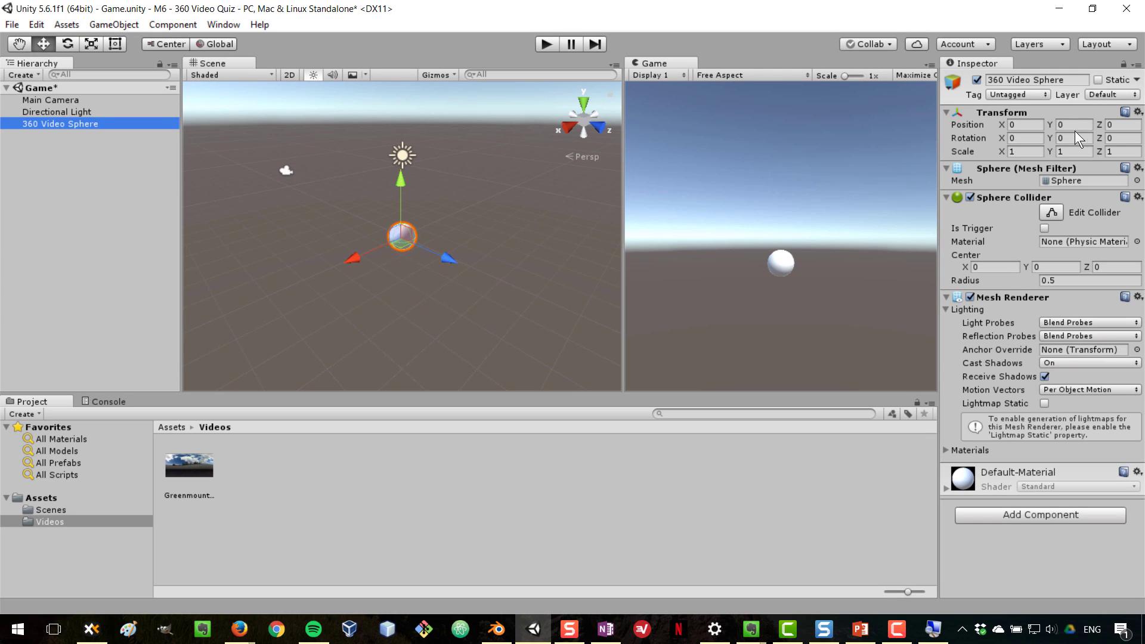
Step: Move the Main Camera to the sphere's centre by setting its Y and Z position to 0
{"action": "left_click", "coordinate": [45, 102]}
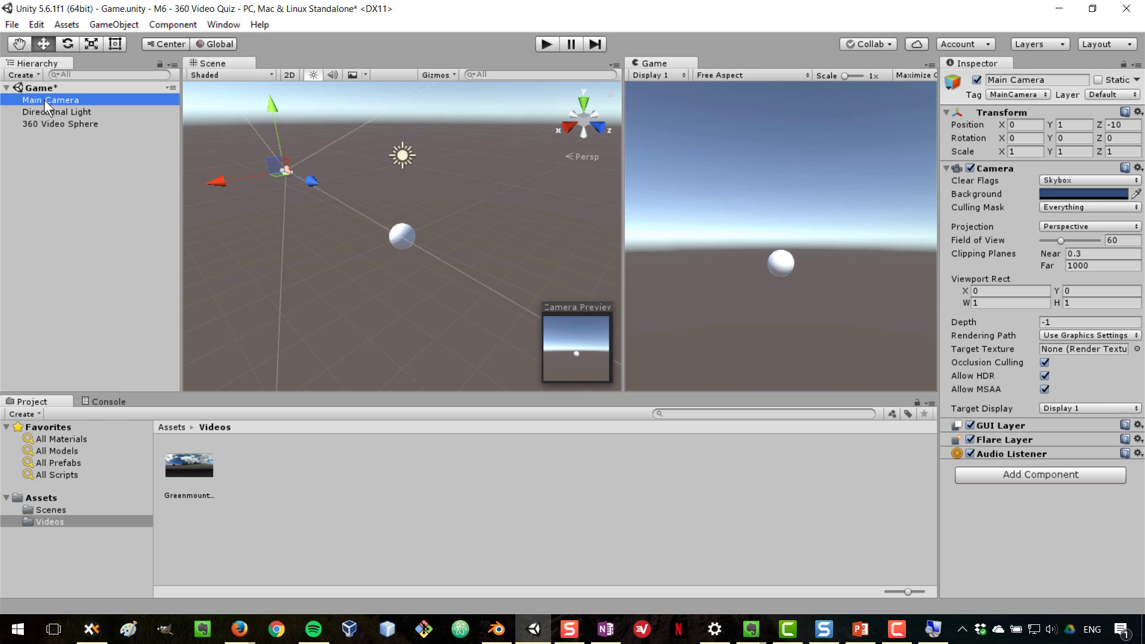
{"action": "left_click", "coordinate": [1129, 124]}
{"action": "type", "text": "0"}
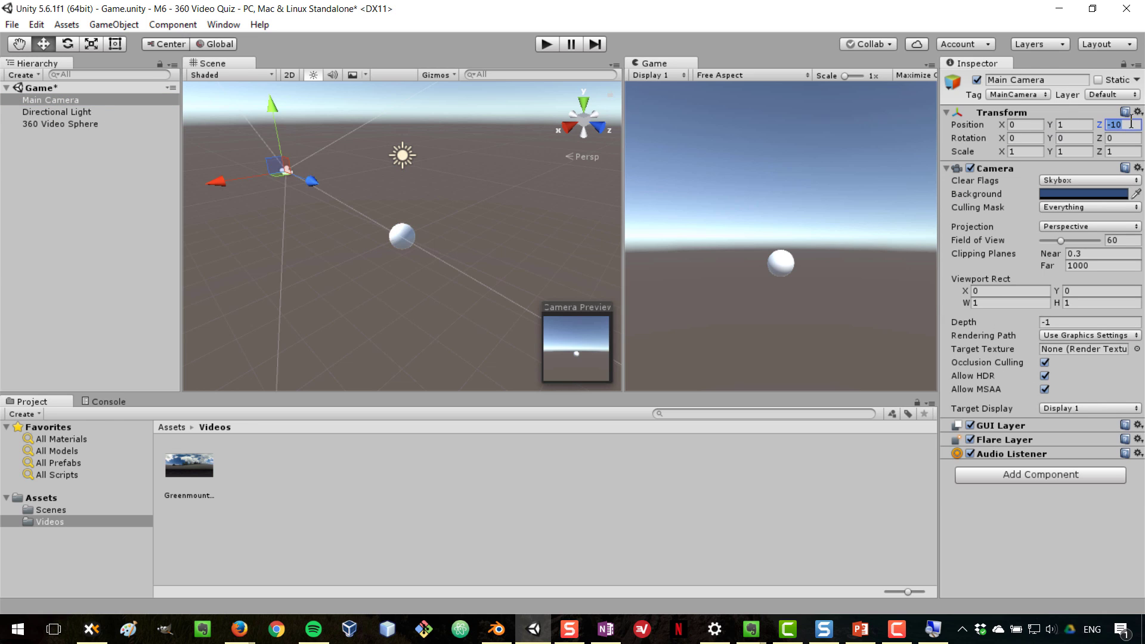
{"action": "left_click", "coordinate": [1067, 124]}
{"action": "type", "text": "0"}
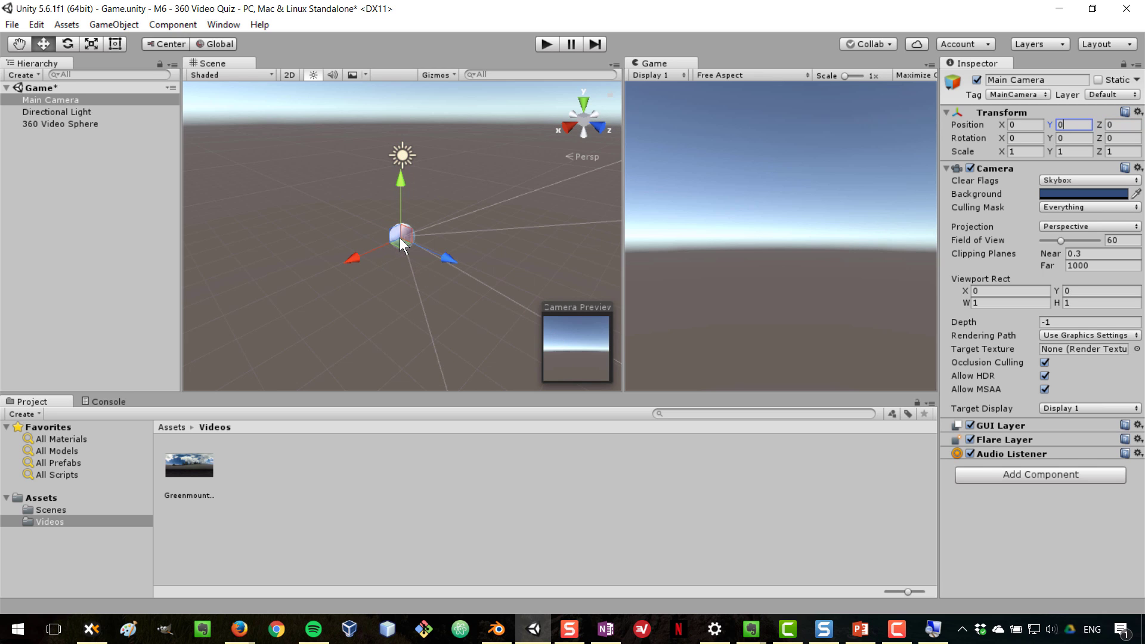
Step: Scale the 360 Video Sphere to 100 on the X, Y and Z axes
{"action": "left_click", "coordinate": [63, 124]}
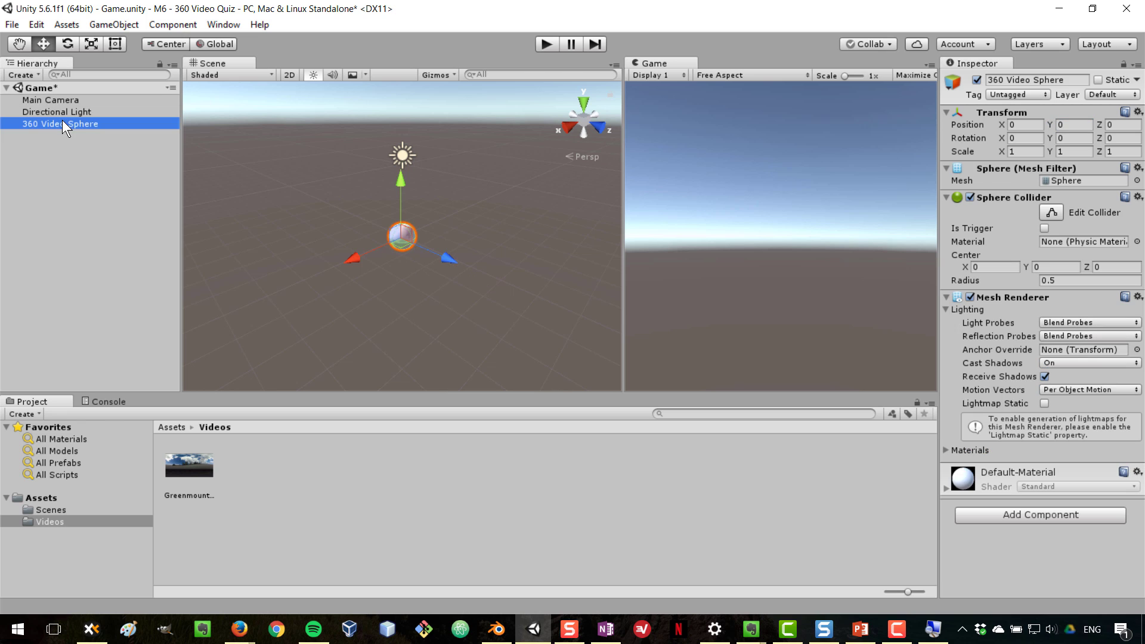
{"action": "left_click", "coordinate": [1012, 154]}
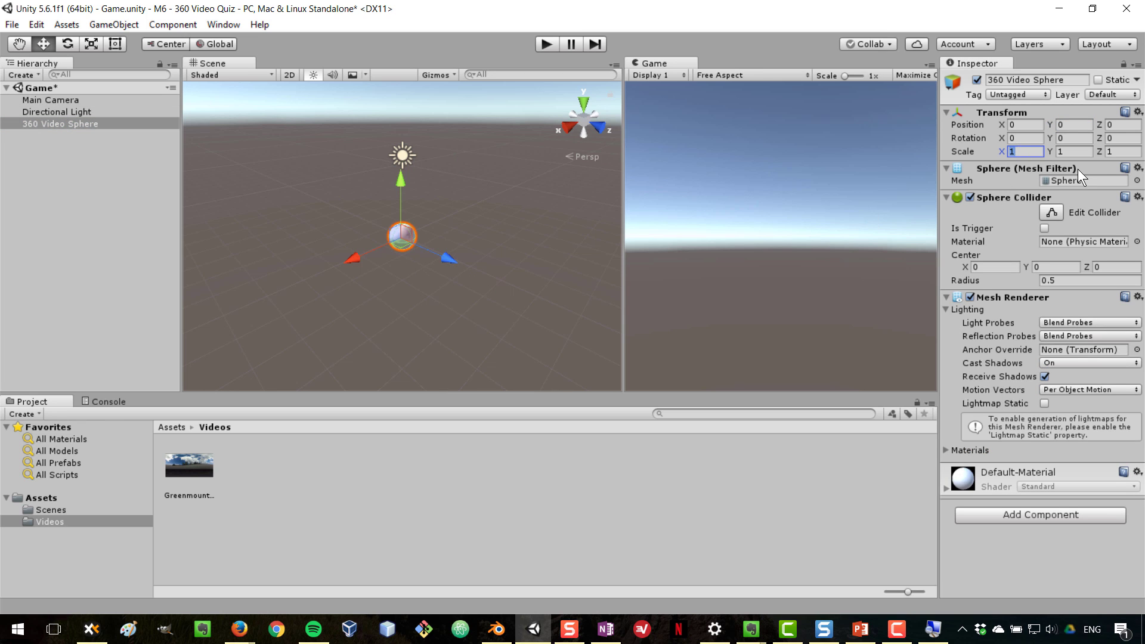
{"action": "type", "text": "100"}
{"action": "key", "text": "Tab"}
{"action": "type", "text": "100"}
{"action": "key", "text": "Tab"}
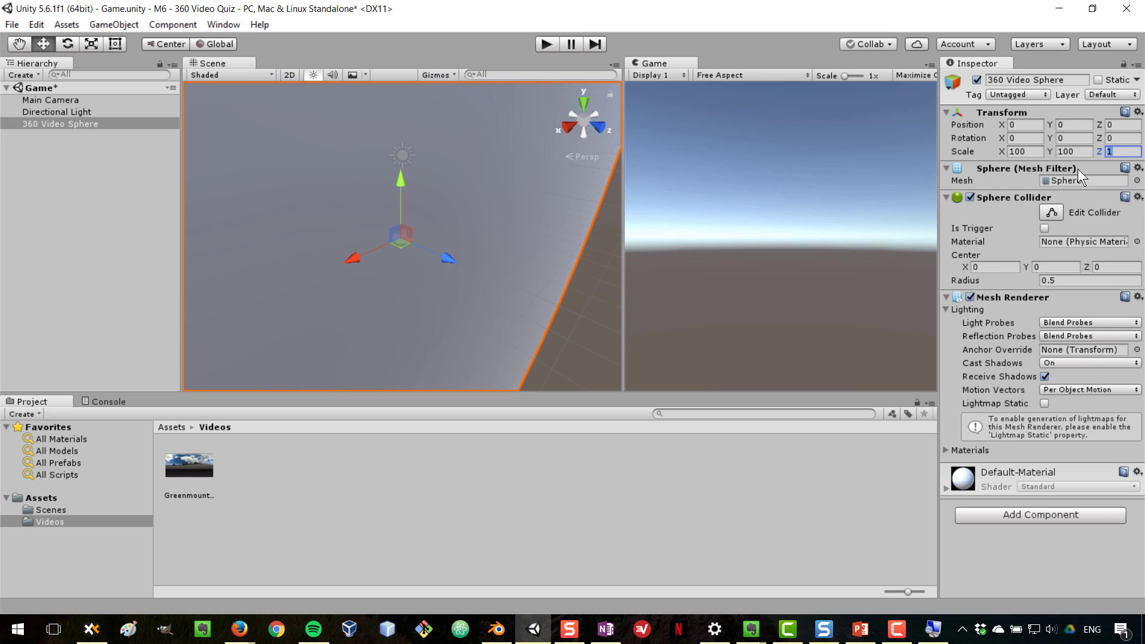
{"action": "type", "text": "100"}
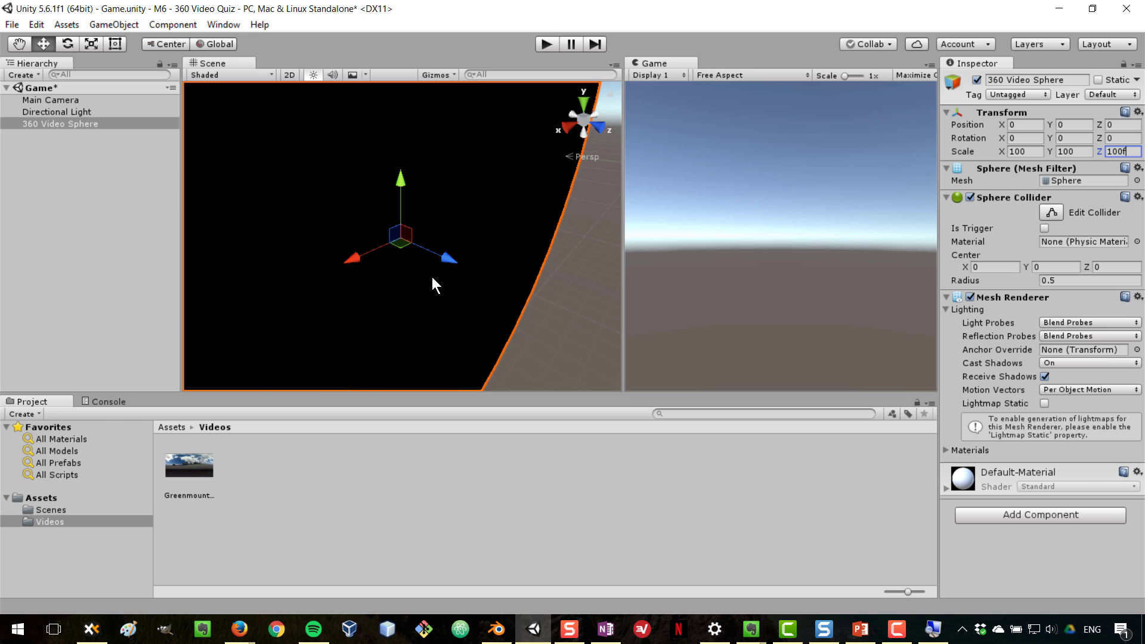
{"action": "scroll", "coordinate": [363, 263], "scroll_direction": "down", "scroll_amount": 3}
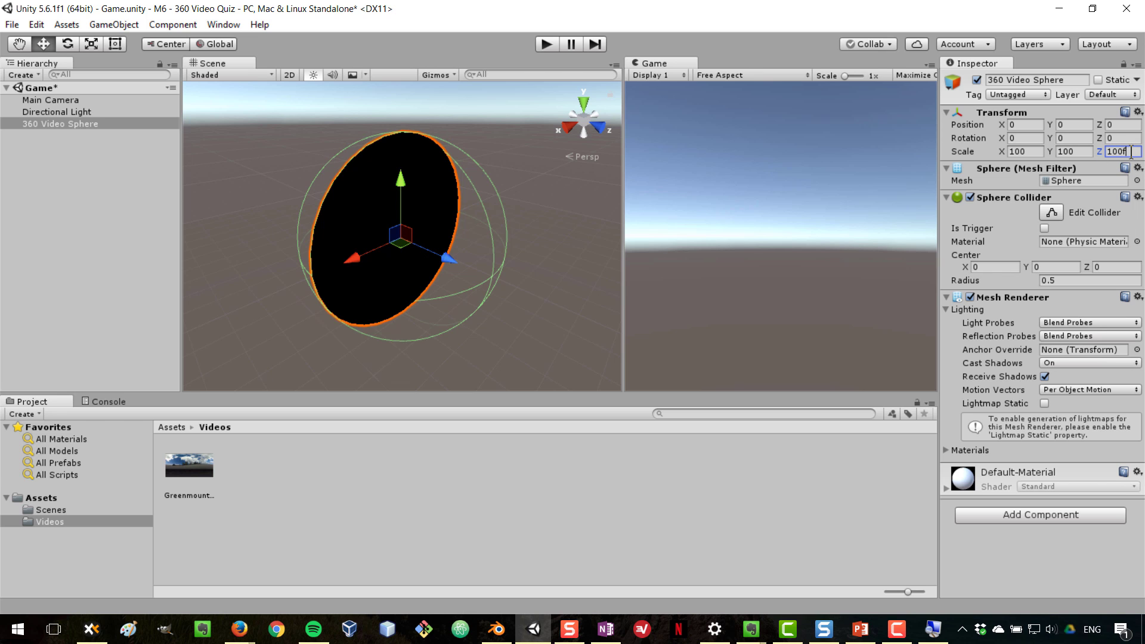
{"action": "key", "text": "BackSpace"}
Step: Examine the enlarged sphere from outside and the camera inside it, and save the scene
{"action": "scroll", "coordinate": [499, 291], "scroll_direction": "up", "scroll_amount": 3}
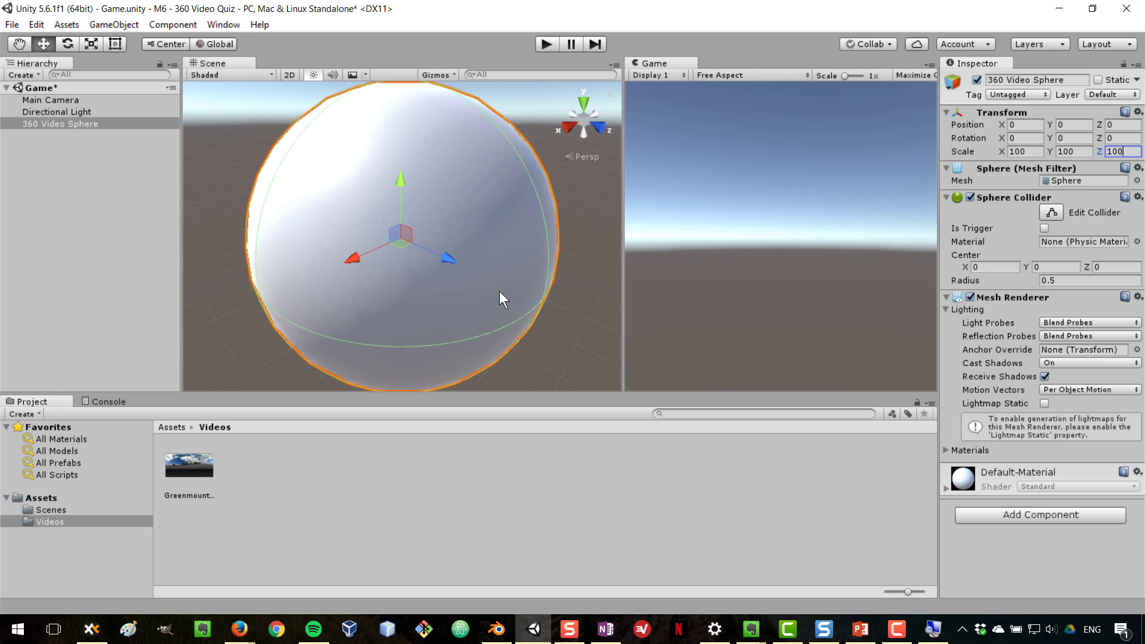
{"action": "scroll", "coordinate": [411, 264], "scroll_direction": "down", "scroll_amount": 3}
{"action": "scroll", "coordinate": [396, 254], "scroll_direction": "up", "scroll_amount": 4}
{"action": "scroll", "coordinate": [400, 264], "scroll_direction": "up", "scroll_amount": 3}
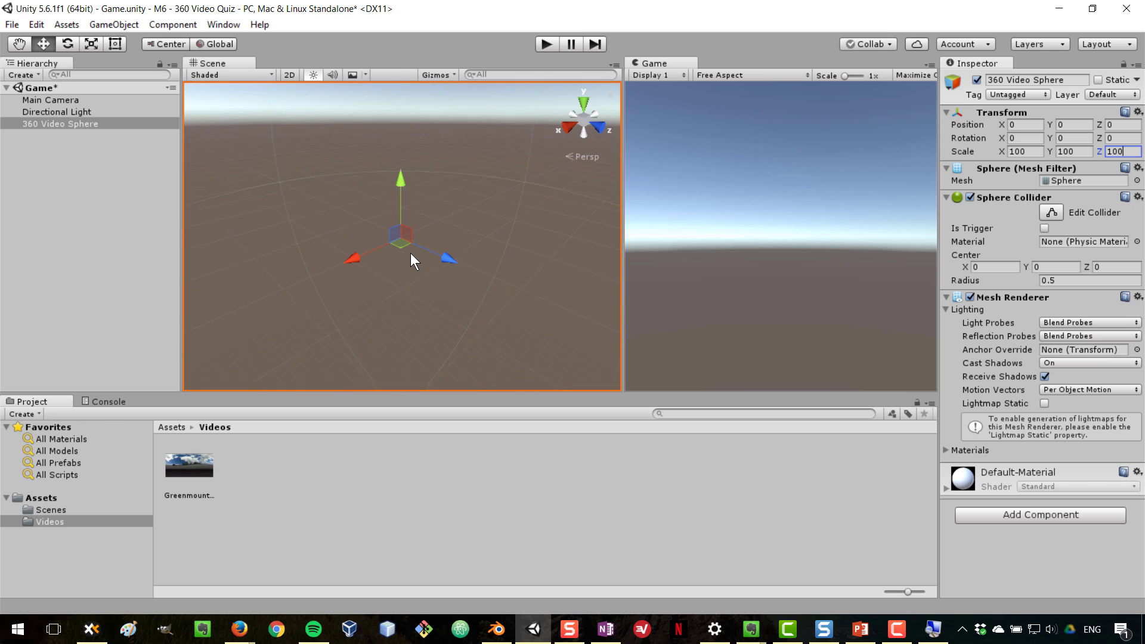
{"action": "scroll", "coordinate": [413, 250], "scroll_direction": "up", "scroll_amount": 3}
{"action": "scroll", "coordinate": [413, 221], "scroll_direction": "up", "scroll_amount": 3}
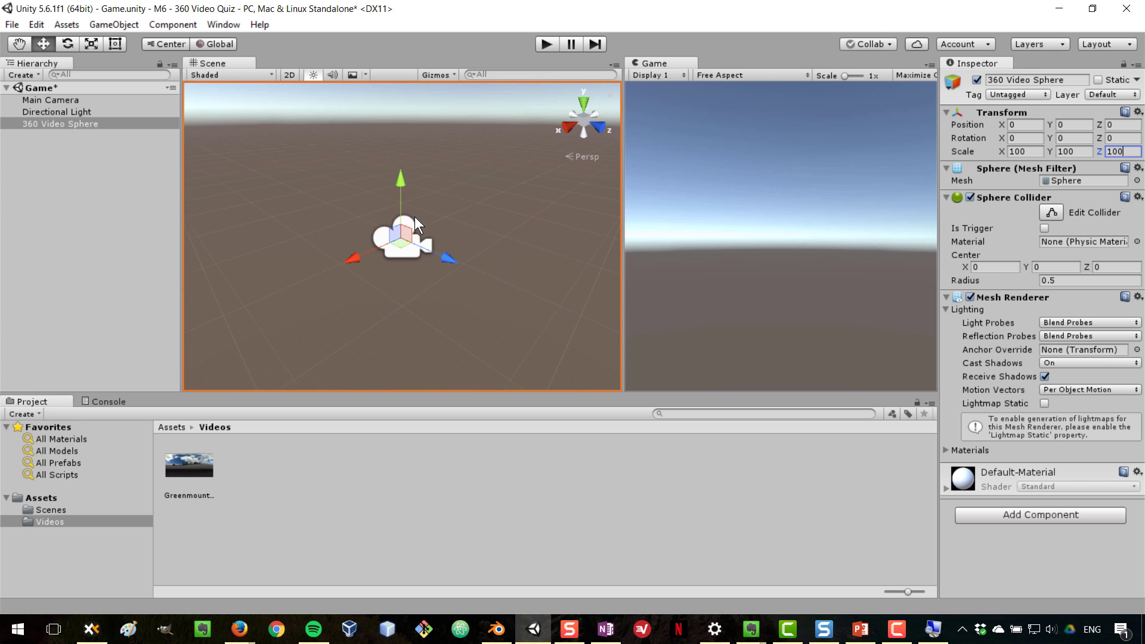
{"action": "right_click_drag", "start_coordinate": [300, 174], "coordinate": [263, 145]}
{"action": "key", "text": "ctrl+s"}
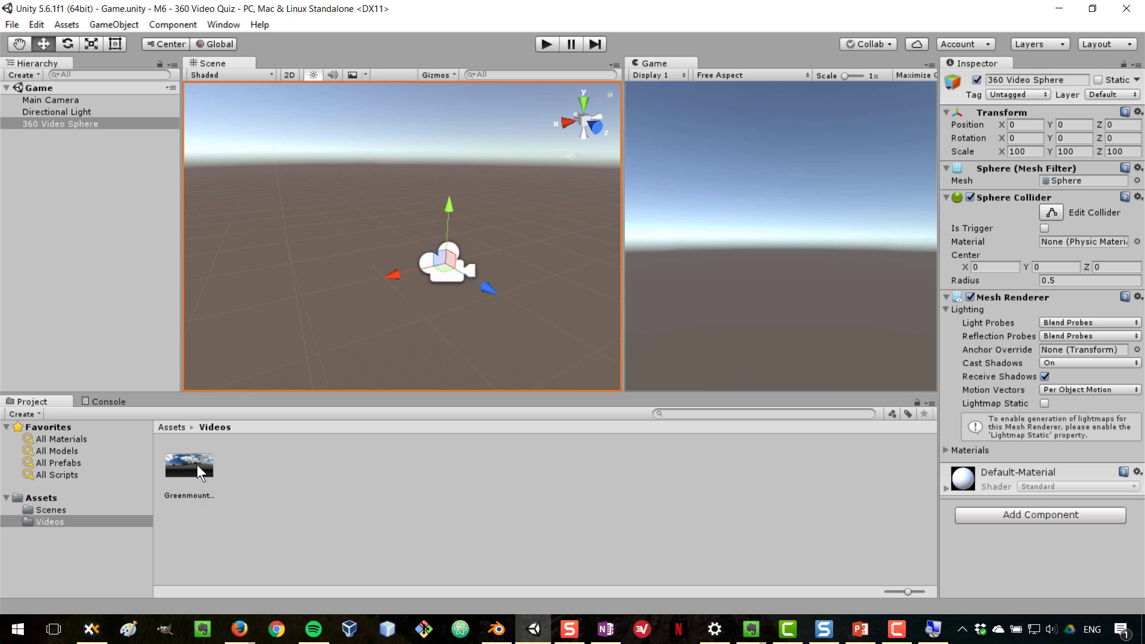
Step: Attach the imported Greenmount video to the 360 Video Sphere and widen the Game view
{"action": "left_click_drag", "start_coordinate": [197, 464], "coordinate": [59, 127]}
{"action": "left_click_drag", "start_coordinate": [623, 206], "coordinate": [534, 215]}
{"action": "left_click", "coordinate": [82, 122]}
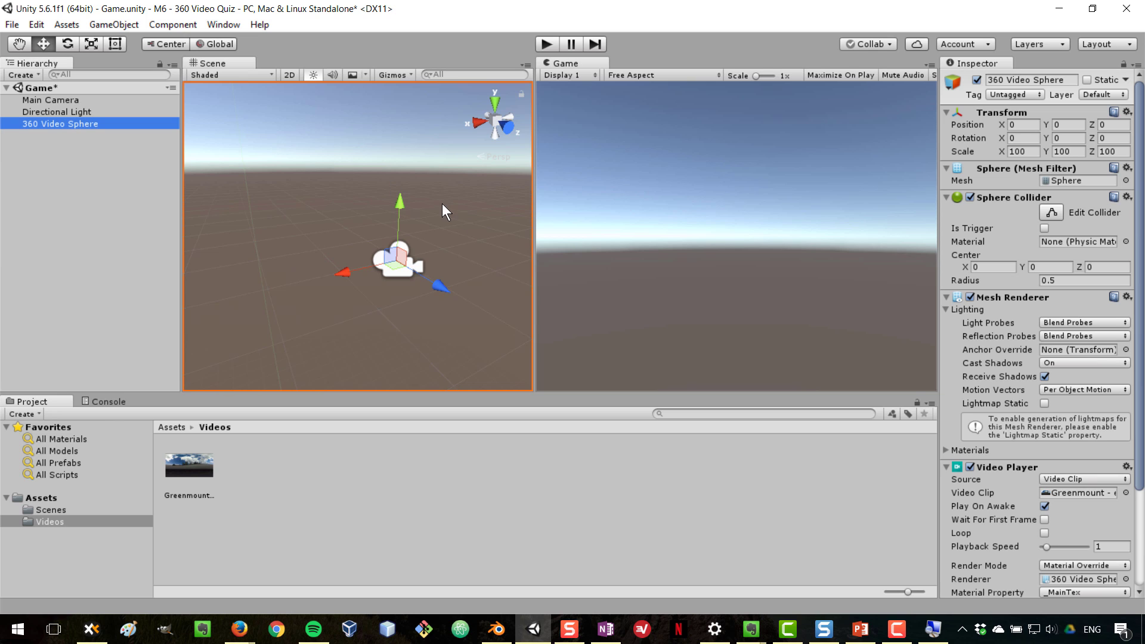
Step: Run the scene to examine the video playing on the sphere's surface, and stop play mode
{"action": "key", "text": "f"}
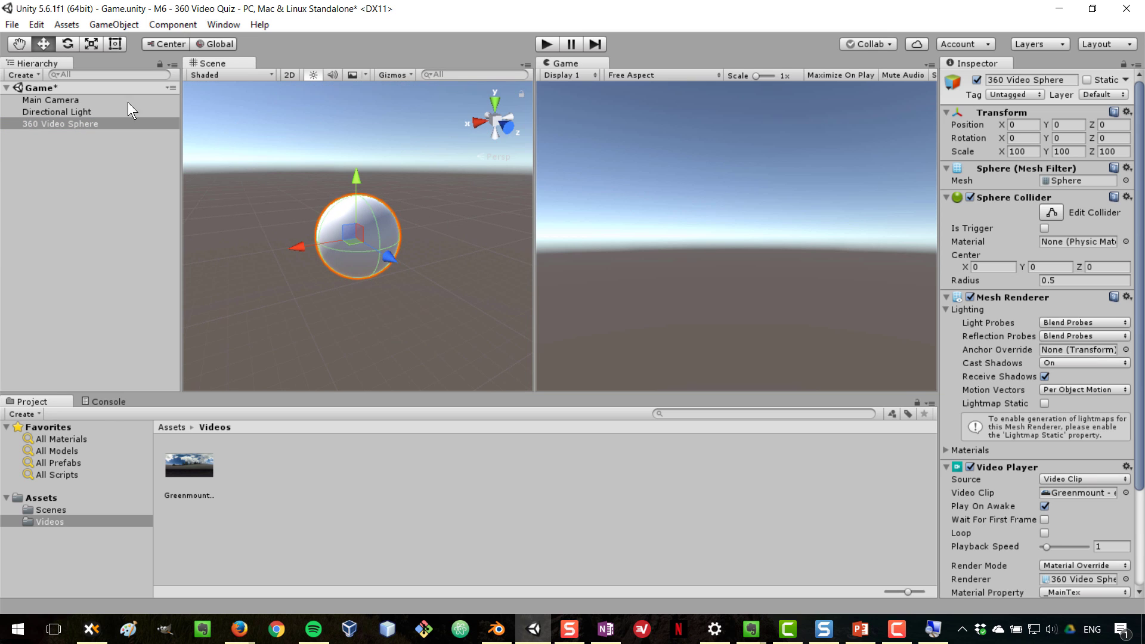
{"action": "left_click", "coordinate": [546, 44]}
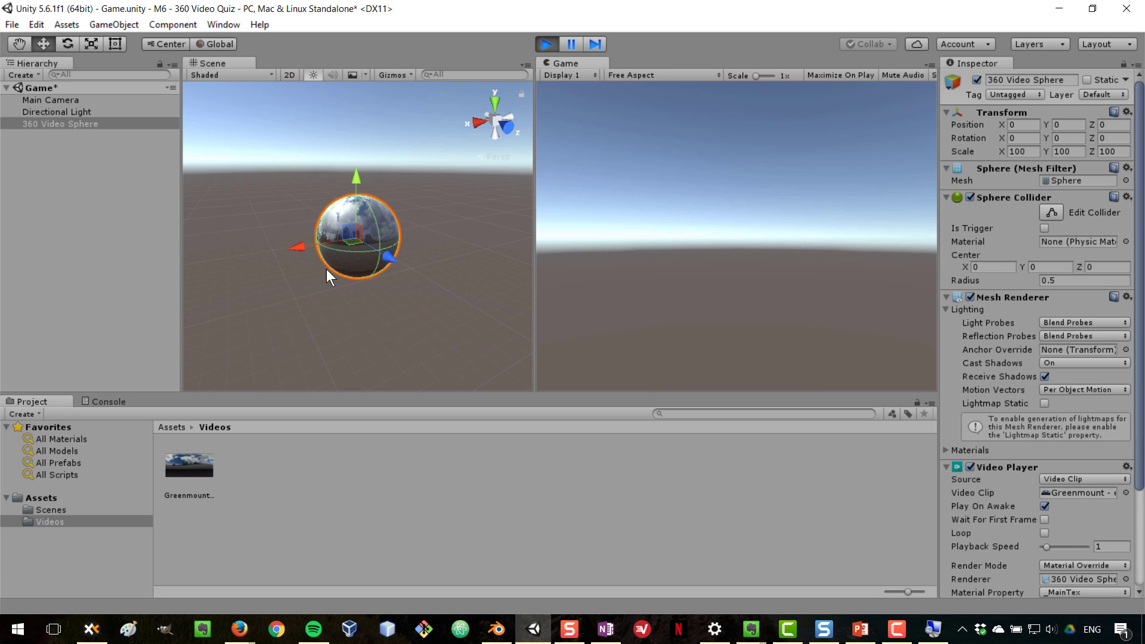
{"action": "scroll", "coordinate": [337, 268], "scroll_direction": "up", "scroll_amount": 6}
{"action": "left_click_drag", "start_coordinate": [294, 257], "coordinate": [343, 231], "text": "alt"}
{"action": "scroll", "coordinate": [344, 230], "scroll_direction": "down", "scroll_amount": 3}
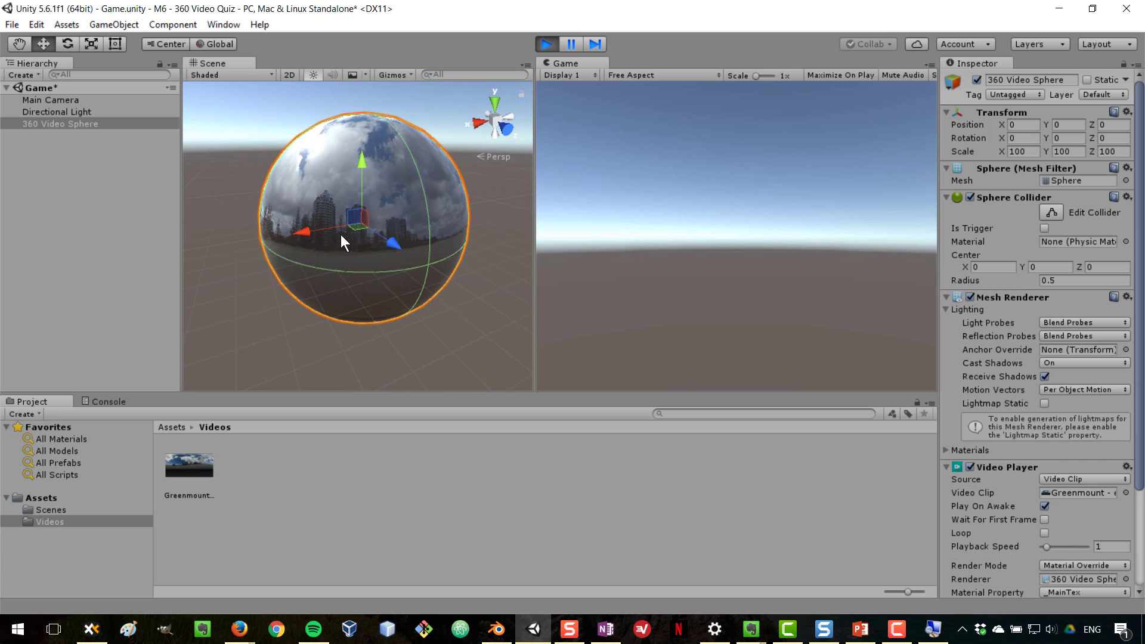
{"action": "left_click", "coordinate": [553, 46]}
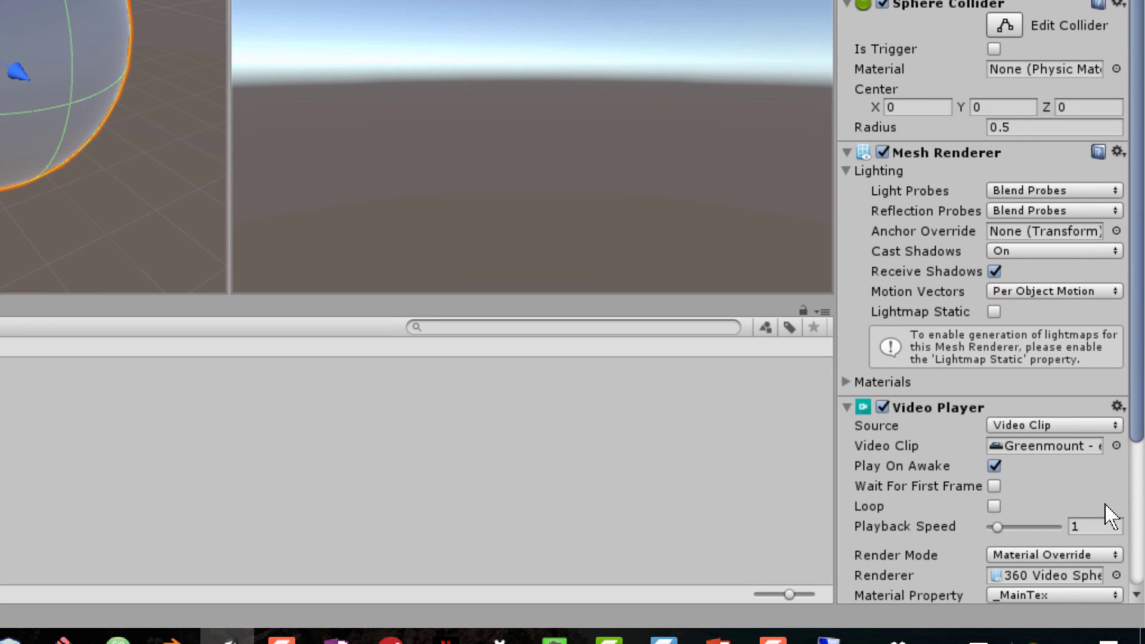
Step: Enable Loop on the sphere's Video Player component
{"action": "scroll", "coordinate": [1073, 495], "scroll_direction": "down", "scroll_amount": 5}
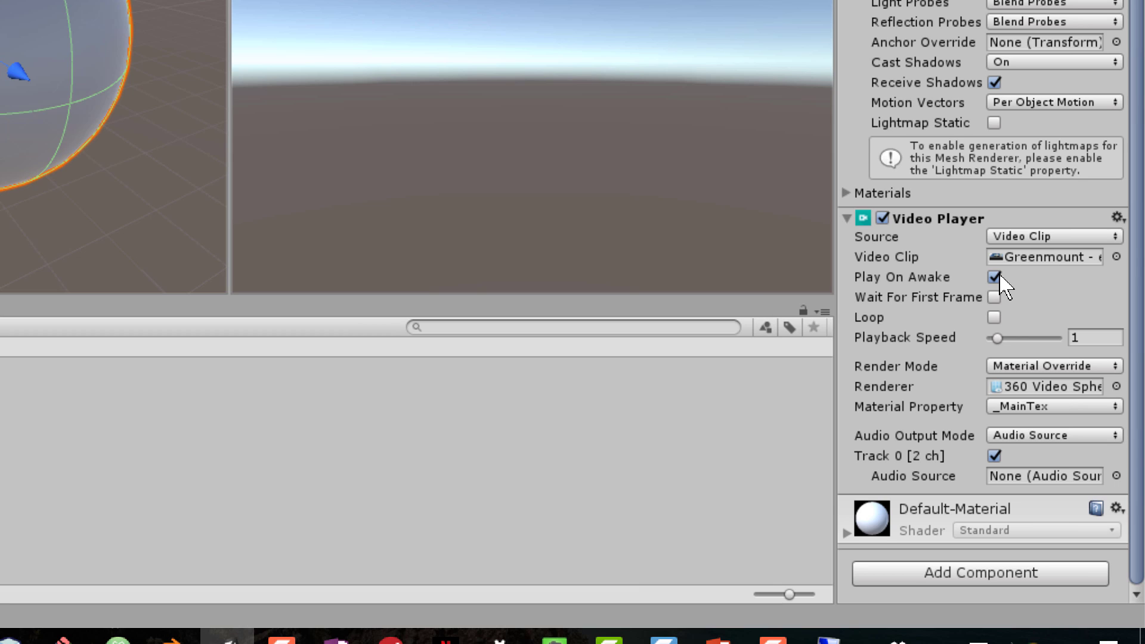
{"action": "left_click", "coordinate": [994, 317]}
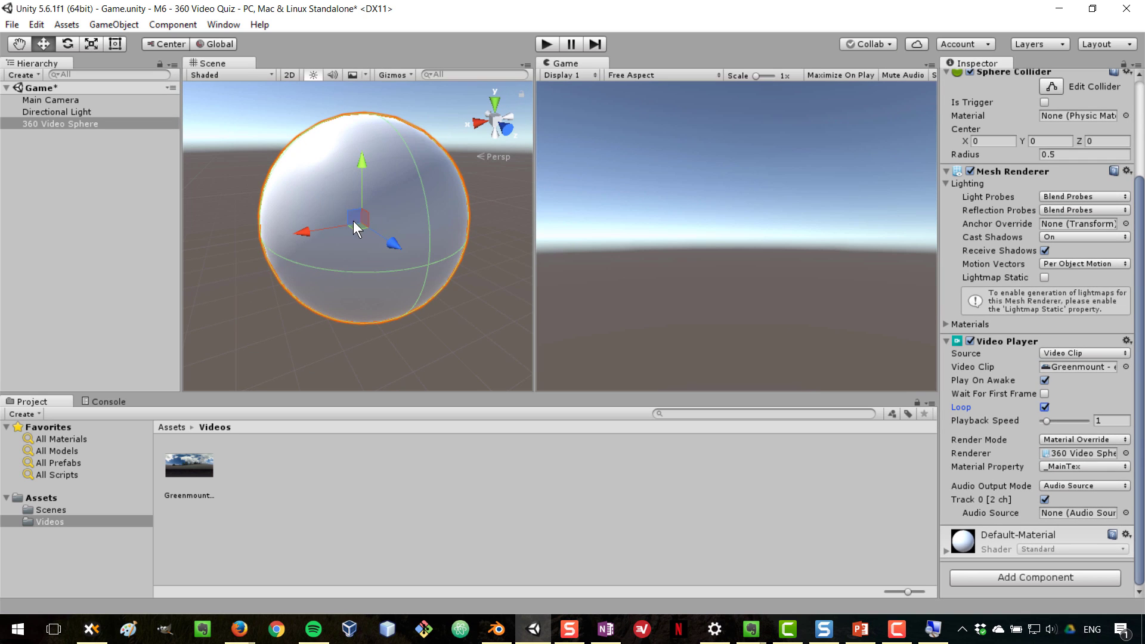
{"action": "scroll", "coordinate": [403, 212], "scroll_direction": "up", "scroll_amount": 8}
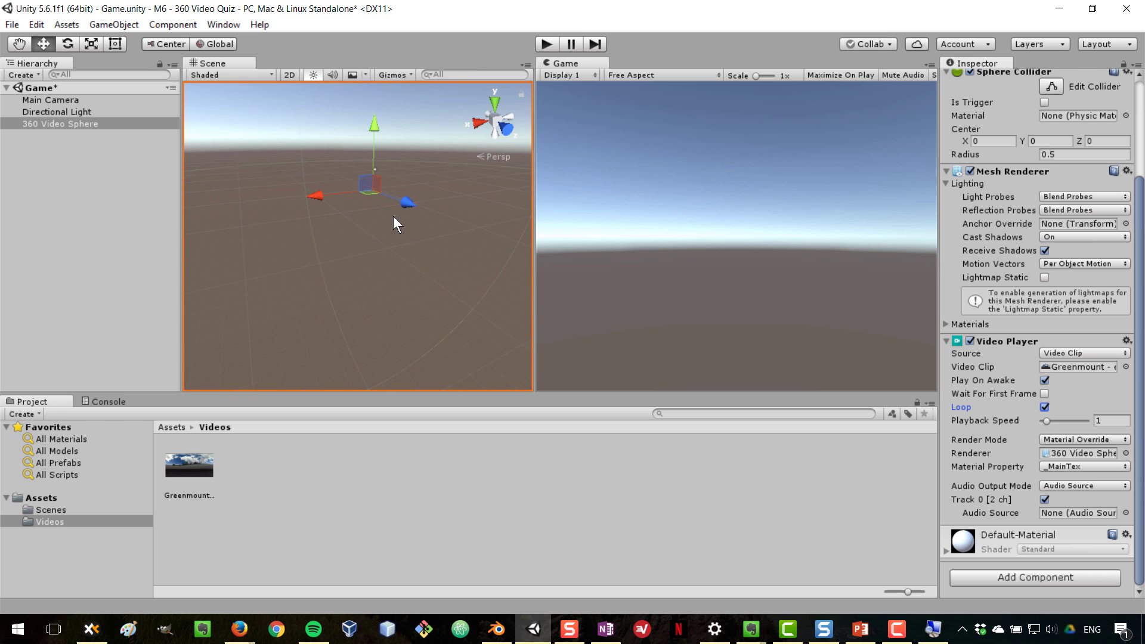
{"action": "scroll", "coordinate": [382, 220], "scroll_direction": "down", "scroll_amount": 8}
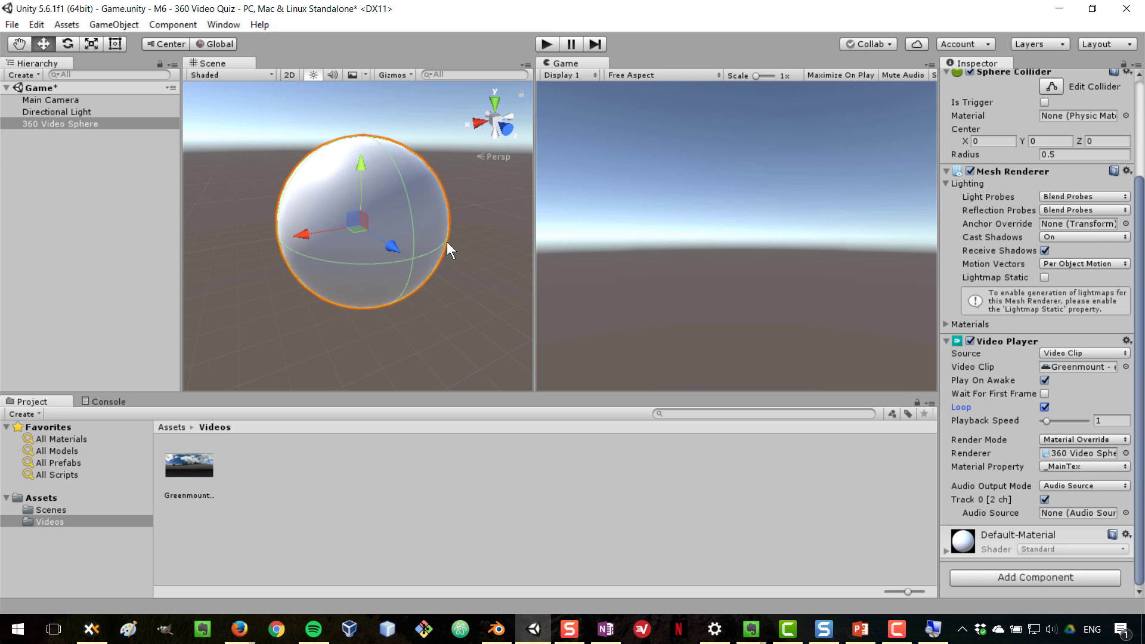
Step: Switch to OneNote and draw two thick black vectors from a common point on the empty Normals page
{"action": "left_click", "coordinate": [605, 631]}
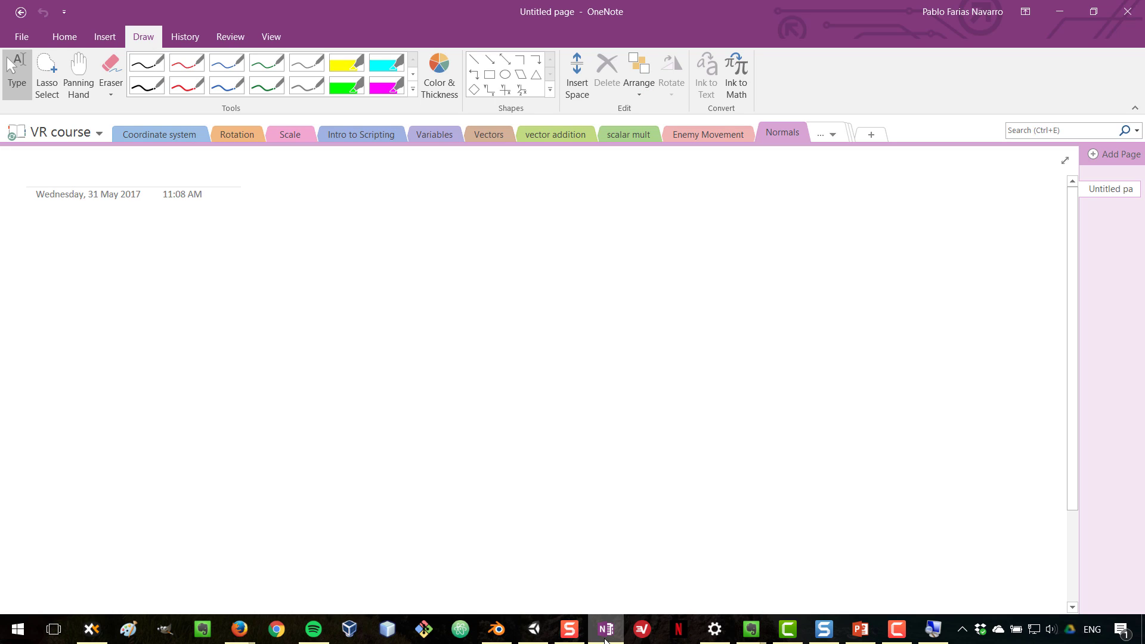
{"action": "left_click", "coordinate": [146, 86]}
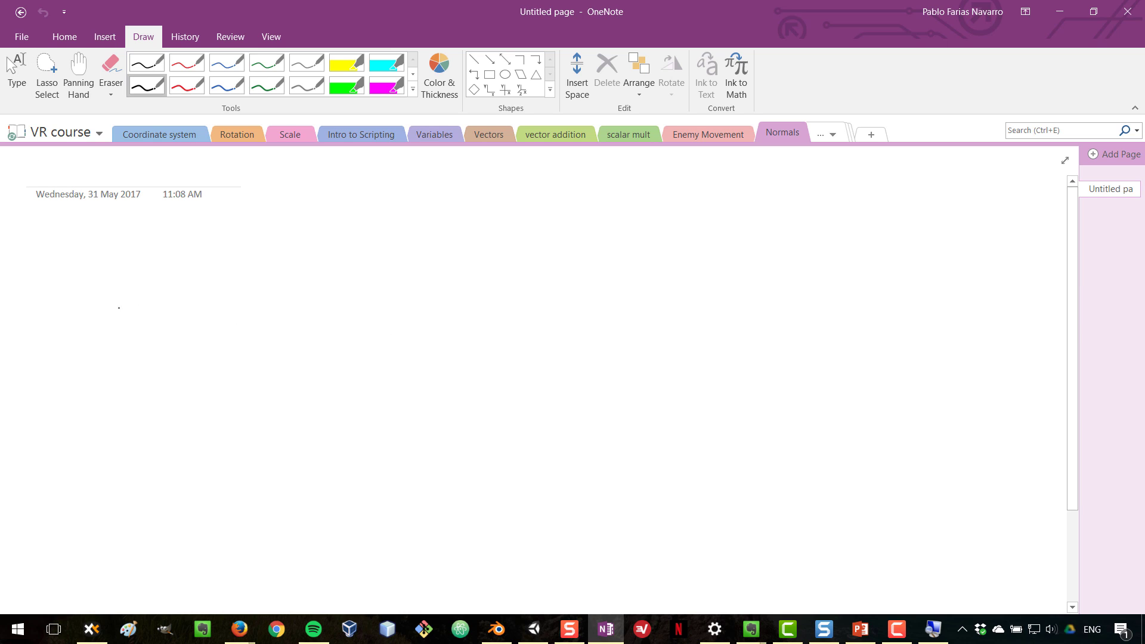
{"action": "left_click_drag", "start_coordinate": [92, 321], "coordinate": [158, 284]}
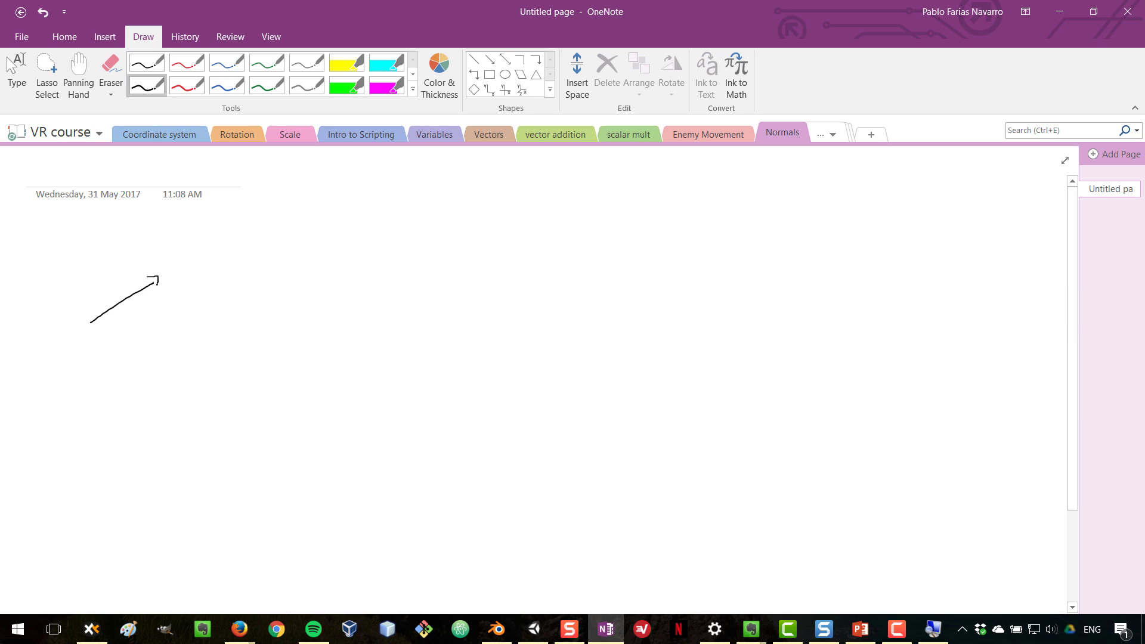
{"action": "left_click_drag", "start_coordinate": [91, 323], "coordinate": [189, 365]}
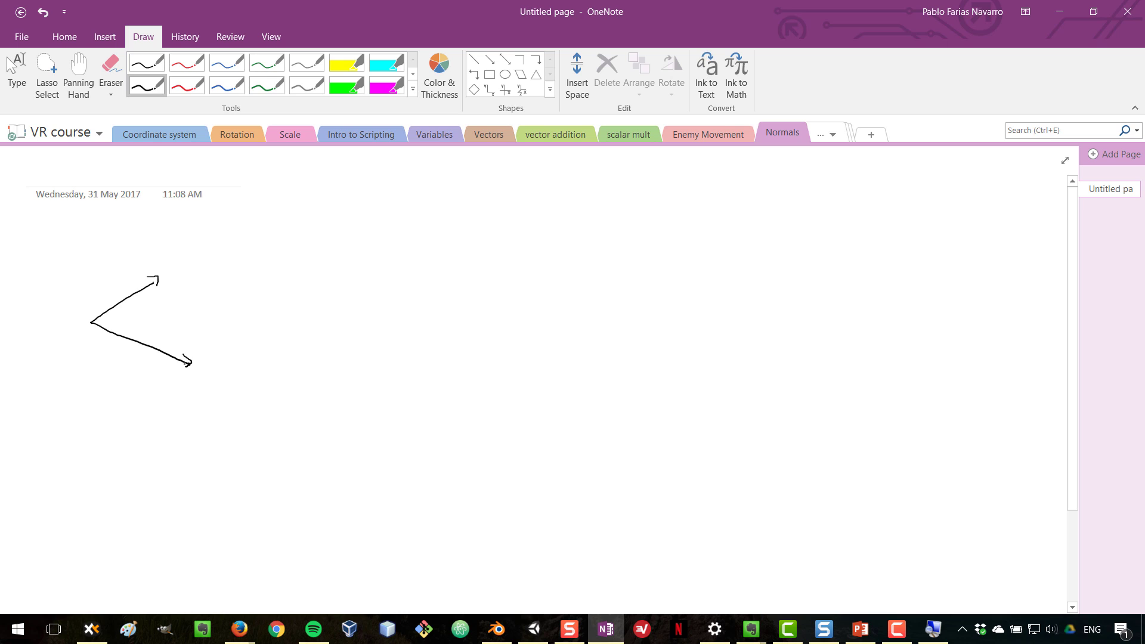
Step: Hatch the area around the two vectors with slanted strokes and outline it as a plane
{"action": "left_click_drag", "start_coordinate": [110, 256], "coordinate": [76, 353]}
{"action": "left_click_drag", "start_coordinate": [230, 278], "coordinate": [209, 355]}
{"action": "mouse_move", "coordinate": [275, 287]}
{"action": "left_mouse_down"}
{"action": "mouse_move", "coordinate": [259, 357]}
{"action": "mouse_move", "coordinate": [280, 362]}
{"action": "left_mouse_up"}
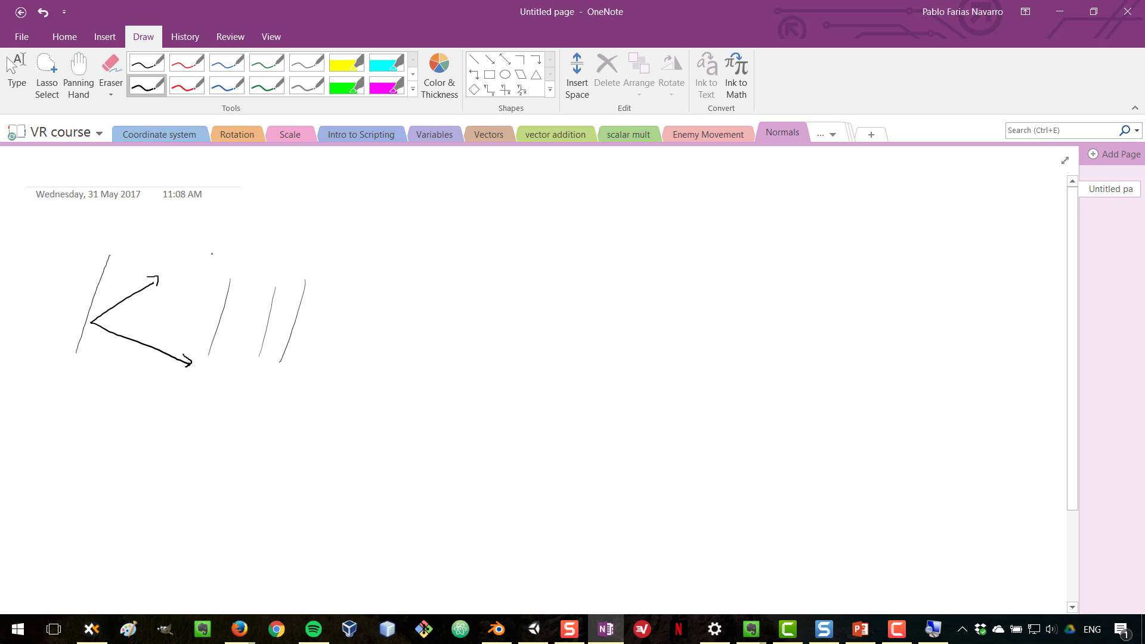
{"action": "left_click_drag", "start_coordinate": [213, 246], "coordinate": [175, 369]}
{"action": "left_click_drag", "start_coordinate": [179, 238], "coordinate": [144, 340]}
{"action": "left_click_drag", "start_coordinate": [147, 235], "coordinate": [122, 327]}
{"action": "mouse_move", "coordinate": [111, 250]}
{"action": "left_mouse_down"}
{"action": "mouse_move", "coordinate": [270, 245]}
{"action": "mouse_move", "coordinate": [338, 325]}
{"action": "mouse_move", "coordinate": [270, 374]}
{"action": "mouse_move", "coordinate": [95, 358]}
{"action": "left_mouse_up"}
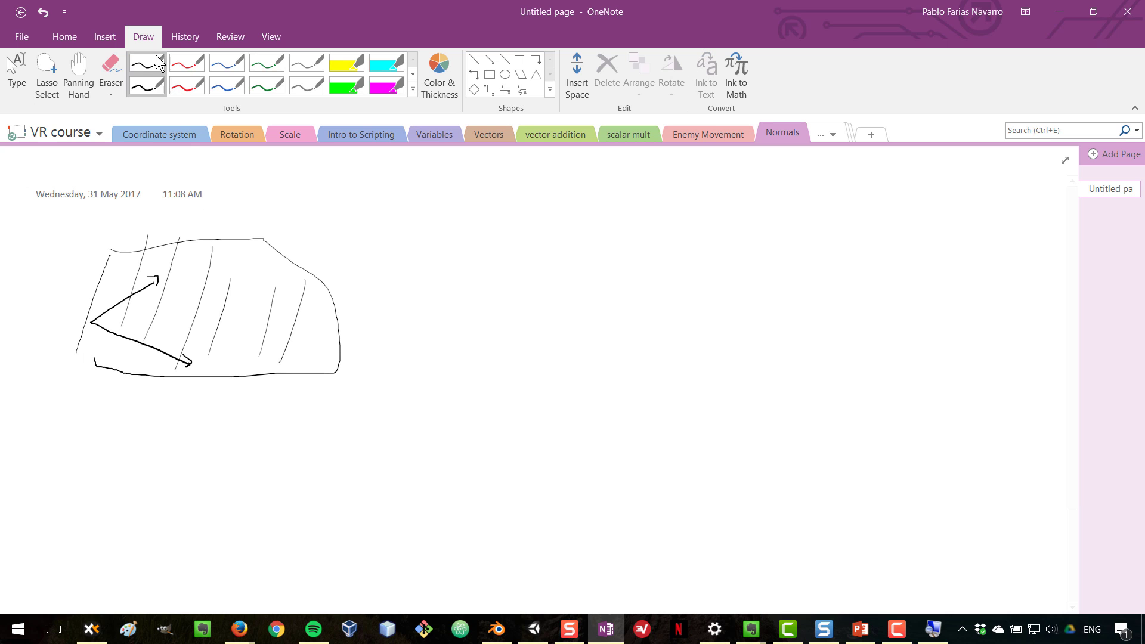
Step: Draw a red vector upward from the vectors' shared origin and mark its right angle to the plane
{"action": "left_click", "coordinate": [187, 86]}
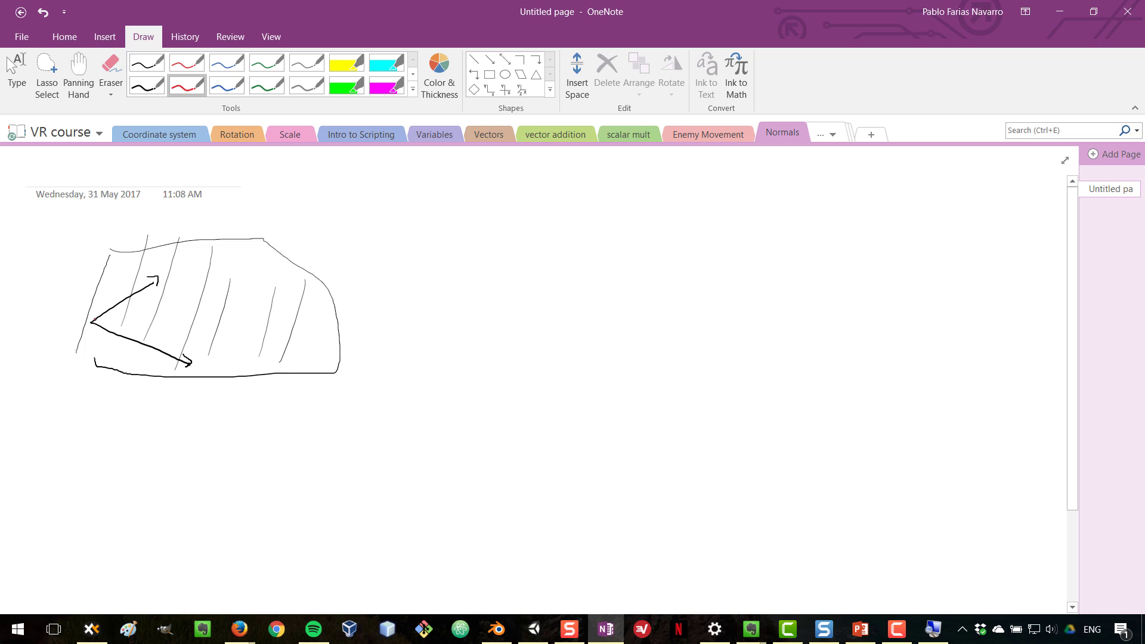
{"action": "mouse_move", "coordinate": [90, 322]}
{"action": "left_mouse_down"}
{"action": "mouse_move", "coordinate": [85, 245]}
{"action": "mouse_move", "coordinate": [94, 253]}
{"action": "left_mouse_up"}
{"action": "left_click_drag", "start_coordinate": [96, 319], "coordinate": [100, 329]}
Step: Label the two black vectors A and B and the red vector C in black ink
{"action": "left_click", "coordinate": [152, 90]}
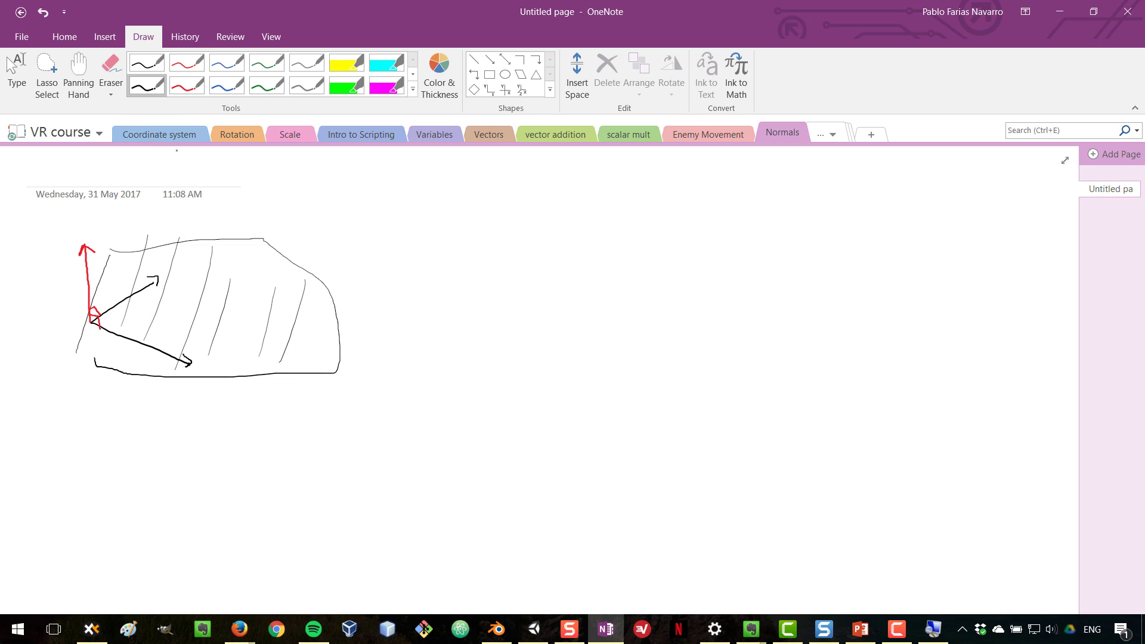
{"action": "left_click_drag", "start_coordinate": [171, 267], "coordinate": [181, 260]}
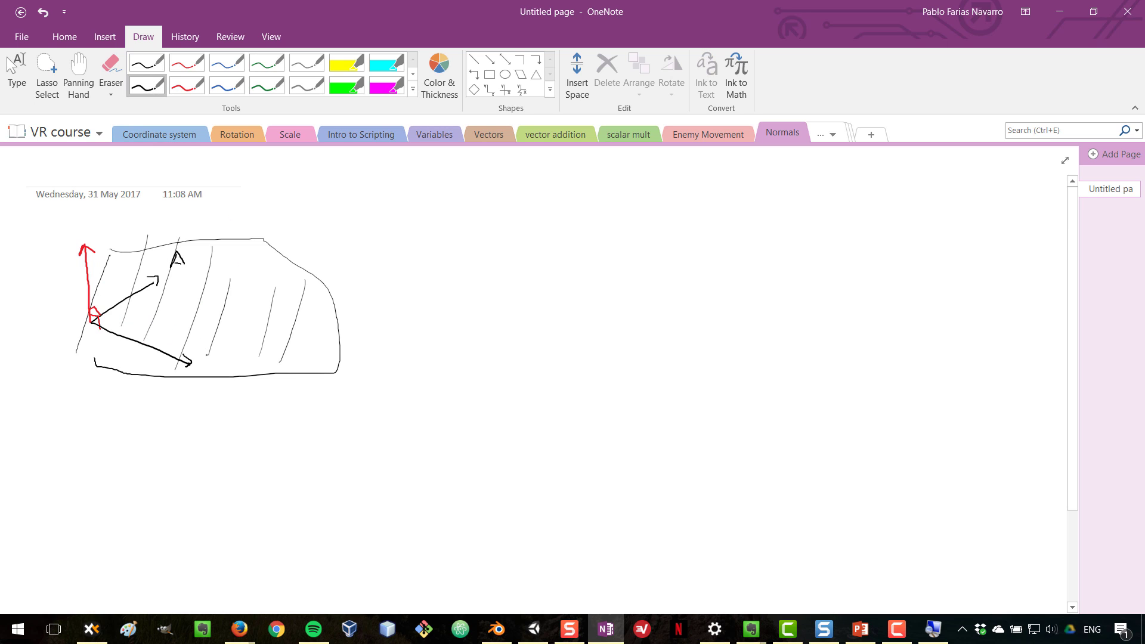
{"action": "left_click_drag", "start_coordinate": [206, 344], "coordinate": [206, 362]}
{"action": "left_click_drag", "start_coordinate": [83, 224], "coordinate": [84, 236]}
Step: Write the equation C = A x B beside the sketch and annotate the multiplication sign with an arrow to "cross-product"
{"action": "mouse_move", "coordinate": [388, 207]}
{"action": "left_mouse_down"}
{"action": "mouse_move", "coordinate": [391, 222]}
{"action": "mouse_move", "coordinate": [417, 213]}
{"action": "left_mouse_up"}
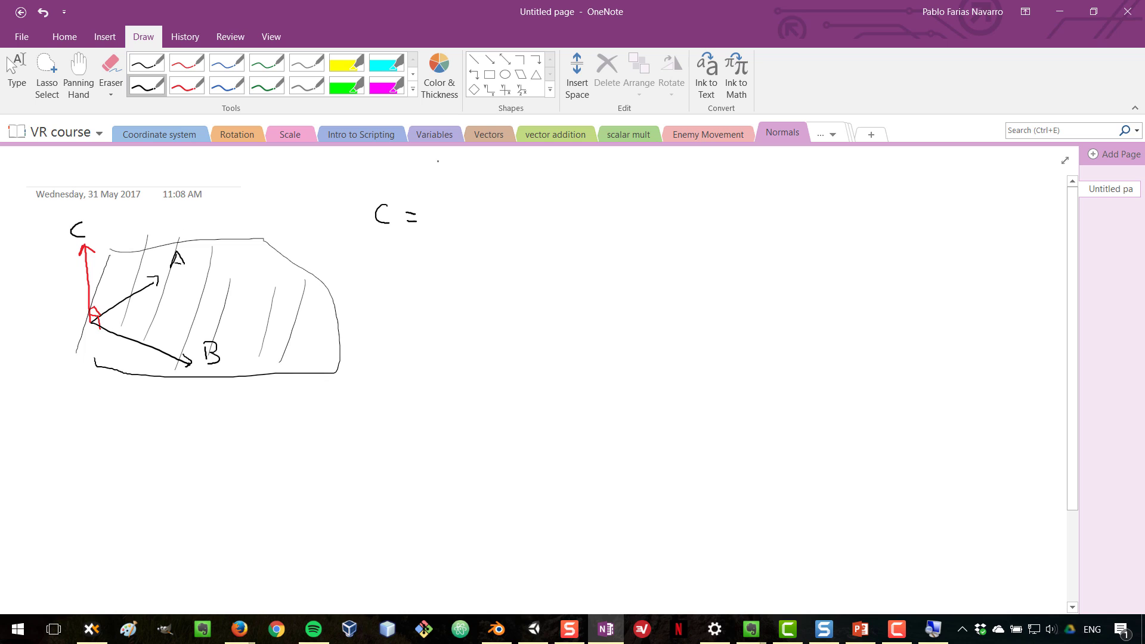
{"action": "mouse_move", "coordinate": [432, 224]}
{"action": "left_mouse_down"}
{"action": "mouse_move", "coordinate": [441, 206]}
{"action": "mouse_move", "coordinate": [451, 225]}
{"action": "left_mouse_up"}
{"action": "mouse_move", "coordinate": [435, 219]}
{"action": "left_mouse_down"}
{"action": "mouse_move", "coordinate": [515, 217]}
{"action": "mouse_move", "coordinate": [508, 228]}
{"action": "mouse_move", "coordinate": [485, 199]}
{"action": "mouse_move", "coordinate": [527, 176]}
{"action": "mouse_move", "coordinate": [593, 176]}
{"action": "left_mouse_up"}
{"action": "left_click_drag", "start_coordinate": [599, 172], "coordinate": [628, 170]}
{"action": "left_click_drag", "start_coordinate": [632, 171], "coordinate": [646, 174]}
{"action": "left_click_drag", "start_coordinate": [653, 169], "coordinate": [665, 174]}
{"action": "left_click_drag", "start_coordinate": [675, 160], "coordinate": [674, 174]}
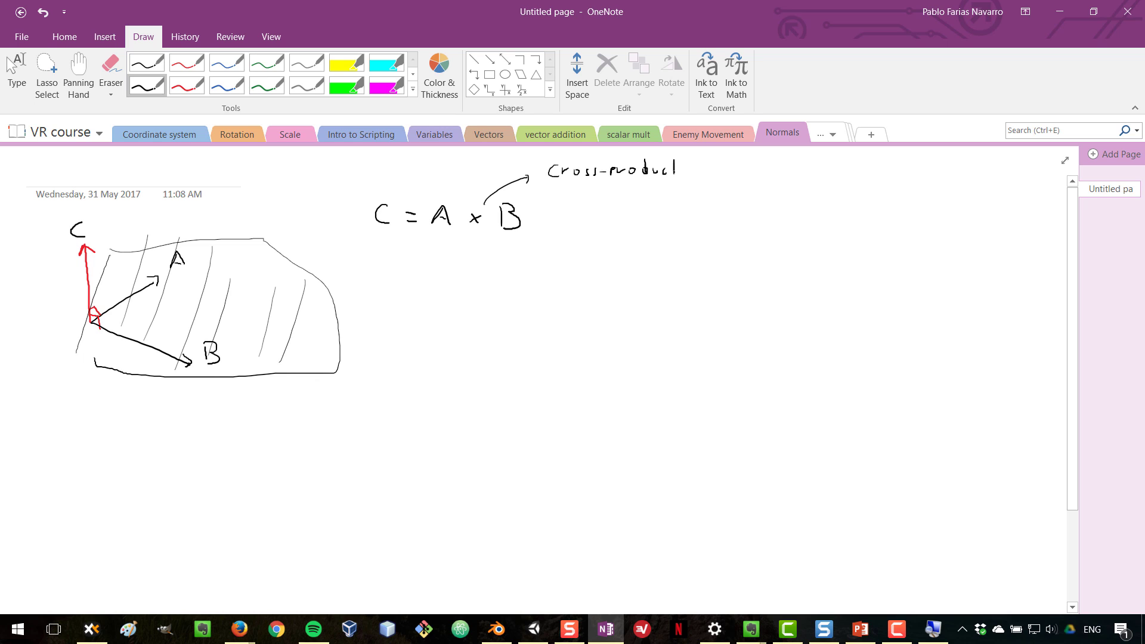
Step: Draw an open four-sided outline below the equation and a triangle below the plane sketch, both in blue
{"action": "left_click", "coordinate": [226, 87]}
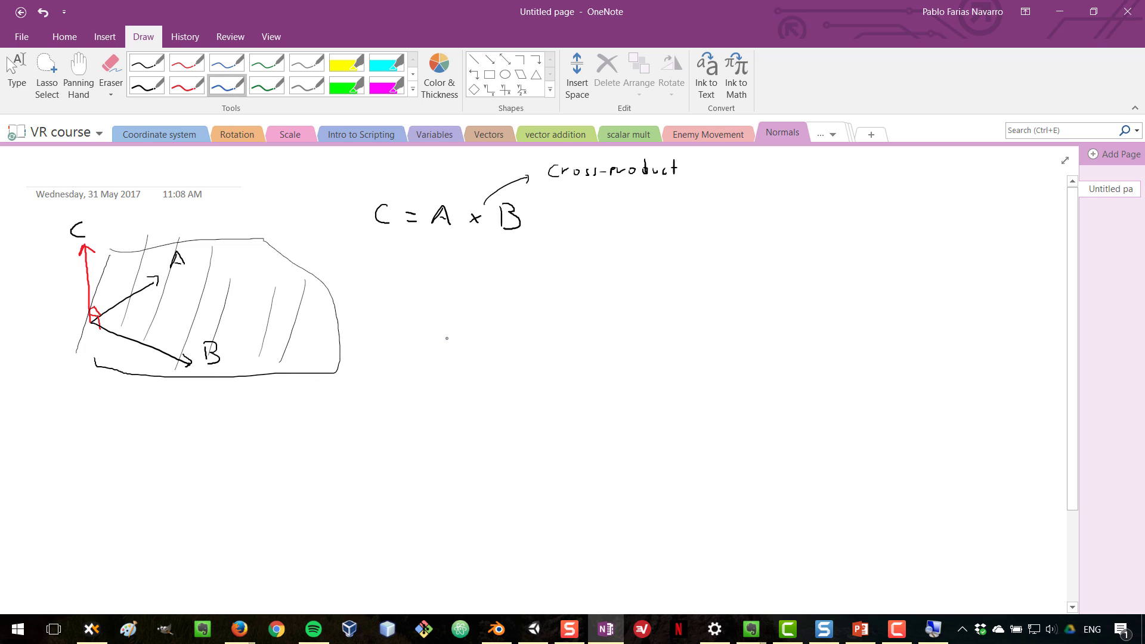
{"action": "mouse_move", "coordinate": [420, 363]}
{"action": "left_mouse_down"}
{"action": "mouse_move", "coordinate": [448, 311]}
{"action": "mouse_move", "coordinate": [466, 375]}
{"action": "mouse_move", "coordinate": [492, 377]}
{"action": "left_mouse_up"}
{"action": "left_click_drag", "start_coordinate": [449, 312], "coordinate": [497, 317]}
{"action": "left_click_drag", "start_coordinate": [241, 441], "coordinate": [244, 504]}
{"action": "mouse_move", "coordinate": [242, 437]}
{"action": "left_mouse_down"}
{"action": "mouse_move", "coordinate": [328, 438]}
{"action": "mouse_move", "coordinate": [244, 522]}
{"action": "mouse_move", "coordinate": [249, 514]}
{"action": "left_mouse_up"}
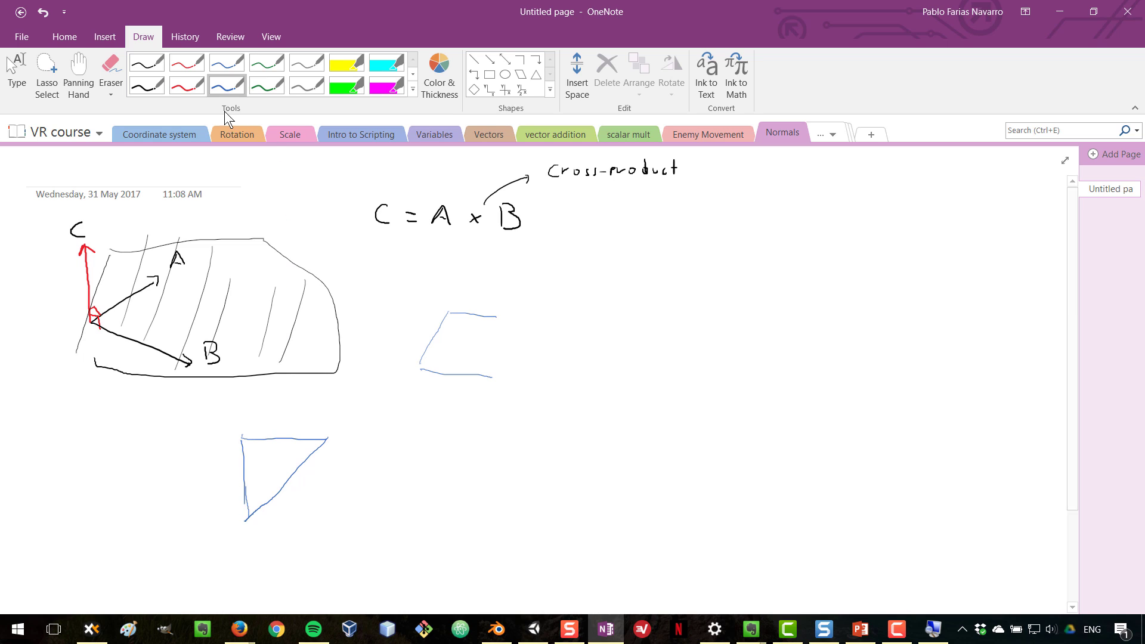
Step: Draw a black normal arrow from the blue triangle, hatch its surface and sketch a round viewer on each side
{"action": "left_click", "coordinate": [148, 85]}
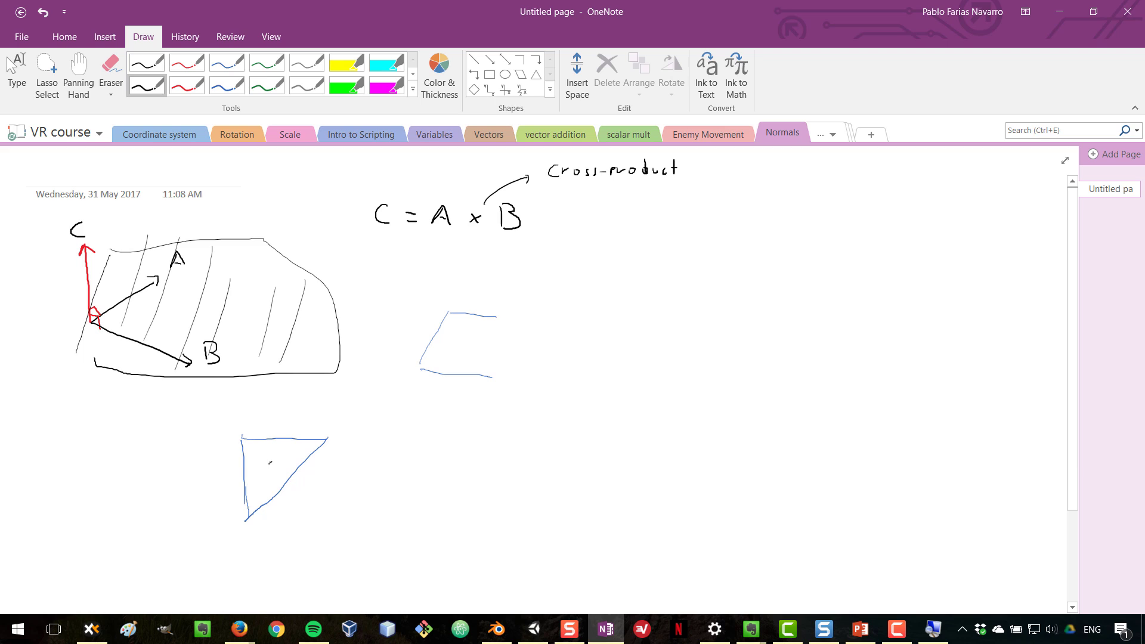
{"action": "left_click_drag", "start_coordinate": [270, 462], "coordinate": [246, 431]}
{"action": "mouse_move", "coordinate": [170, 426]}
{"action": "left_mouse_down"}
{"action": "mouse_move", "coordinate": [163, 414]}
{"action": "mouse_move", "coordinate": [200, 426]}
{"action": "mouse_move", "coordinate": [166, 423]}
{"action": "mouse_move", "coordinate": [199, 415]}
{"action": "left_mouse_up"}
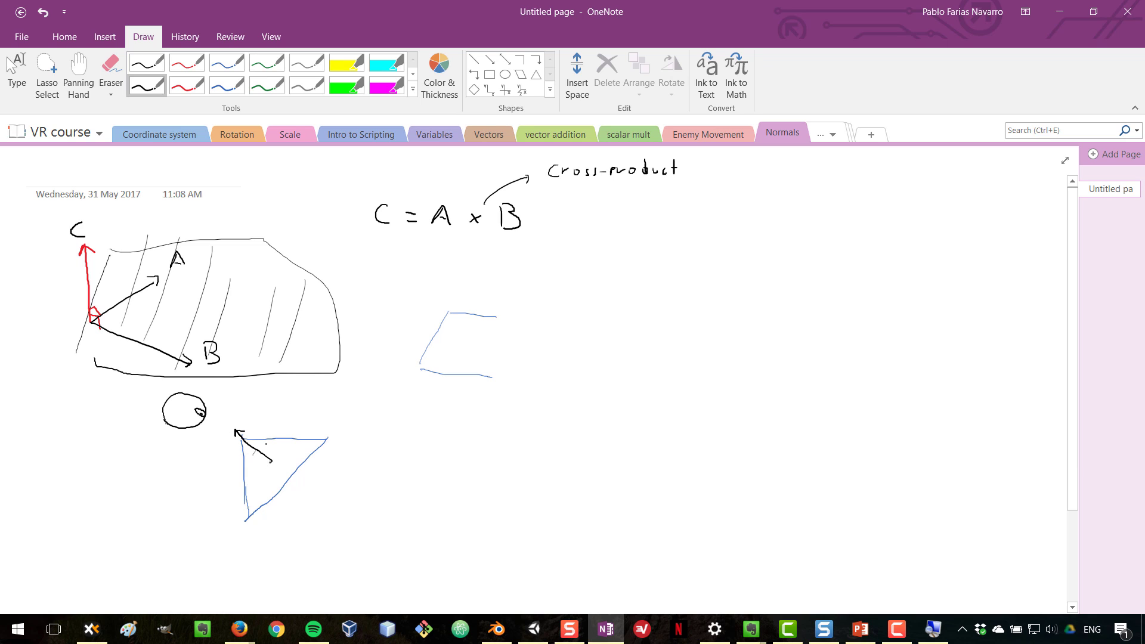
{"action": "mouse_move", "coordinate": [281, 439]}
{"action": "left_mouse_down"}
{"action": "mouse_move", "coordinate": [258, 469]}
{"action": "mouse_move", "coordinate": [269, 465]}
{"action": "mouse_move", "coordinate": [259, 512]}
{"action": "mouse_move", "coordinate": [255, 493]}
{"action": "left_mouse_up"}
{"action": "mouse_move", "coordinate": [398, 463]}
{"action": "left_mouse_down"}
{"action": "mouse_move", "coordinate": [386, 477]}
{"action": "mouse_move", "coordinate": [425, 475]}
{"action": "mouse_move", "coordinate": [388, 492]}
{"action": "mouse_move", "coordinate": [401, 473]}
{"action": "left_mouse_up"}
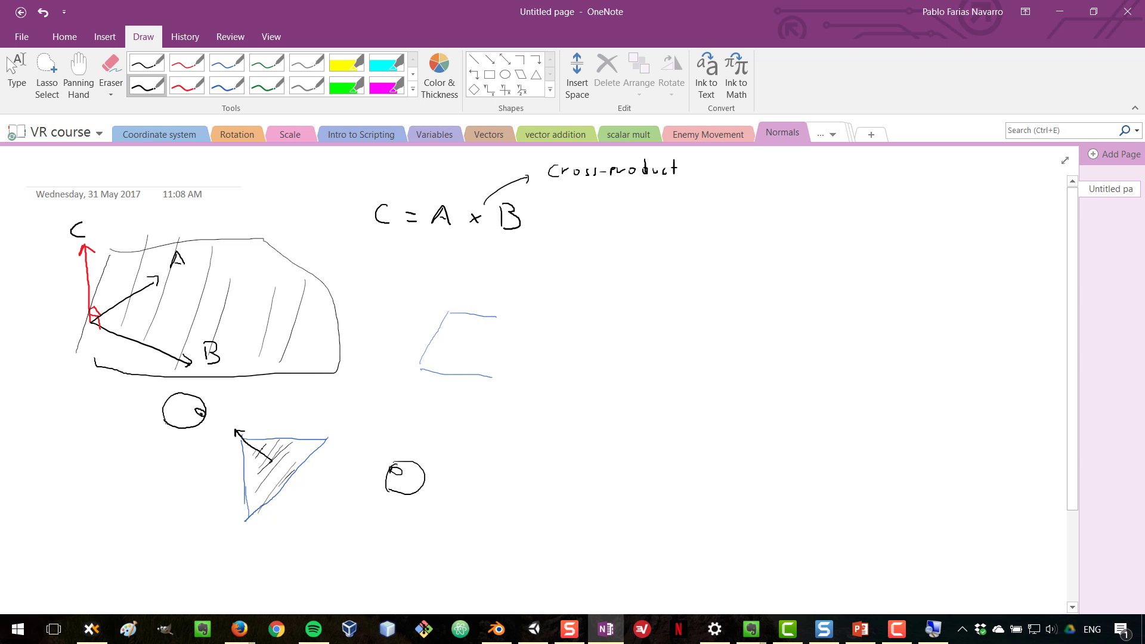
Step: Switch to Unity and examine the 360 Video Sphere from outside and from inside in the Scene view
{"action": "key", "text": "alt+Tab"}
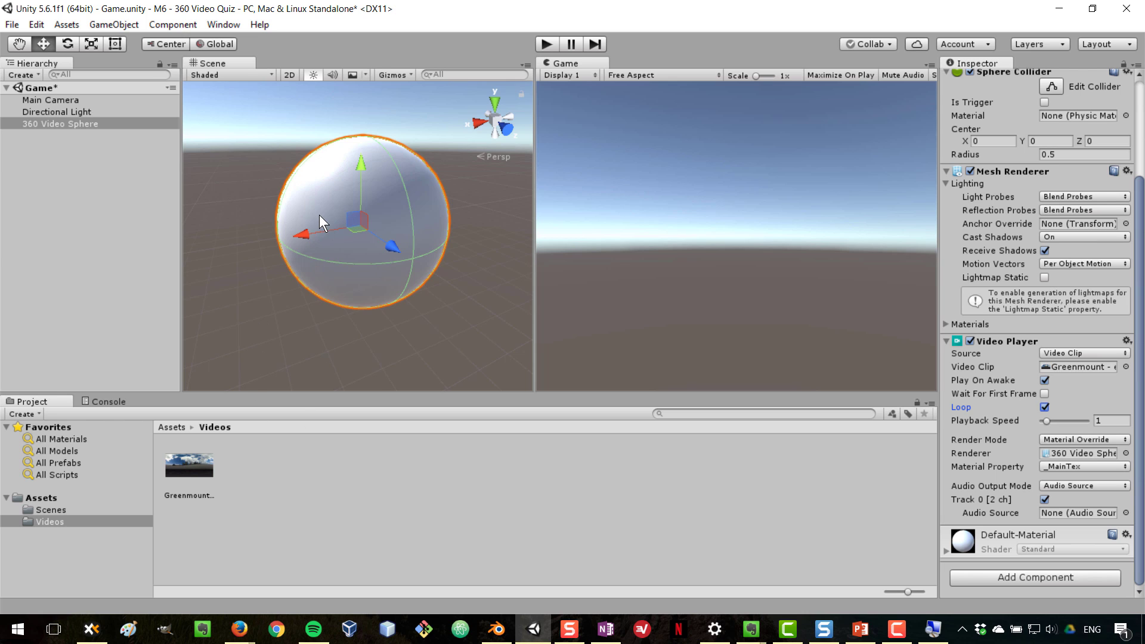
{"action": "scroll", "coordinate": [397, 236], "scroll_direction": "up", "scroll_amount": 10}
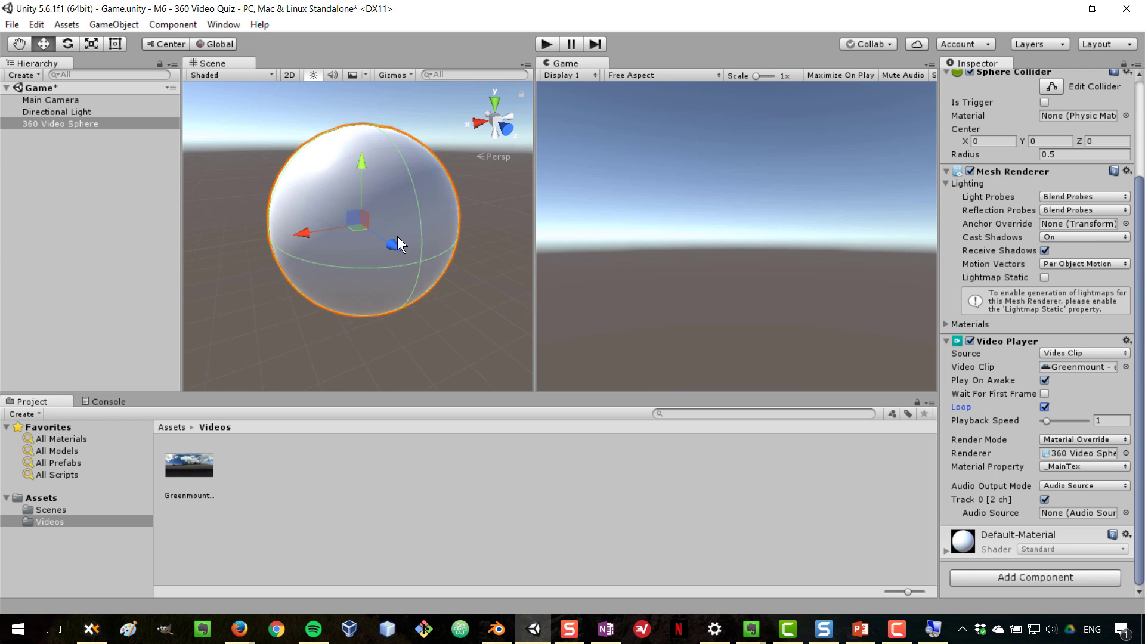
{"action": "scroll", "coordinate": [322, 270], "scroll_direction": "up", "scroll_amount": 2}
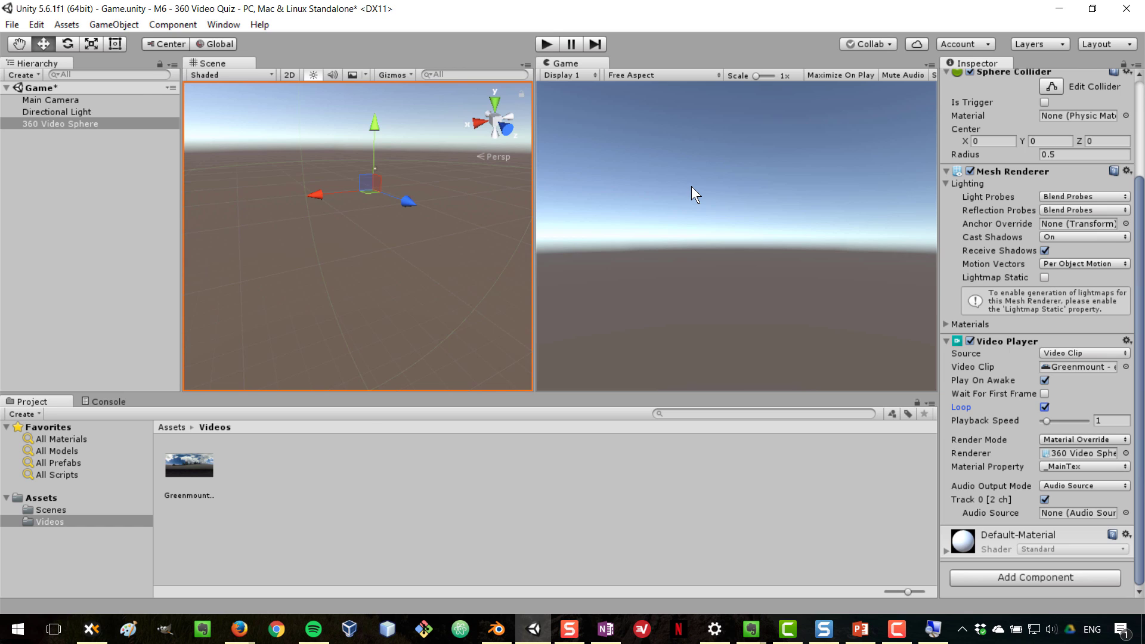
Step: Return to OneNote, write "backface culling" below the triangle sketch and underline it
{"action": "key", "text": "alt+Tab"}
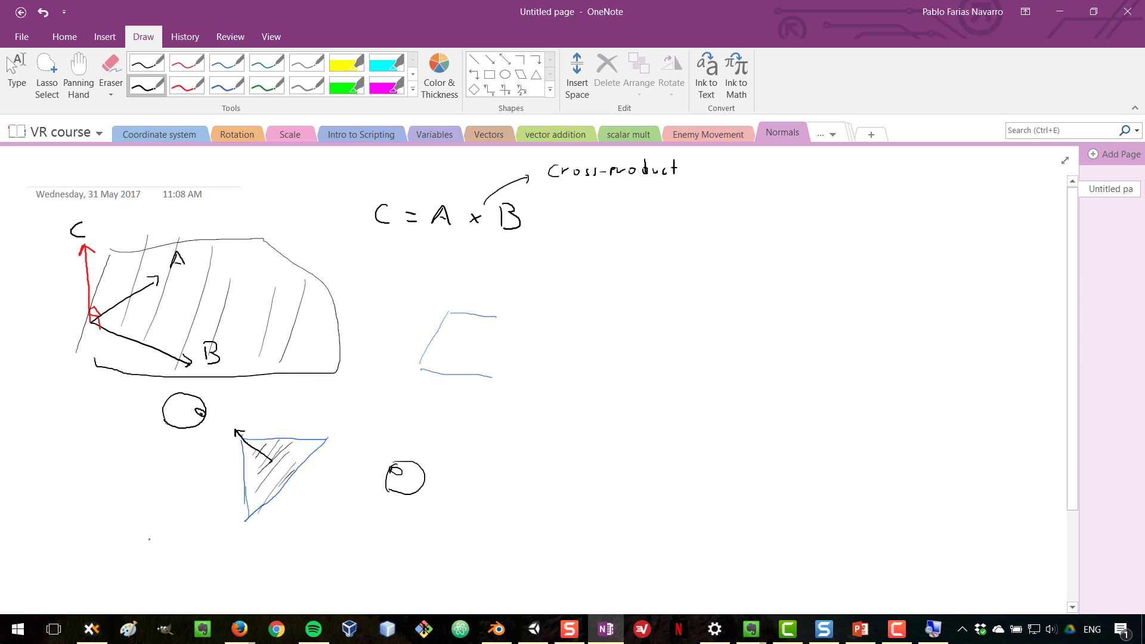
{"action": "mouse_move", "coordinate": [147, 536]}
{"action": "left_mouse_down"}
{"action": "mouse_move", "coordinate": [148, 555]}
{"action": "mouse_move", "coordinate": [174, 553]}
{"action": "left_mouse_up"}
{"action": "left_click_drag", "start_coordinate": [187, 546], "coordinate": [256, 548]}
{"action": "mouse_move", "coordinate": [304, 535]}
{"action": "left_mouse_down"}
{"action": "mouse_move", "coordinate": [301, 545]}
{"action": "mouse_move", "coordinate": [320, 542]}
{"action": "left_mouse_up"}
{"action": "mouse_move", "coordinate": [331, 521]}
{"action": "left_mouse_down"}
{"action": "mouse_move", "coordinate": [329, 543]}
{"action": "mouse_move", "coordinate": [339, 541]}
{"action": "left_mouse_up"}
{"action": "left_click_drag", "start_coordinate": [347, 542], "coordinate": [358, 539]}
{"action": "left_click_drag", "start_coordinate": [373, 532], "coordinate": [368, 555]}
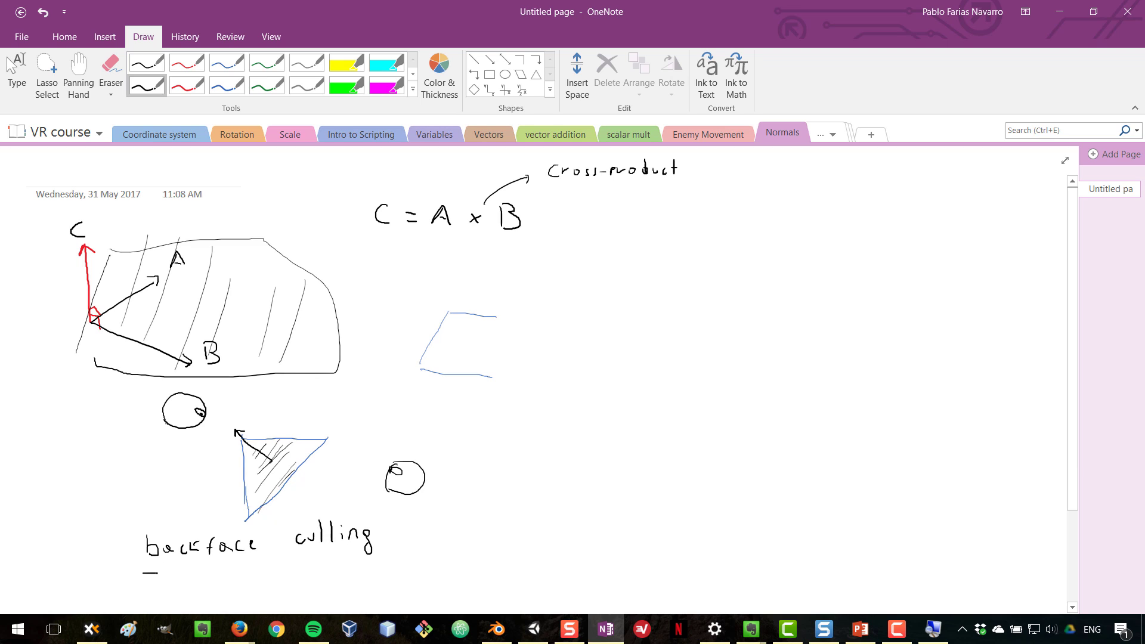
{"action": "left_click_drag", "start_coordinate": [157, 572], "coordinate": [394, 563]}
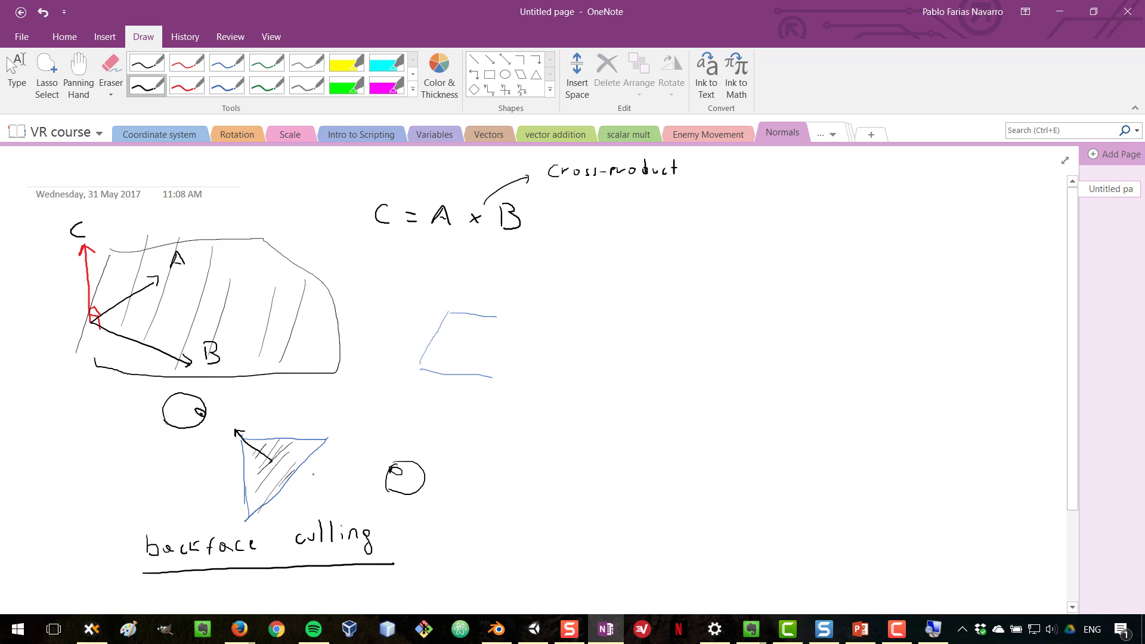
{"action": "key", "text": "Escape"}
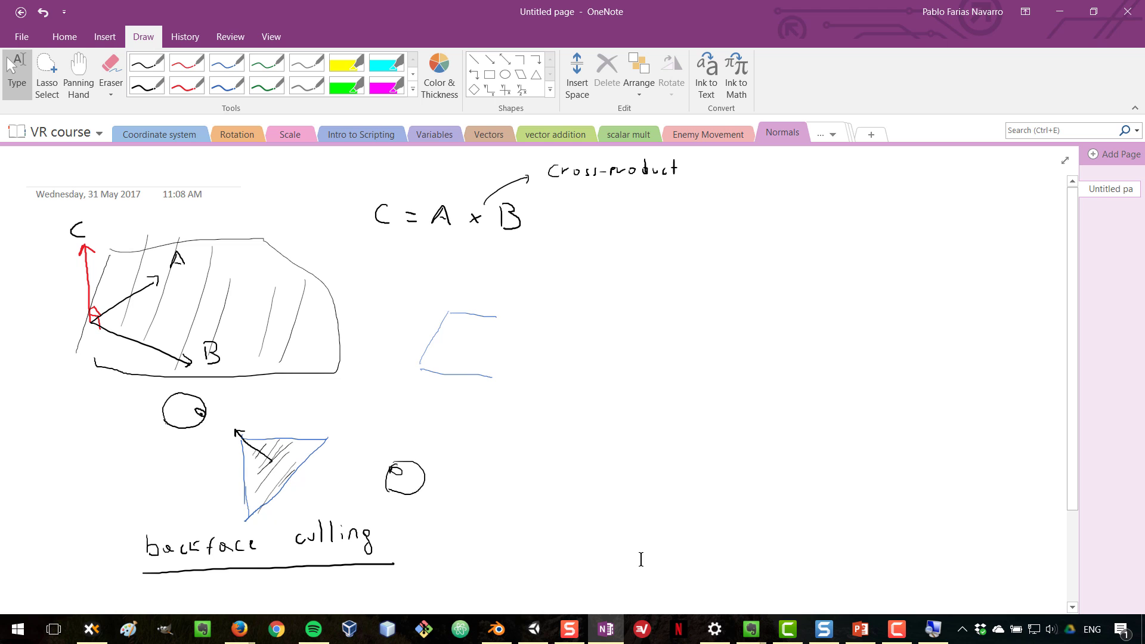
Step: Switch to Blender, display the cube's face normals and select the dark side face
{"action": "left_click", "coordinate": [497, 629]}
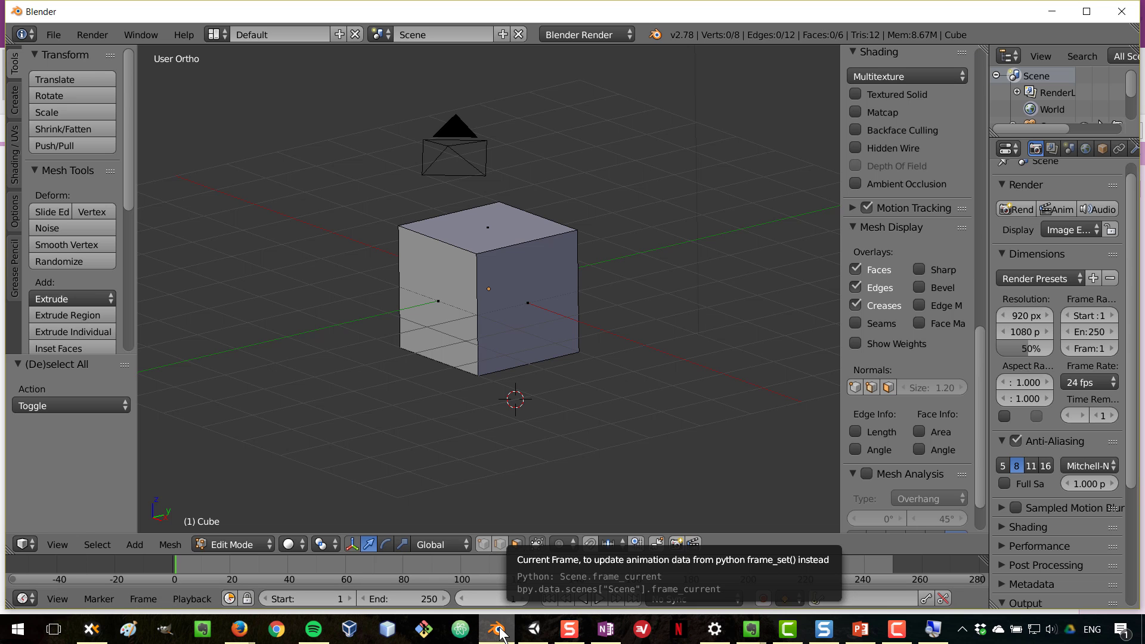
{"action": "scroll", "coordinate": [582, 236], "scroll_direction": "up", "scroll_amount": 3}
{"action": "scroll", "coordinate": [429, 239], "scroll_direction": "down", "scroll_amount": 2}
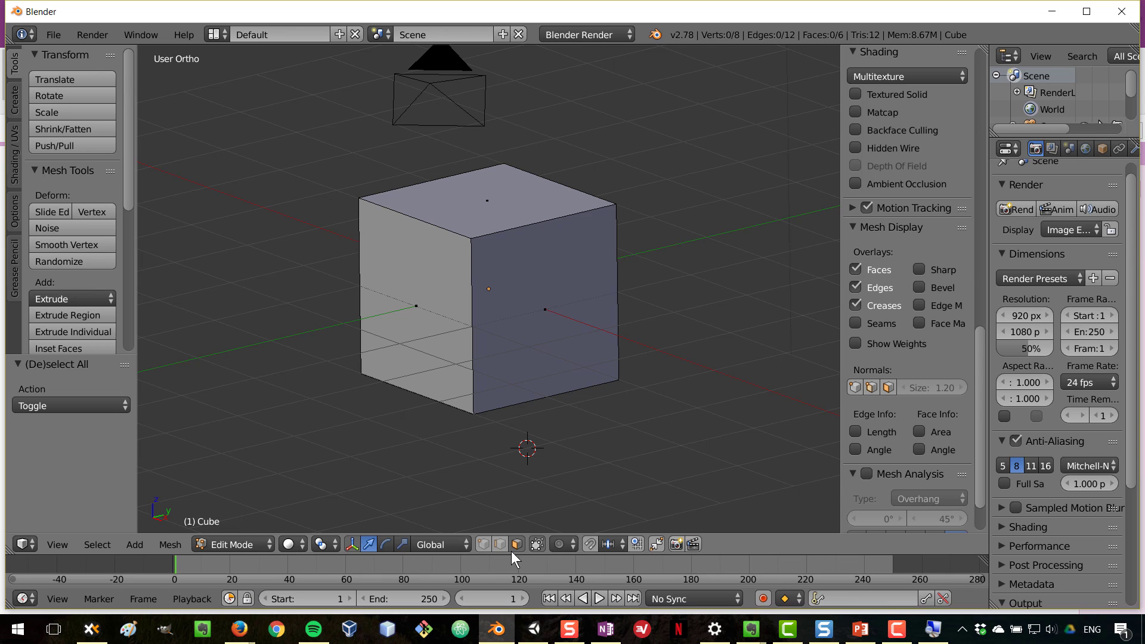
{"action": "scroll", "coordinate": [908, 371], "scroll_direction": "down", "scroll_amount": 2}
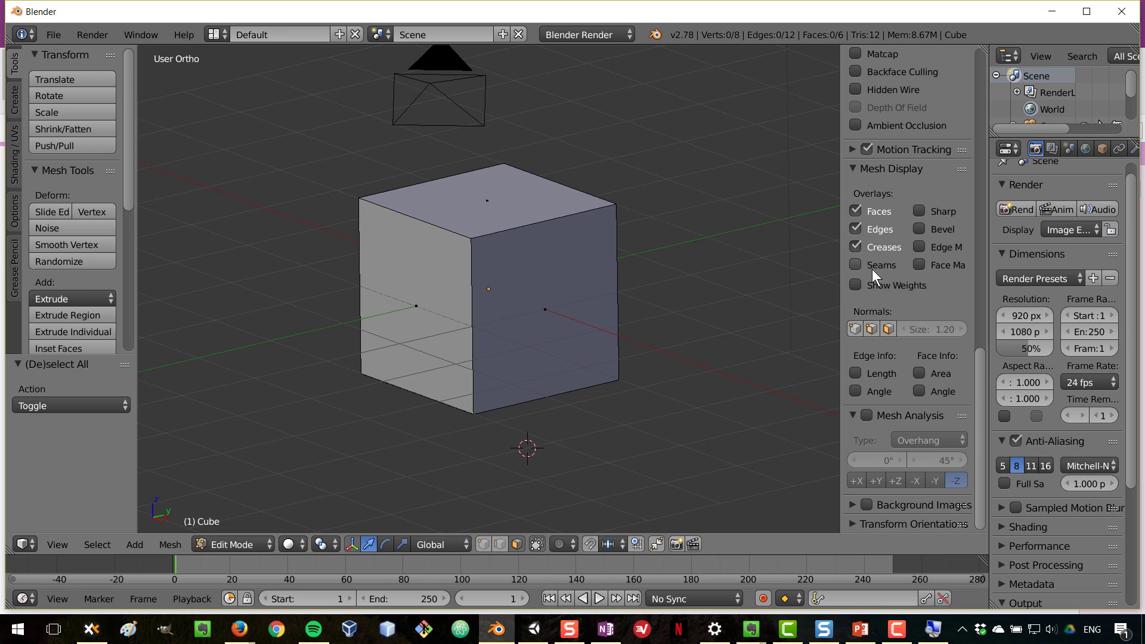
{"action": "right_click", "coordinate": [539, 313]}
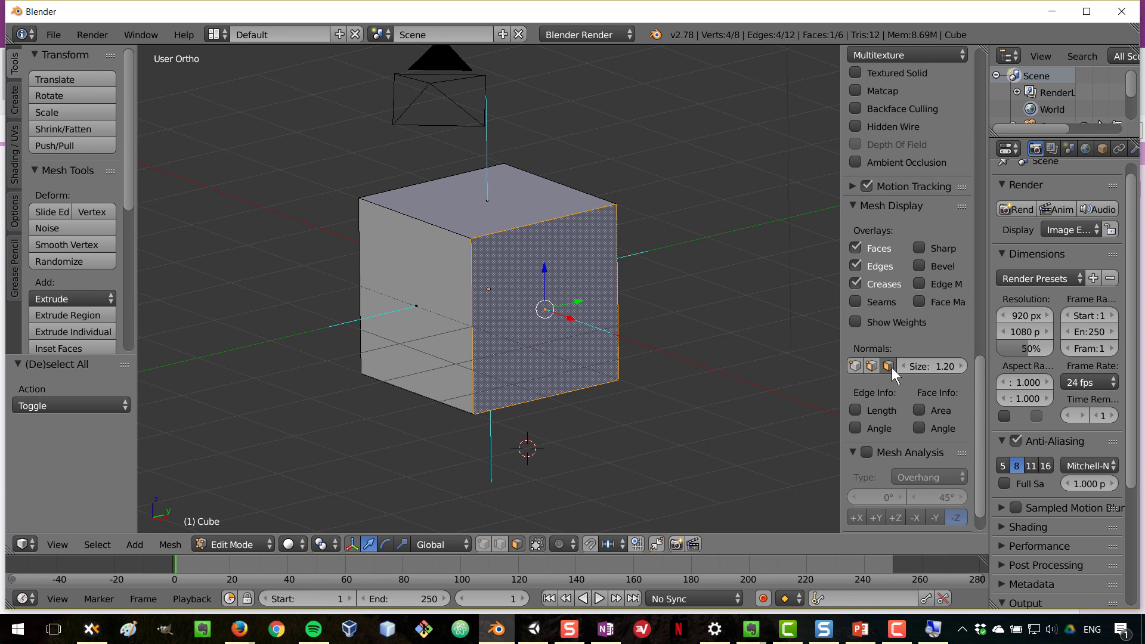
{"action": "right_click_drag", "start_coordinate": [456, 333], "coordinate": [415, 306]}
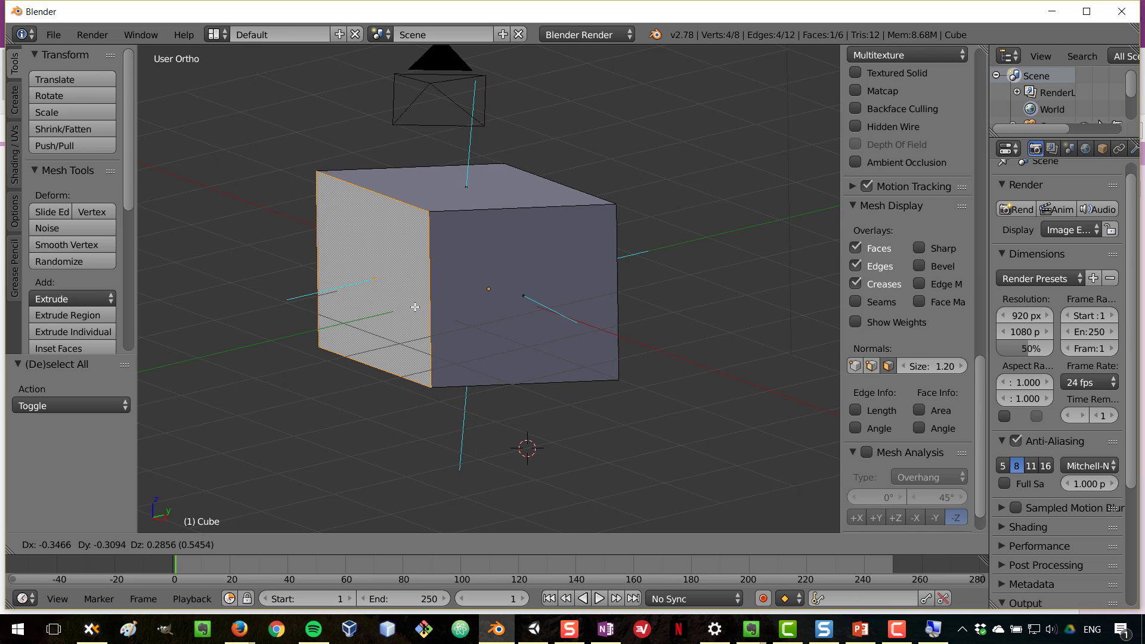
{"action": "key", "text": "z"}
{"action": "key", "text": "Escape"}
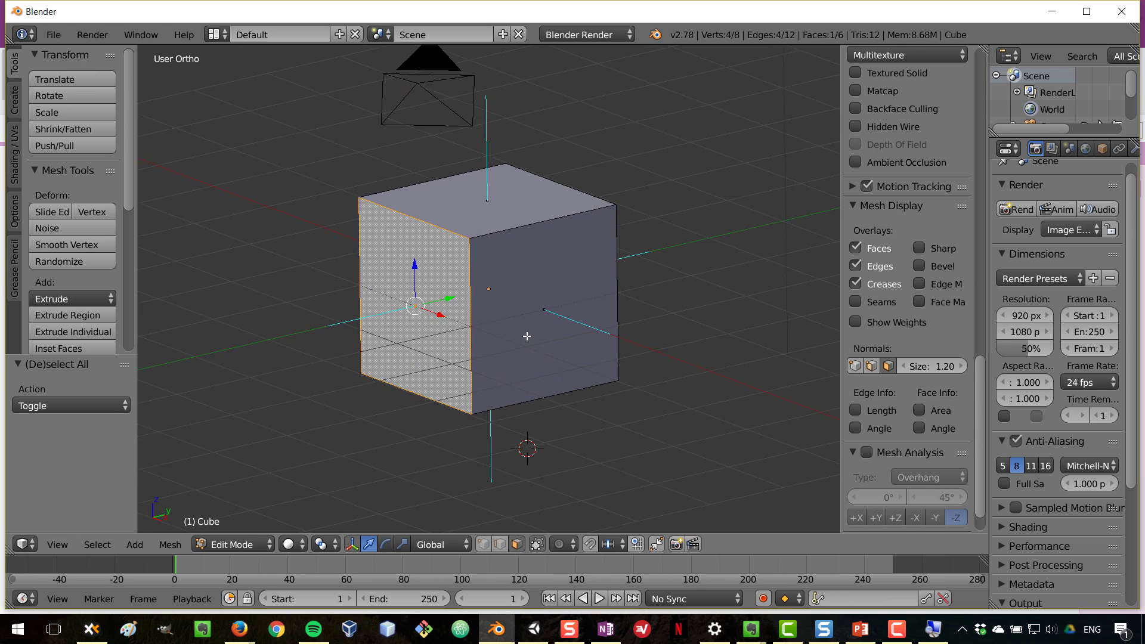
Step: Delete the cube's dark side face so that the inside of the cube can be viewed
{"action": "mouse_move", "coordinate": [528, 336]}
{"action": "middle_mouse_down"}
{"action": "mouse_move", "coordinate": [601, 332]}
{"action": "mouse_move", "coordinate": [512, 310]}
{"action": "mouse_move", "coordinate": [533, 341]}
{"action": "middle_mouse_up"}
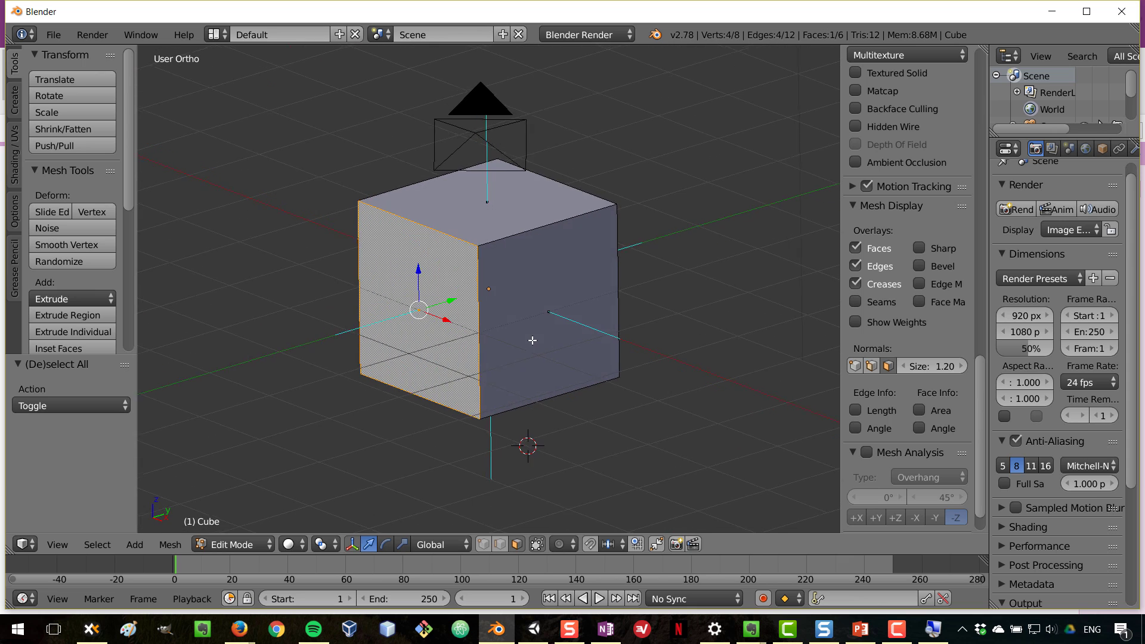
{"action": "scroll", "coordinate": [532, 341], "scroll_direction": "up", "scroll_amount": 10}
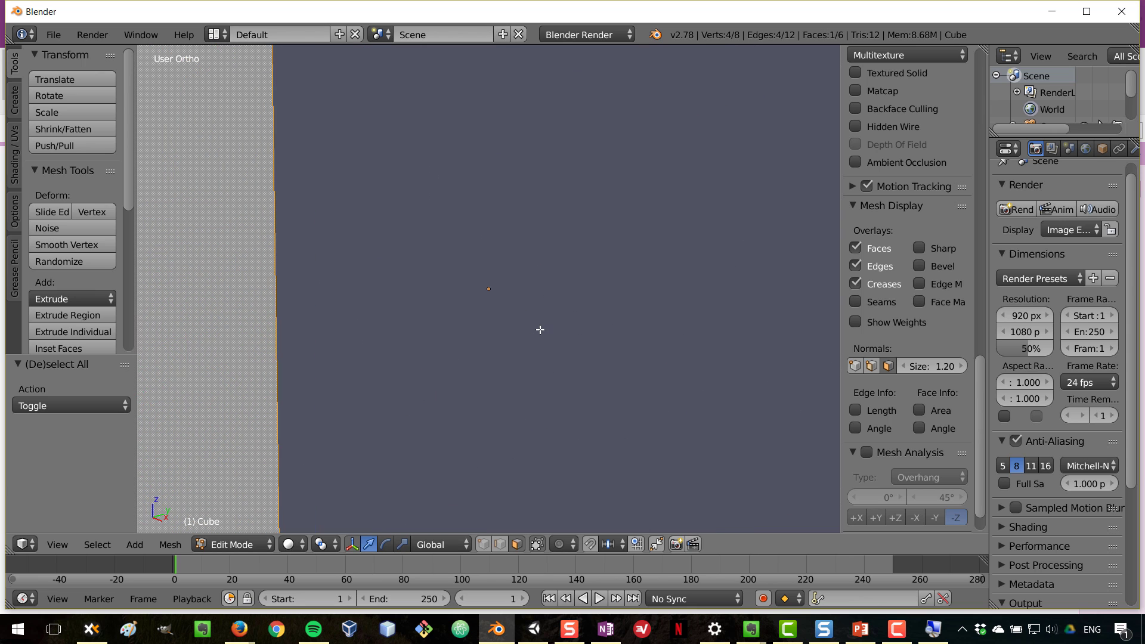
{"action": "scroll", "coordinate": [541, 330], "scroll_direction": "down", "scroll_amount": 6}
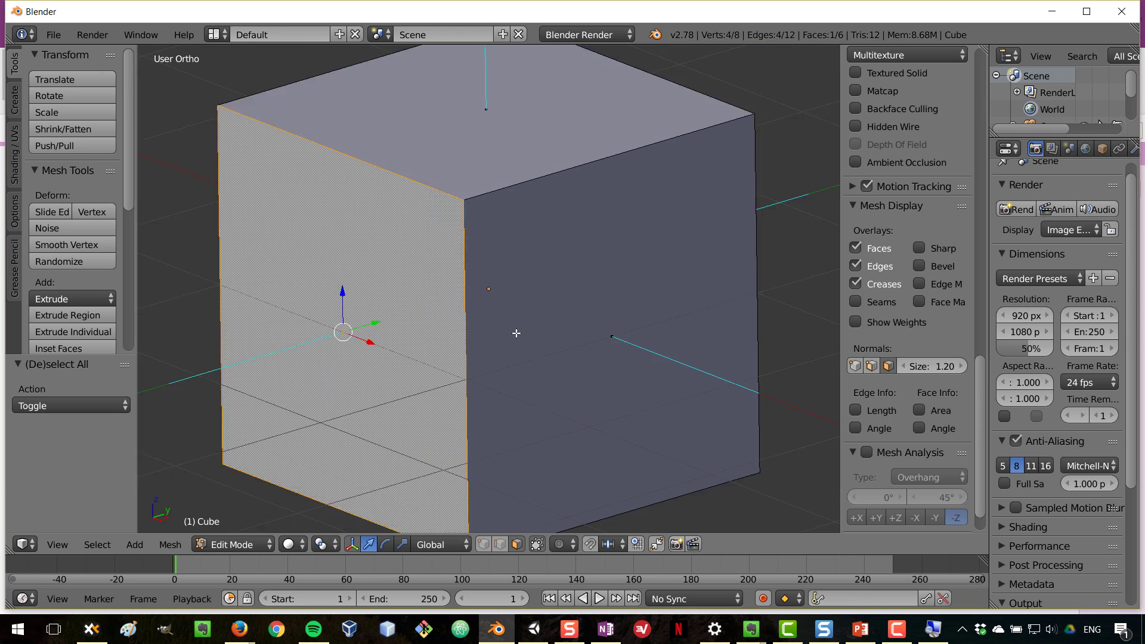
{"action": "scroll", "coordinate": [517, 334], "scroll_direction": "down", "scroll_amount": 6}
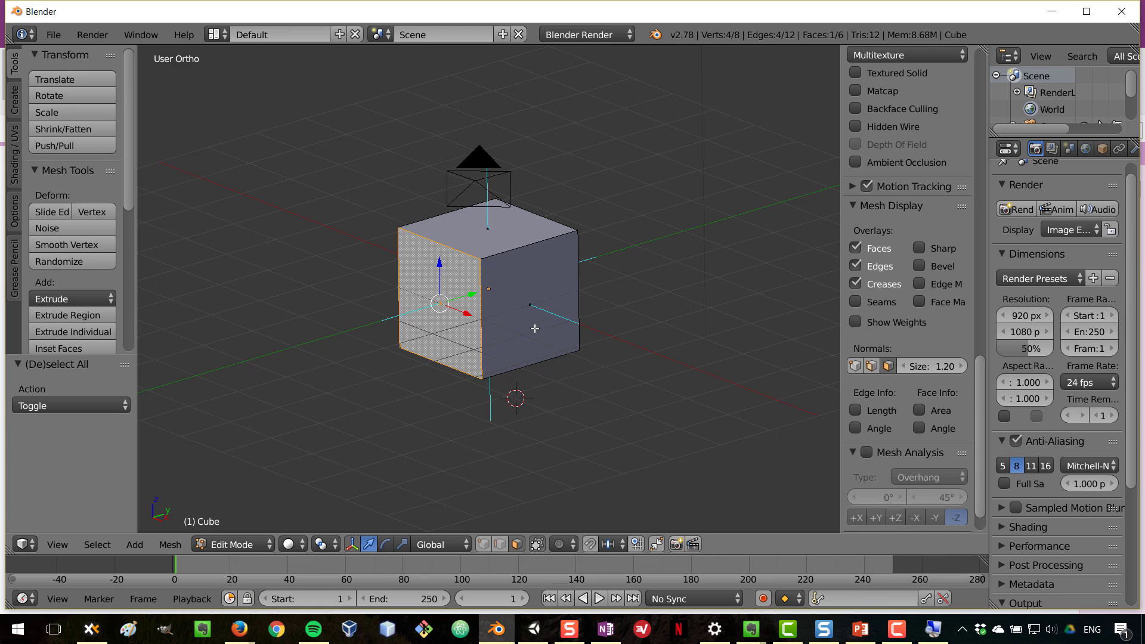
{"action": "right_click", "coordinate": [529, 288]}
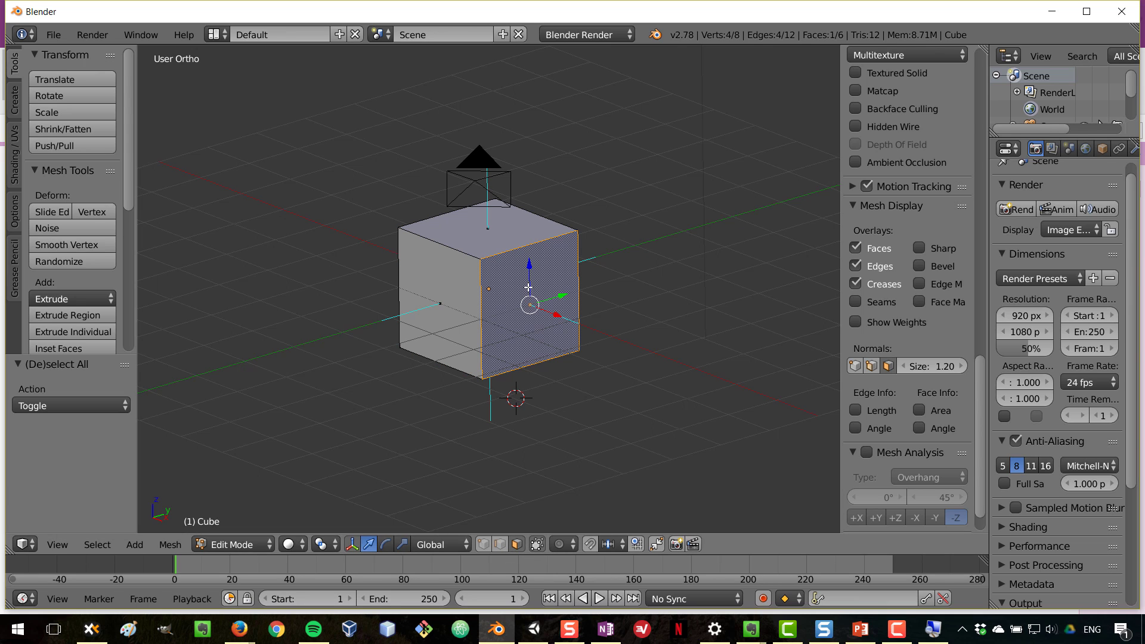
{"action": "key", "text": "x"}
{"action": "left_click", "coordinate": [528, 288]}
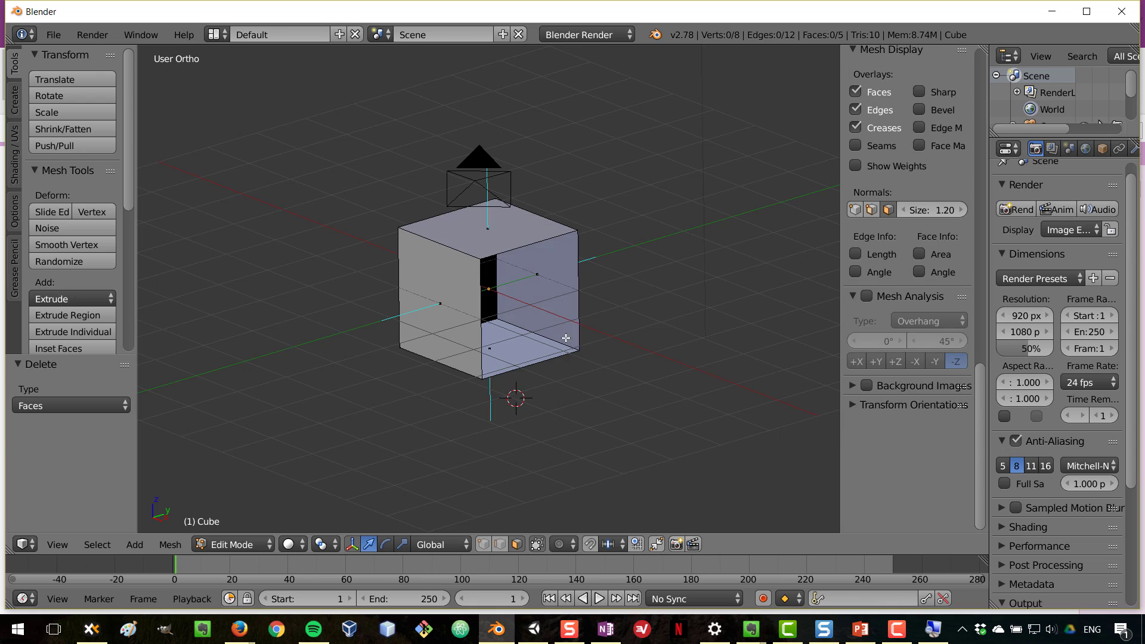
Step: Enable Backface Culling in the viewport shading and view the open cube from its missing side
{"action": "mouse_move", "coordinate": [566, 338]}
{"action": "middle_mouse_down"}
{"action": "mouse_move", "coordinate": [585, 356]}
{"action": "mouse_move", "coordinate": [504, 335]}
{"action": "mouse_move", "coordinate": [570, 348]}
{"action": "mouse_move", "coordinate": [558, 354]}
{"action": "middle_mouse_up"}
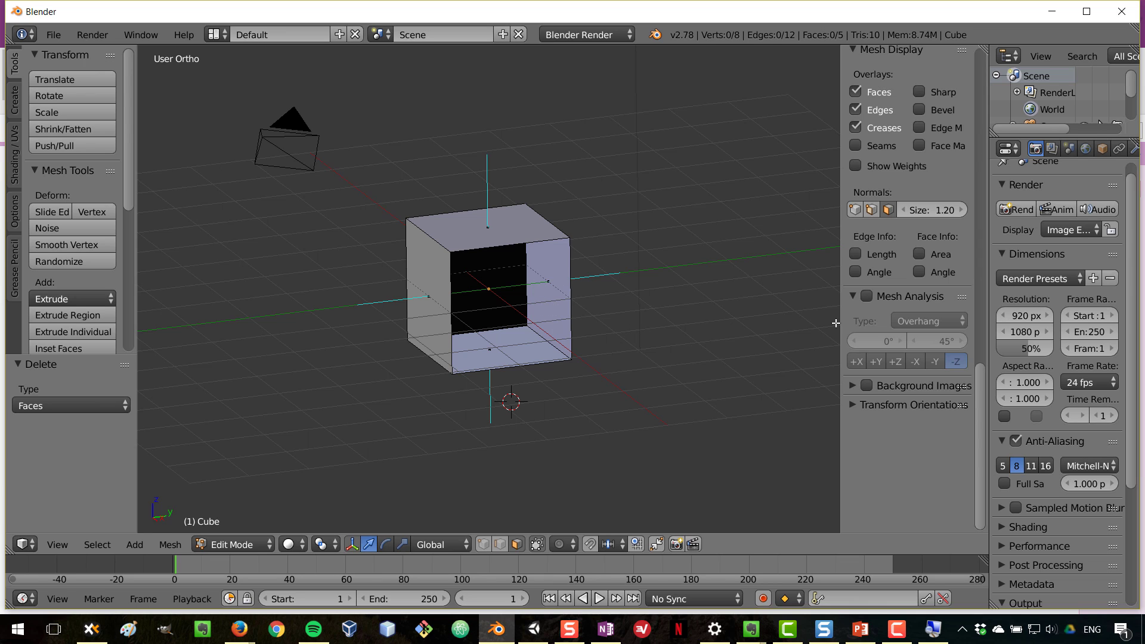
{"action": "scroll", "coordinate": [932, 284], "scroll_direction": "up", "scroll_amount": 6}
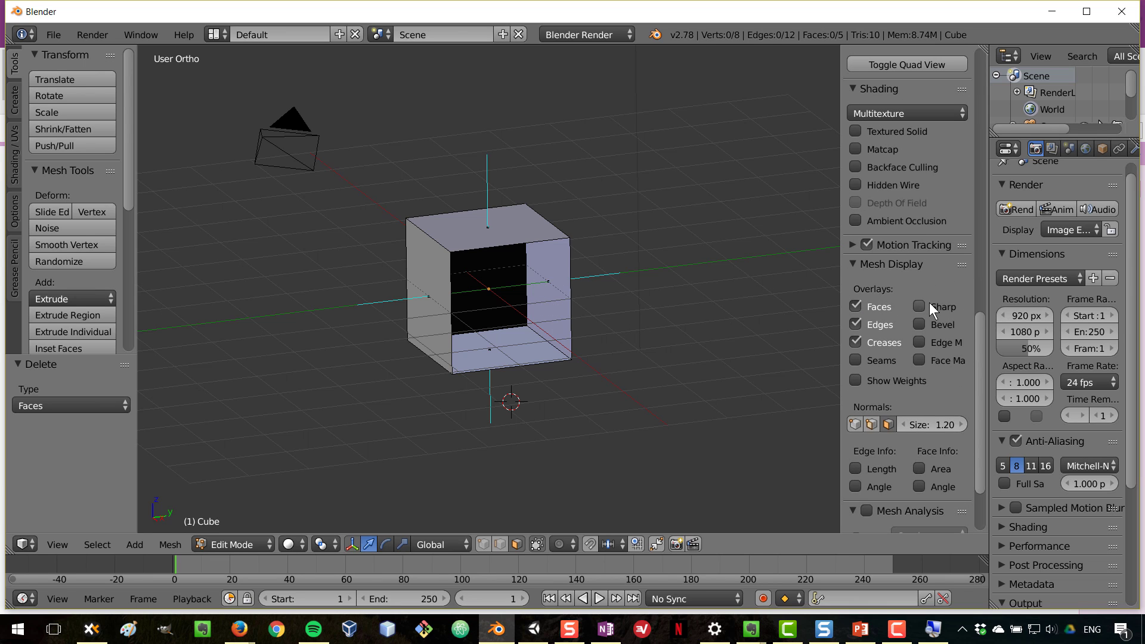
{"action": "left_click", "coordinate": [886, 166]}
{"action": "middle_click_drag", "start_coordinate": [590, 357], "coordinate": [559, 331]}
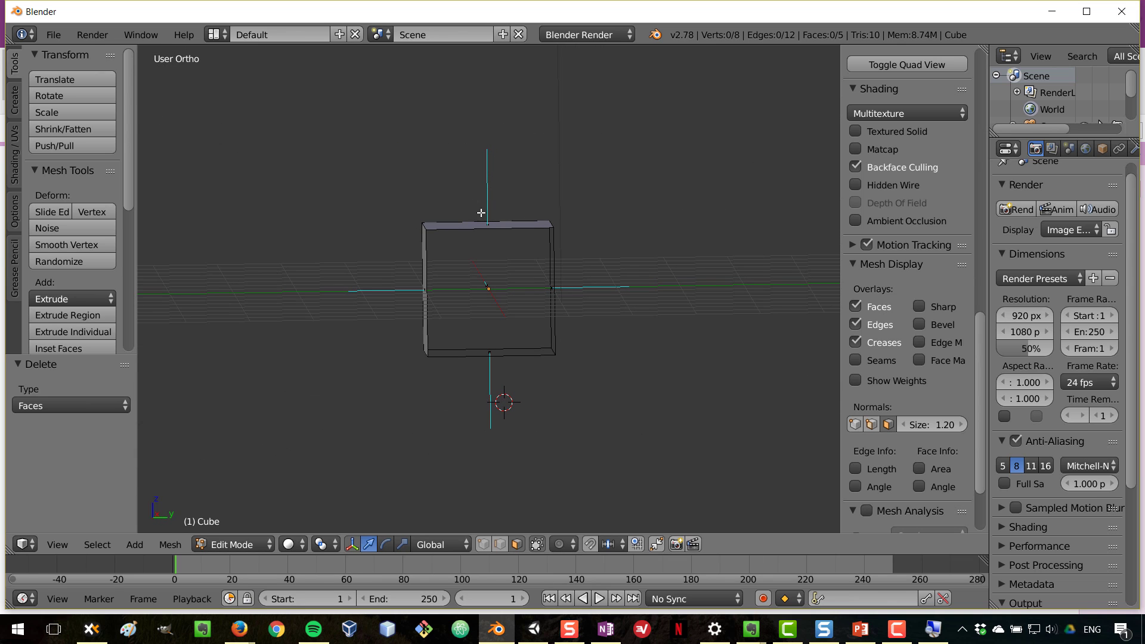
{"action": "middle_click_drag", "start_coordinate": [628, 375], "coordinate": [607, 348]}
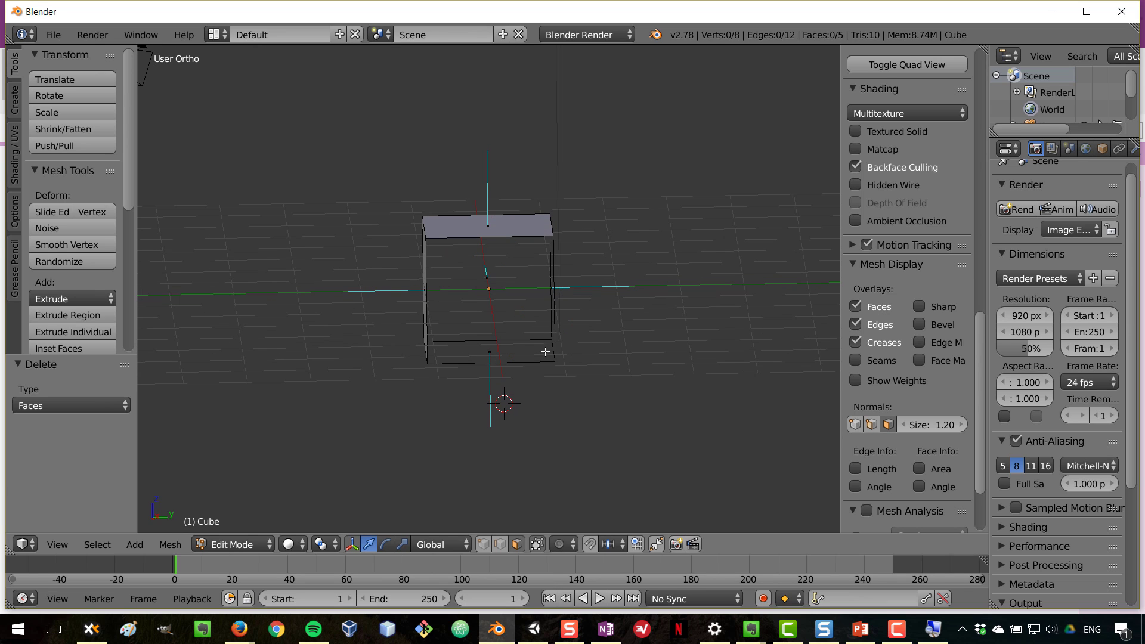
Step: Flip the normals of all the cube's faces, then deselect everything and view the cube from above
{"action": "key", "text": "a"}
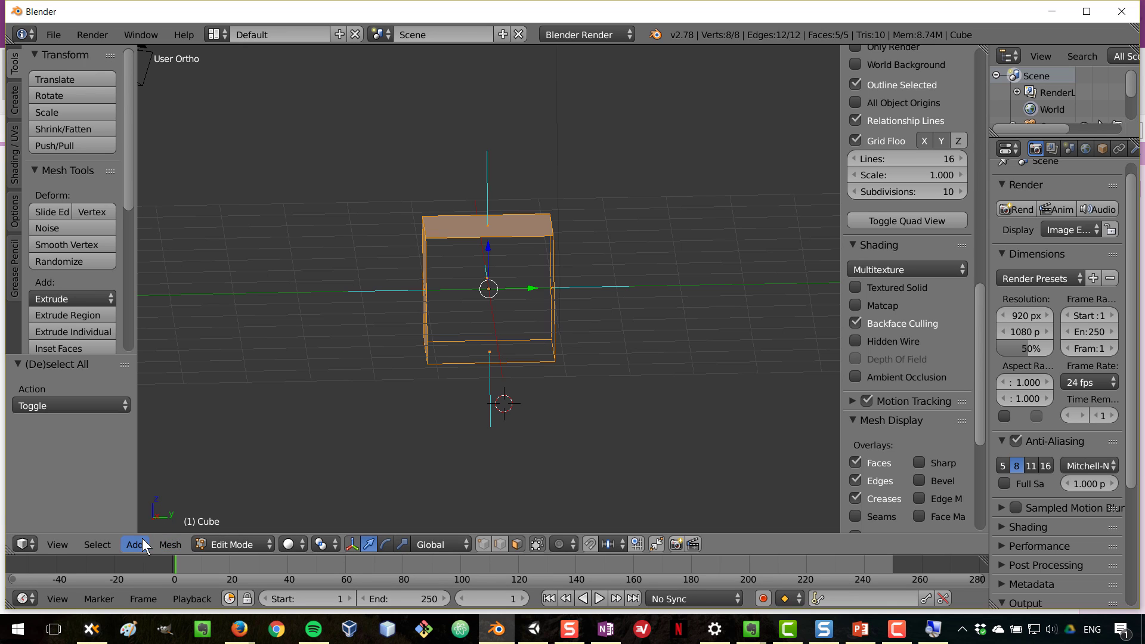
{"action": "left_click", "coordinate": [164, 542]}
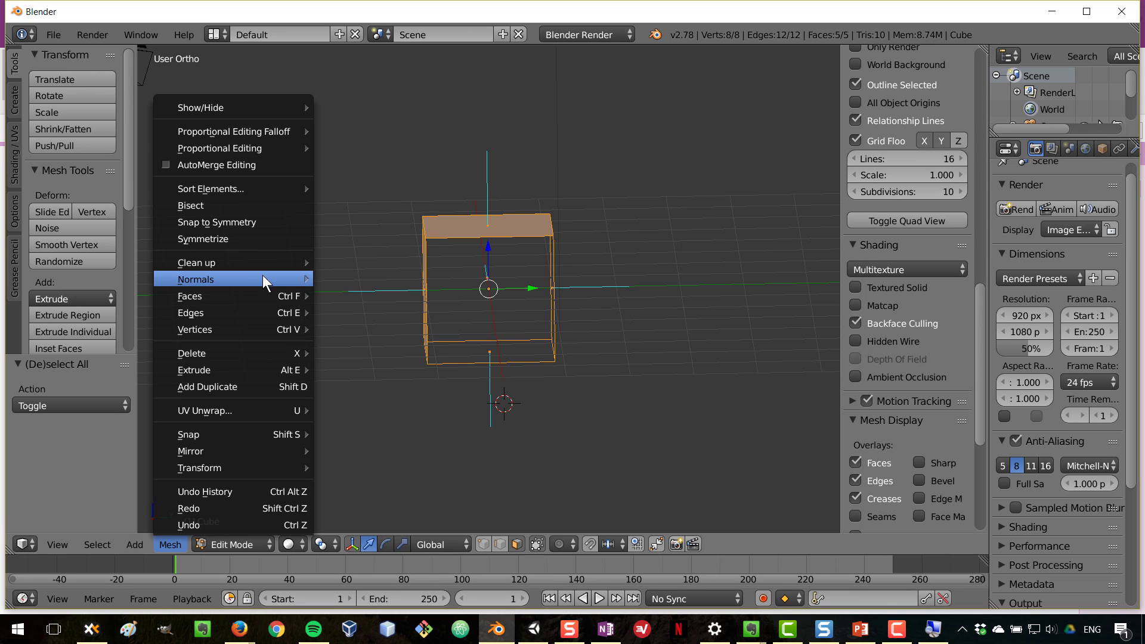
{"action": "mouse_move", "coordinate": [262, 278]}
{"action": "left_click", "coordinate": [403, 319]}
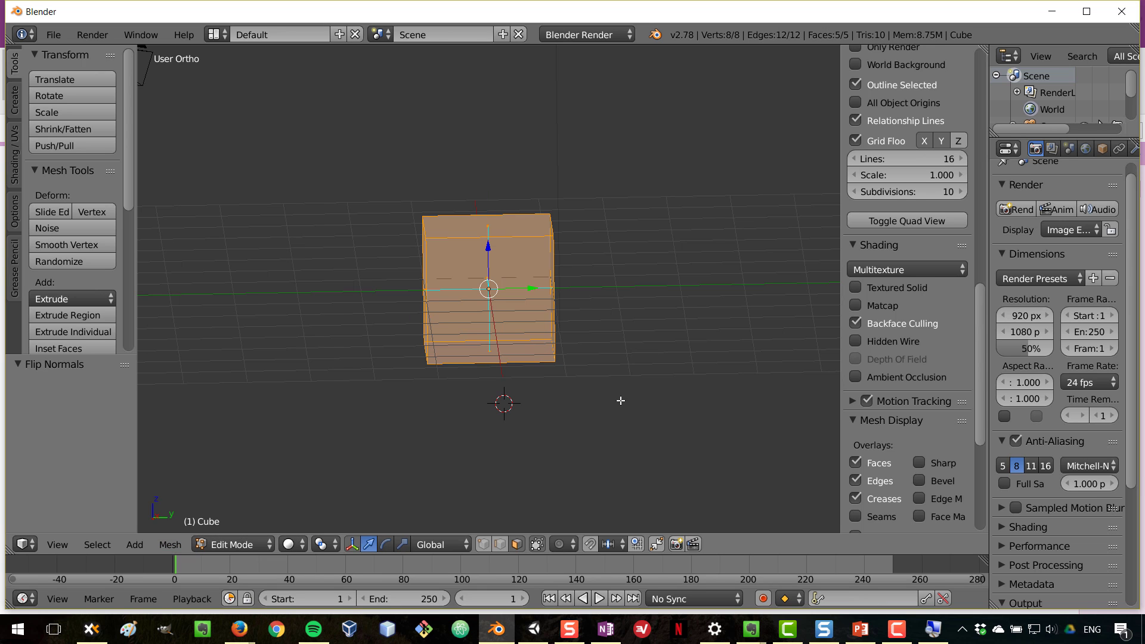
{"action": "mouse_move", "coordinate": [621, 399]}
{"action": "middle_mouse_down"}
{"action": "mouse_move", "coordinate": [607, 378]}
{"action": "mouse_move", "coordinate": [475, 365]}
{"action": "mouse_move", "coordinate": [496, 358]}
{"action": "mouse_move", "coordinate": [468, 220]}
{"action": "mouse_move", "coordinate": [542, 225]}
{"action": "mouse_move", "coordinate": [549, 303]}
{"action": "middle_mouse_up"}
{"action": "key", "text": "a"}
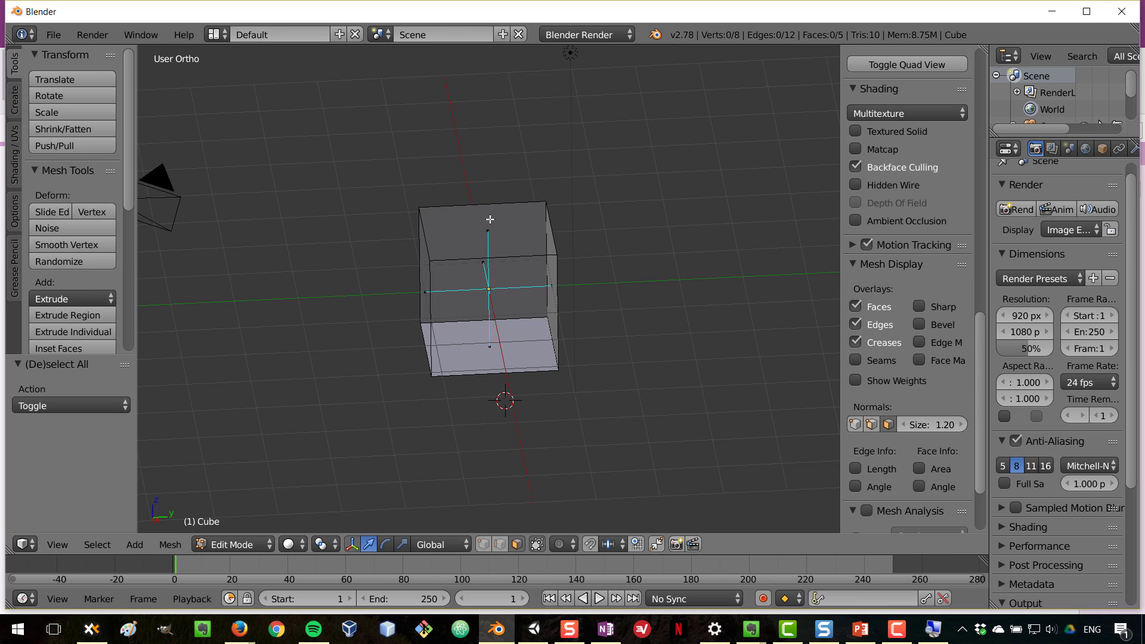
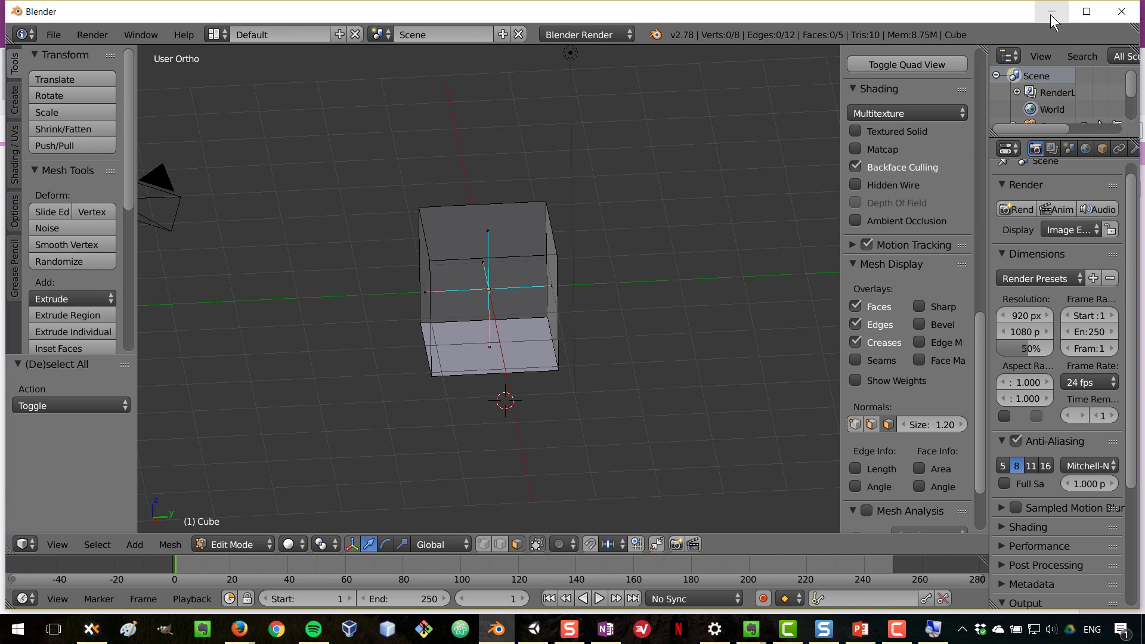
Step: Leave Blender and switch to the Stack Overflow question "Flip Normals in Unity 3D/spheres" in Firefox
{"action": "left_click", "coordinate": [1050, 13]}
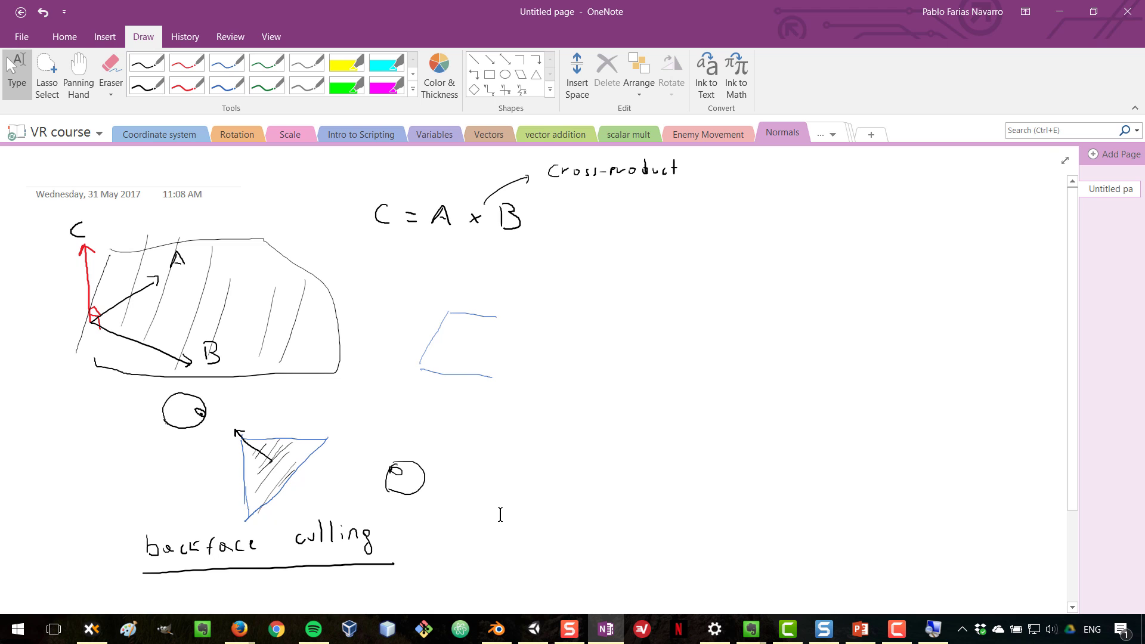
{"action": "key", "text": "alt+Tab"}
{"action": "key", "text": "alt+Tab"}
{"action": "key", "text": "alt+Tab"}
{"action": "key", "text": "alt+Tab"}
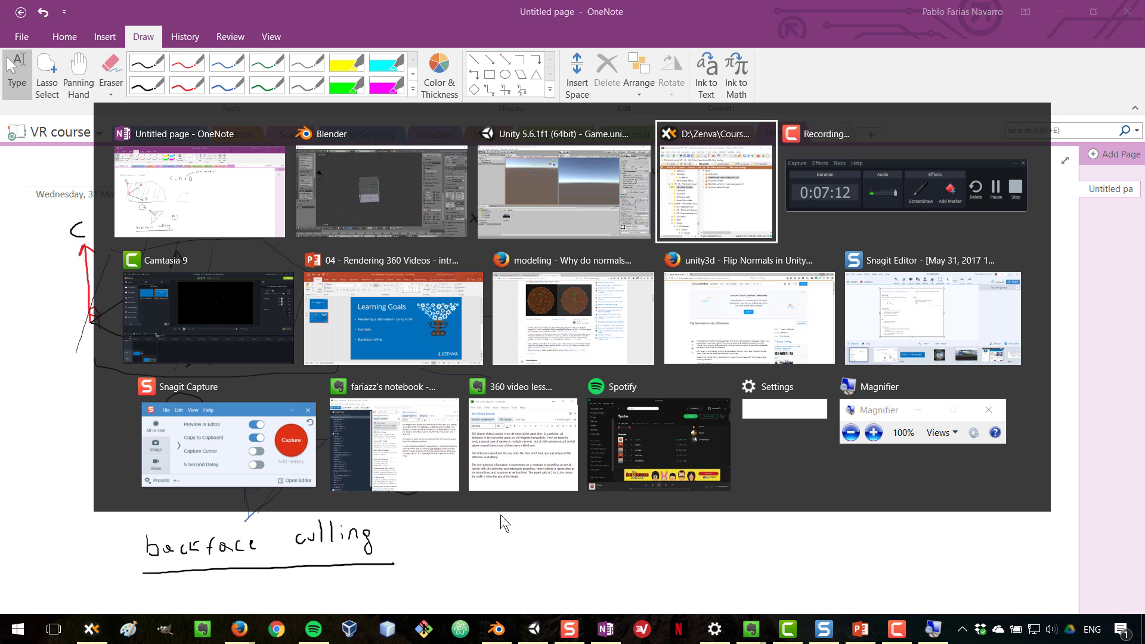
{"action": "key", "text": "alt+Tab"}
{"action": "key", "text": "alt+Tab"}
{"action": "key", "text": "alt+Tab"}
{"action": "key", "text": "alt+Tab"}
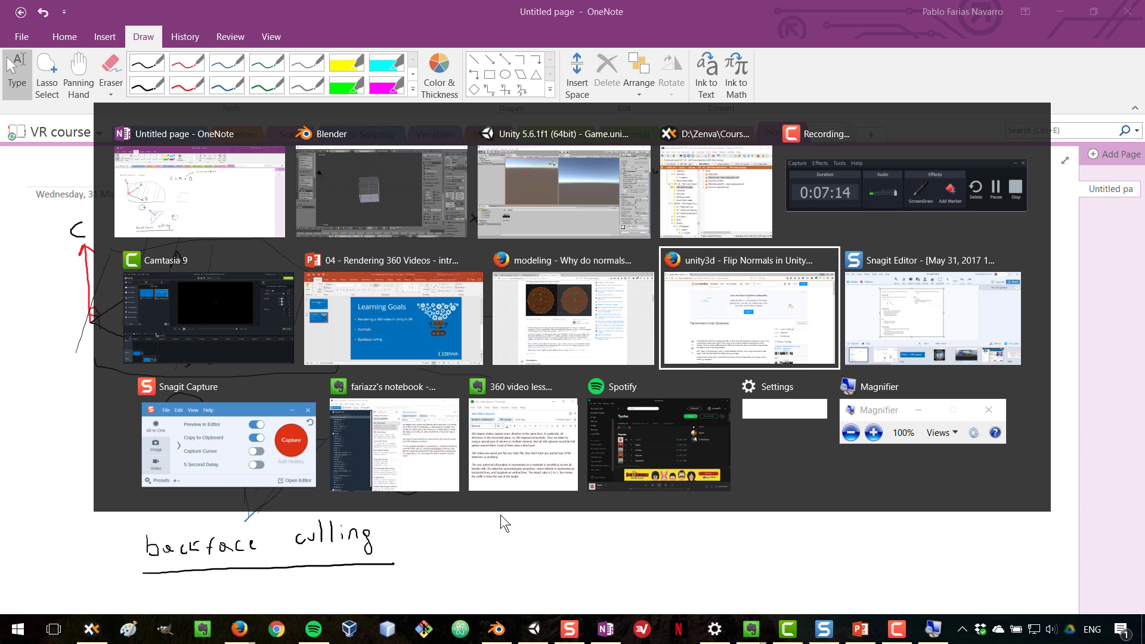
Step: Find the answer containing Flip Normals.shader and copy its complete shader code
{"action": "scroll", "coordinate": [140, 339], "scroll_direction": "down", "scroll_amount": 4}
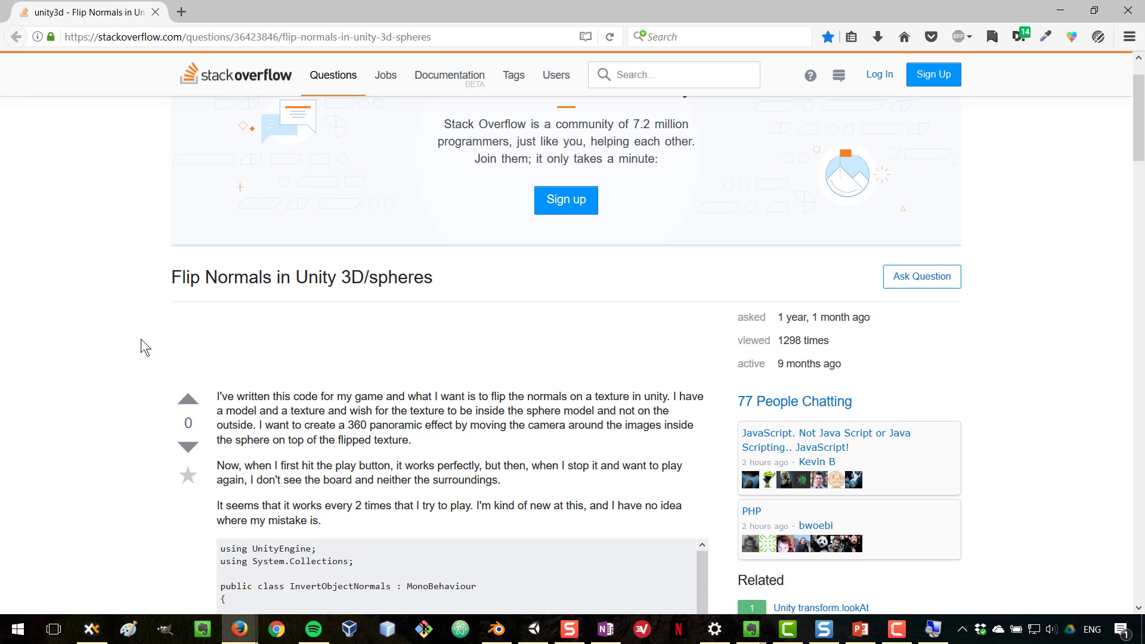
{"action": "scroll", "coordinate": [138, 317], "scroll_direction": "up", "scroll_amount": 1}
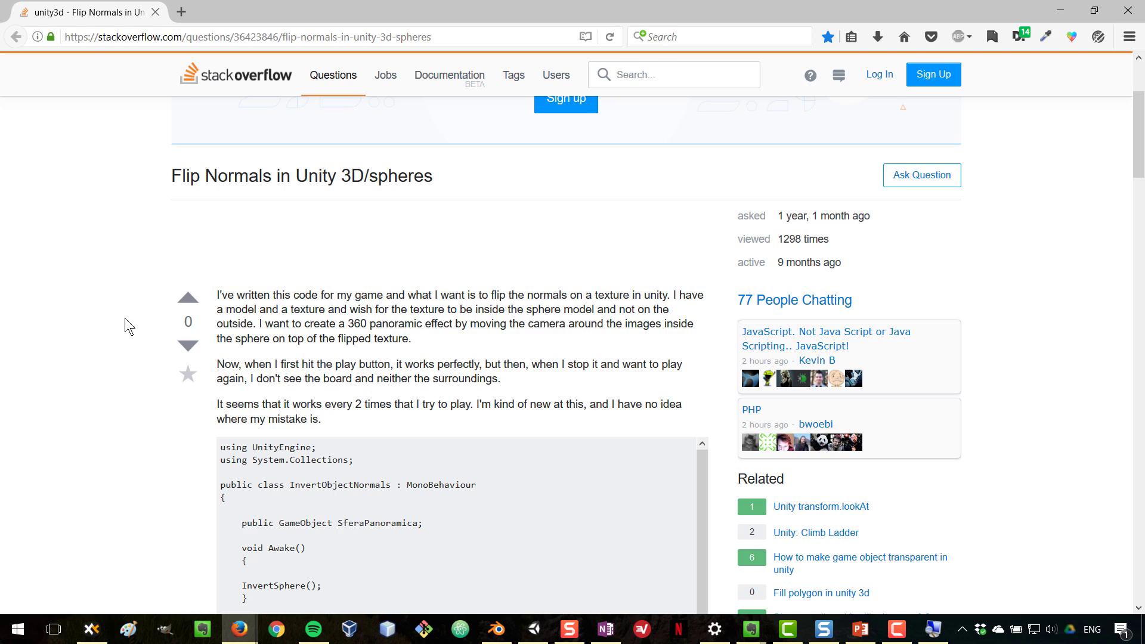
{"action": "scroll", "coordinate": [101, 317], "scroll_direction": "down", "scroll_amount": 7}
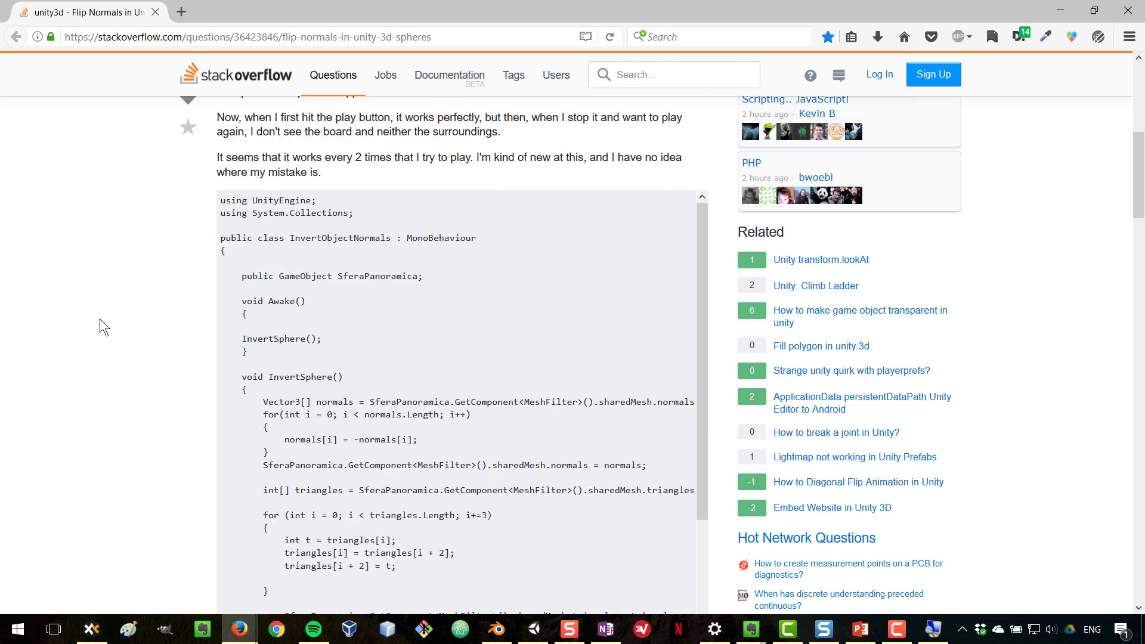
{"action": "scroll", "coordinate": [99, 318], "scroll_direction": "down", "scroll_amount": 7}
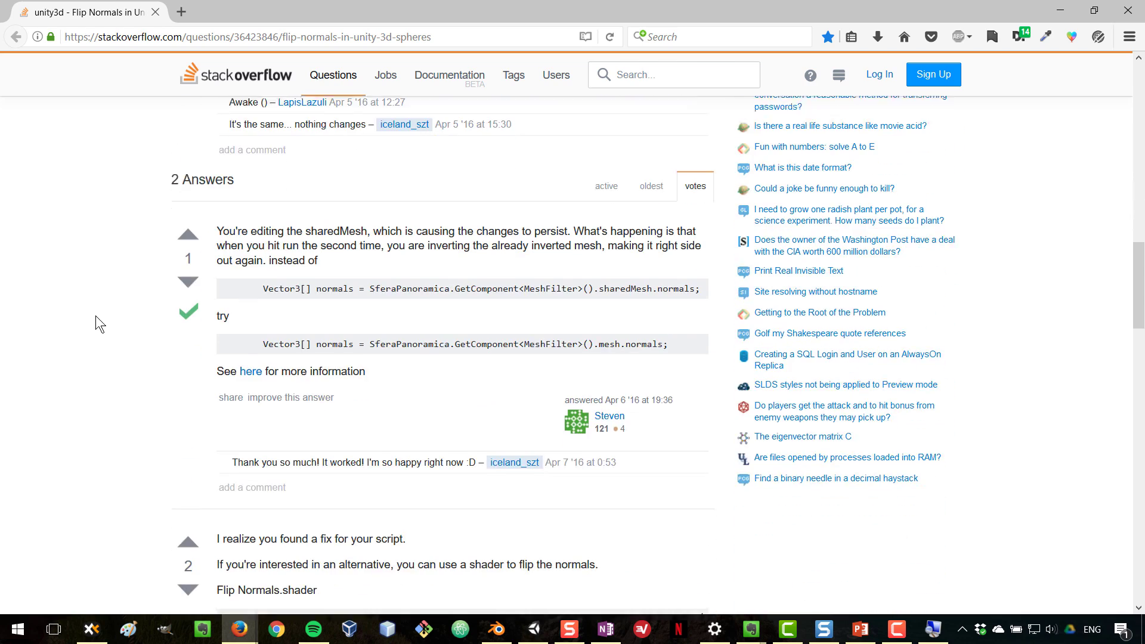
{"action": "scroll", "coordinate": [96, 316], "scroll_direction": "down", "scroll_amount": 5}
{"action": "scroll", "coordinate": [95, 316], "scroll_direction": "up", "scroll_amount": 2}
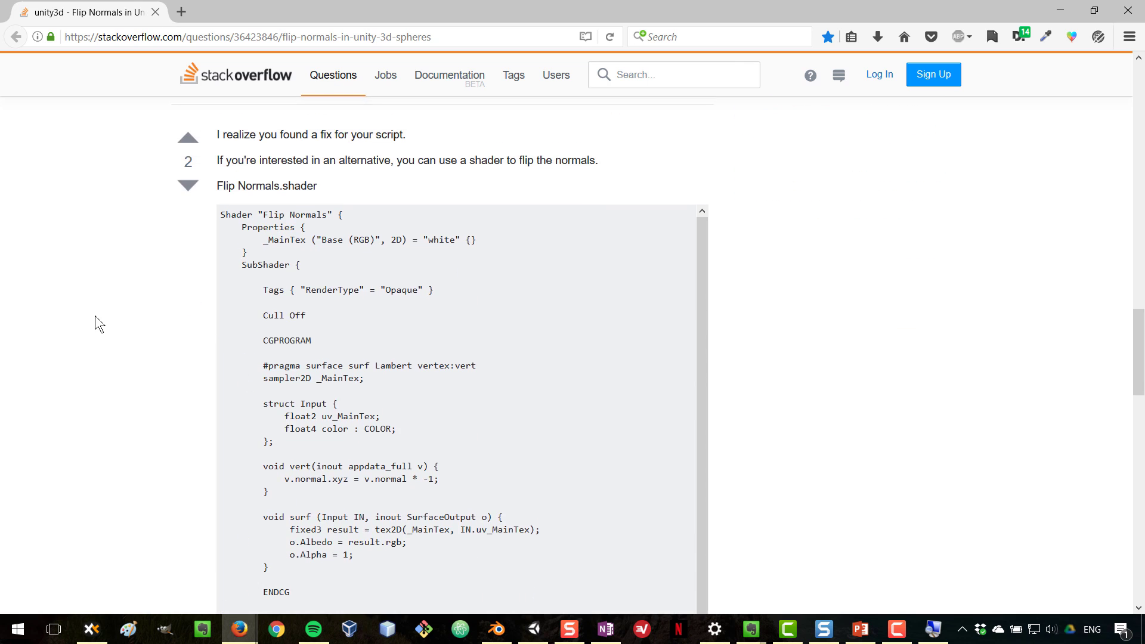
{"action": "scroll", "coordinate": [95, 317], "scroll_direction": "down", "scroll_amount": 1}
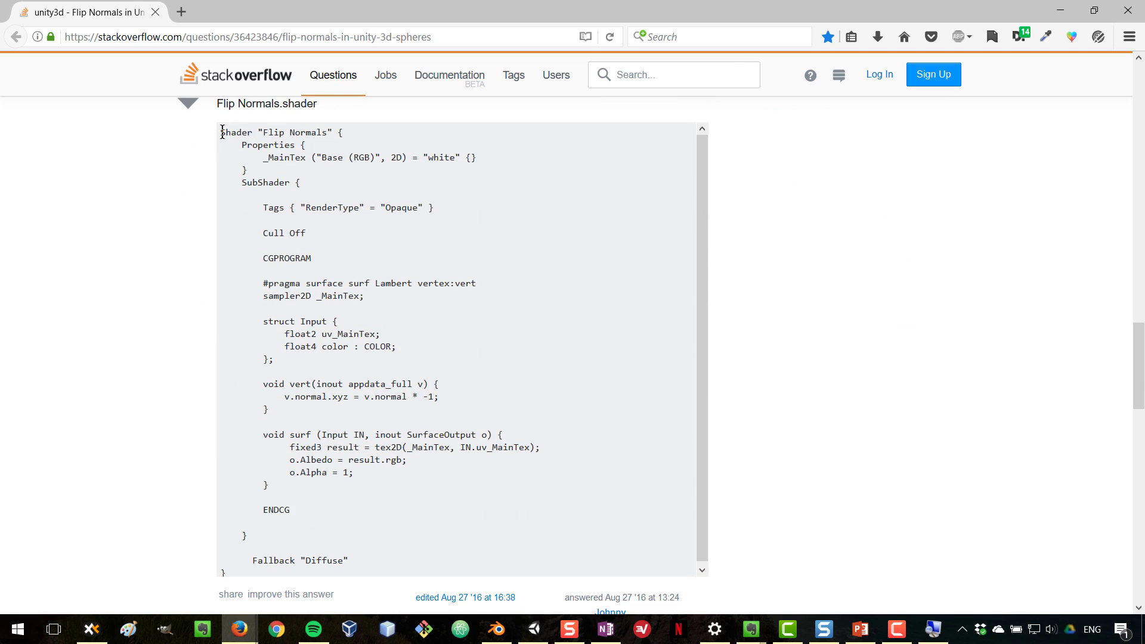
{"action": "left_click_drag", "start_coordinate": [222, 131], "coordinate": [392, 567]}
{"action": "key", "text": "ctrl+c"}
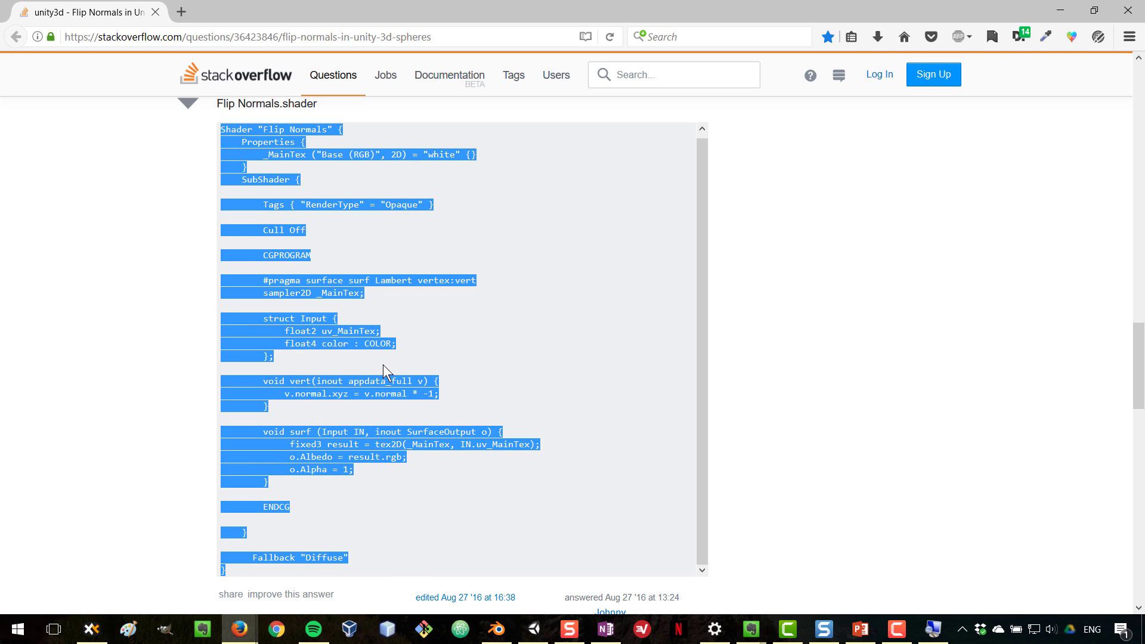
{"action": "scroll", "coordinate": [310, 292], "scroll_direction": "up", "scroll_amount": 1}
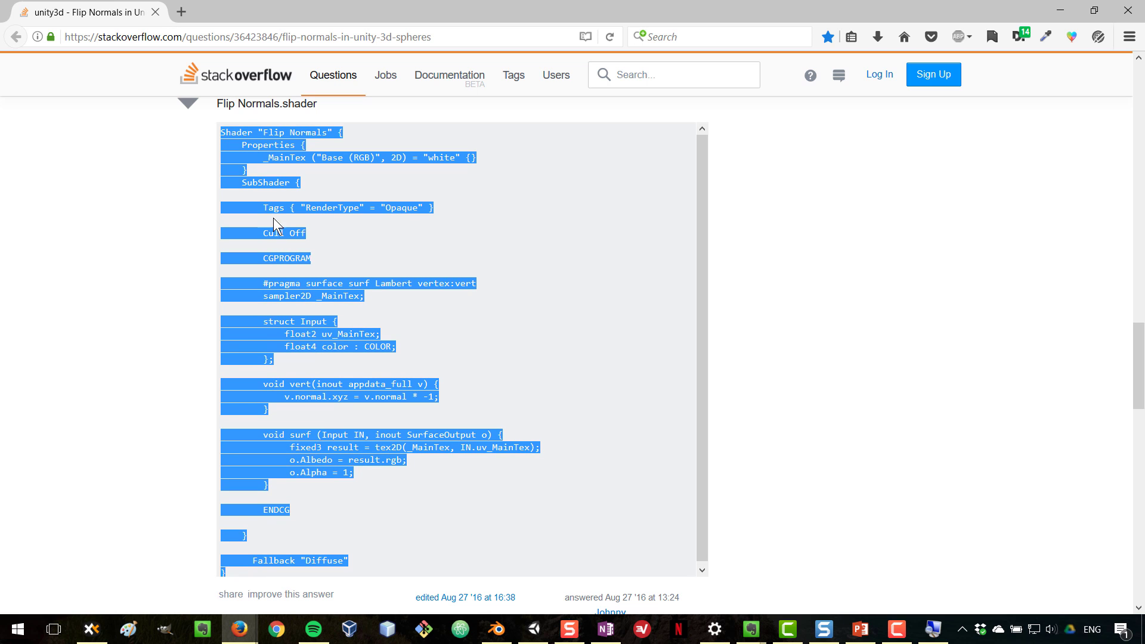
Step: Switch to Unity, create a folder named "Shaders" in Assets and open it
{"action": "left_click", "coordinate": [498, 633]}
{"action": "key", "text": "alt+Tab"}
{"action": "key", "text": "alt+Tab"}
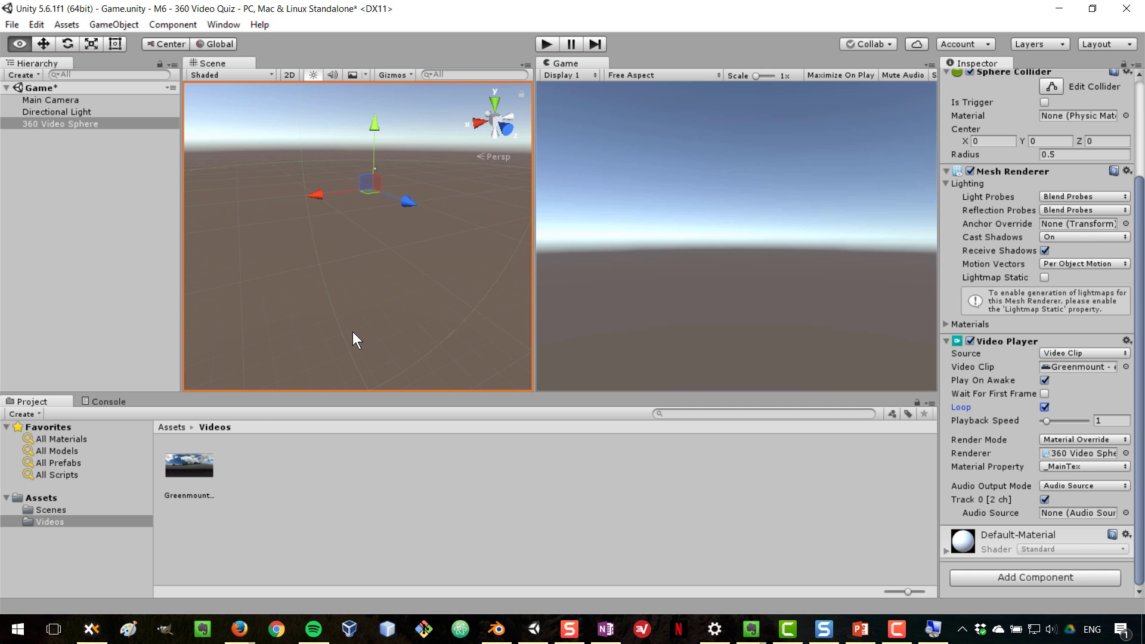
{"action": "left_click", "coordinate": [46, 498]}
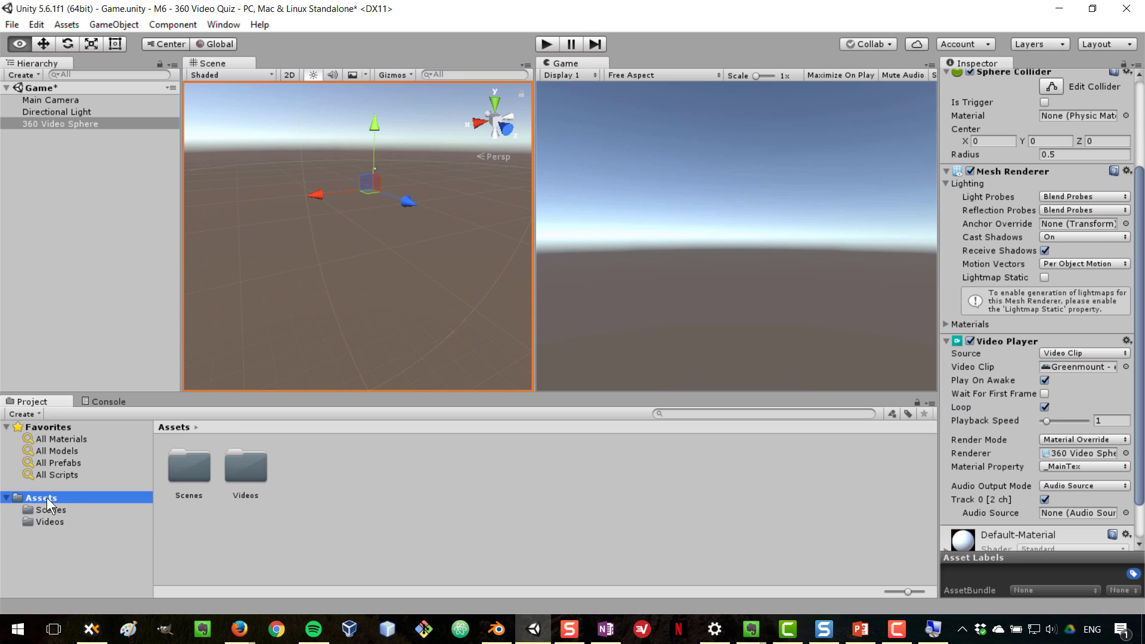
{"action": "right_click", "coordinate": [404, 489]}
{"action": "mouse_move", "coordinate": [511, 215]}
{"action": "left_click", "coordinate": [644, 213]}
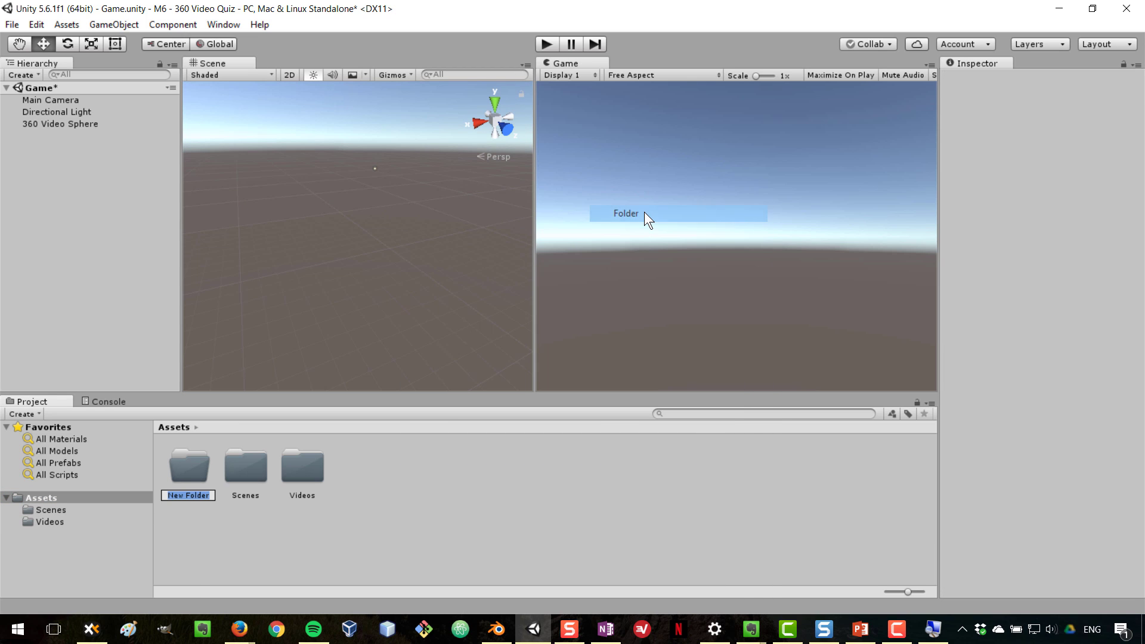
{"action": "type", "text": "Shaders"}
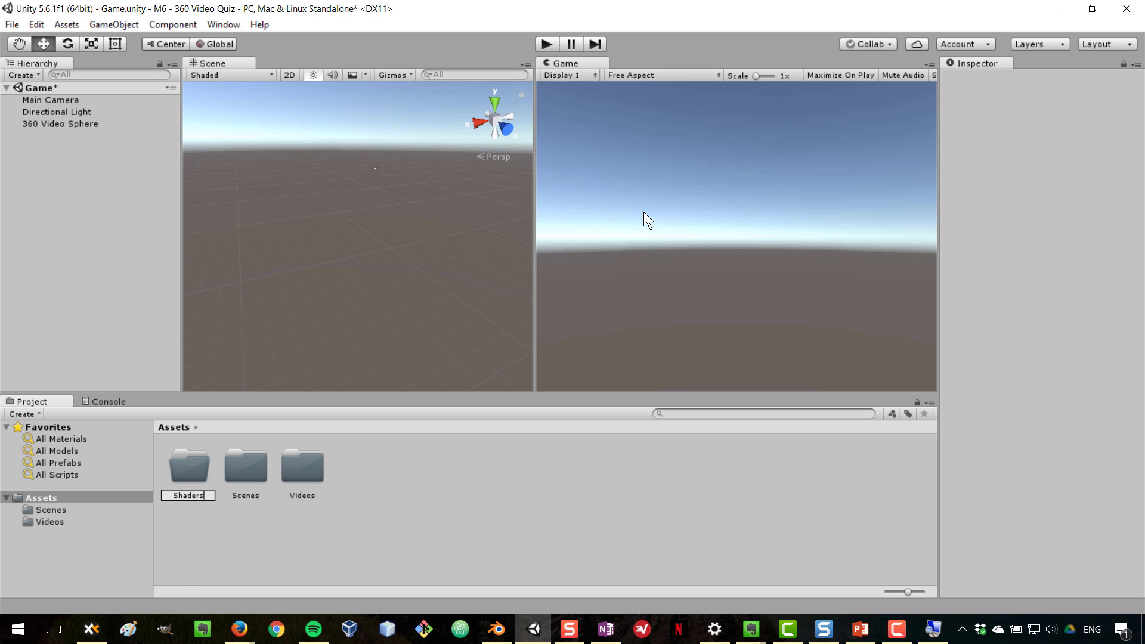
{"action": "key", "text": "Return"}
{"action": "key", "text": "Return"}
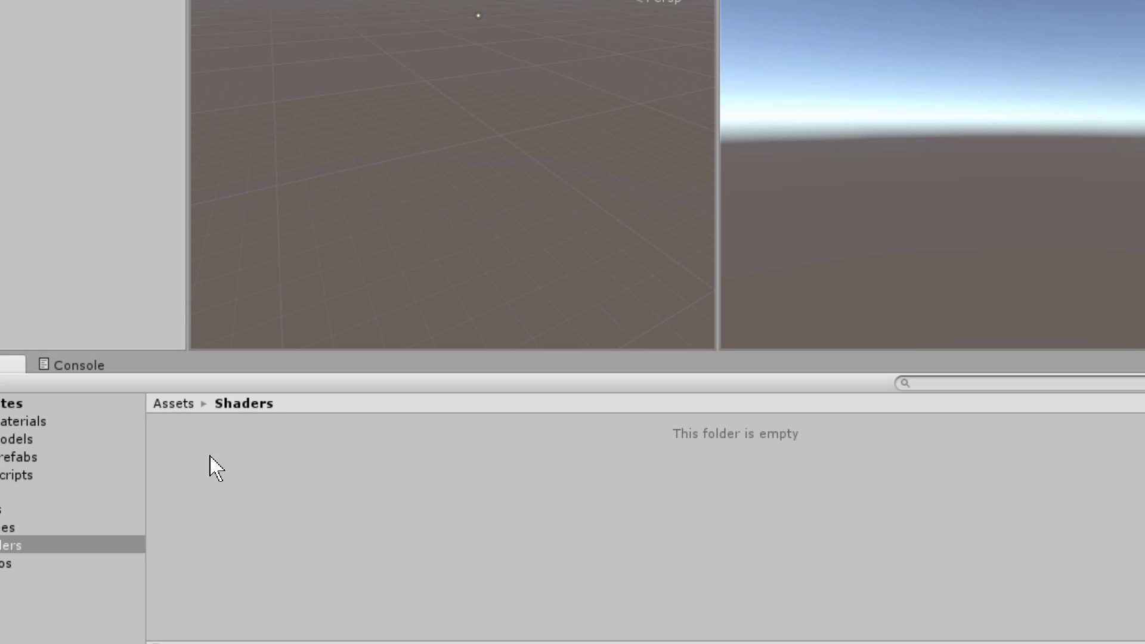
Step: Create a Standard Surface Shader named "Flip Normals Shader" in the Shaders folder and open it in Visual Studio
{"action": "right_click", "coordinate": [204, 459]}
{"action": "mouse_move", "coordinate": [447, 43]}
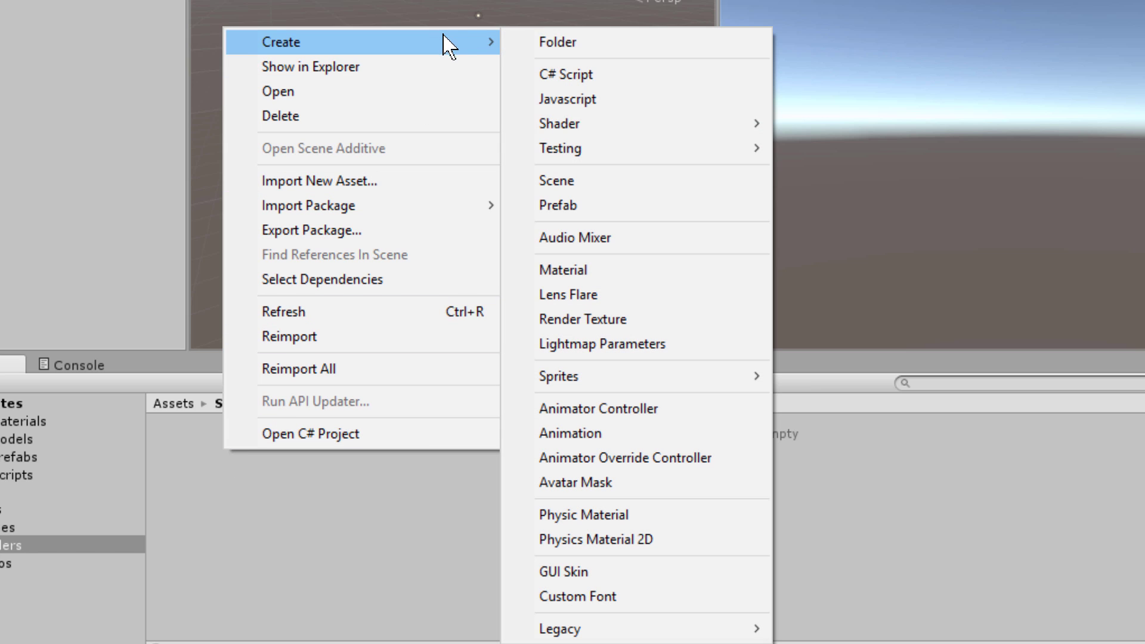
{"action": "mouse_move", "coordinate": [650, 128]}
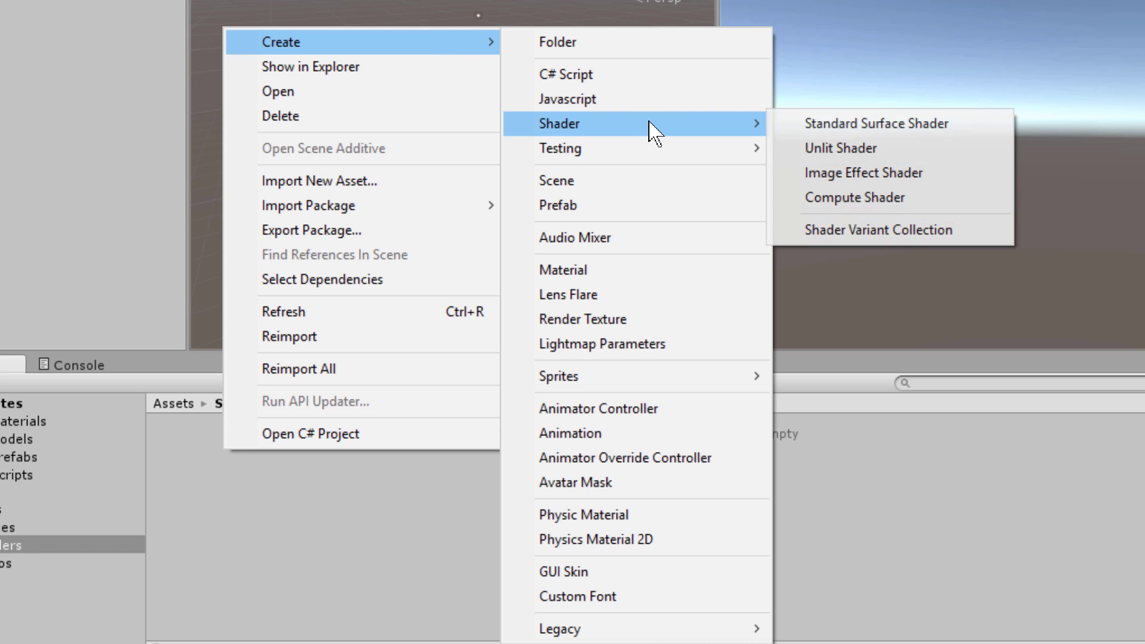
{"action": "left_click", "coordinate": [922, 124]}
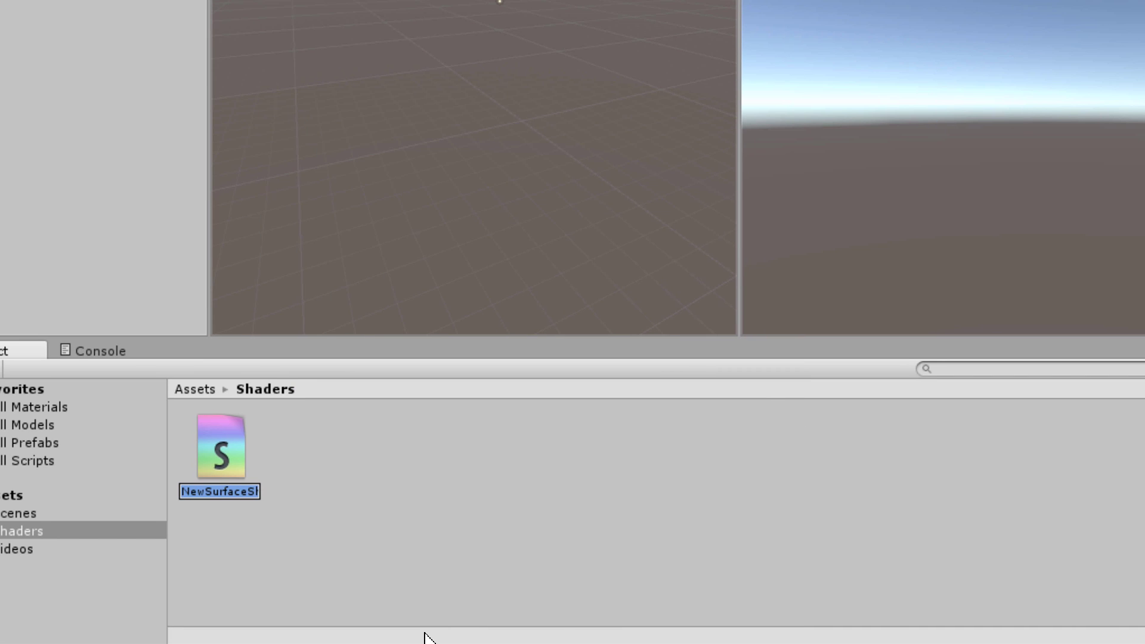
{"action": "type", "text": "Flip Normals Sha"}
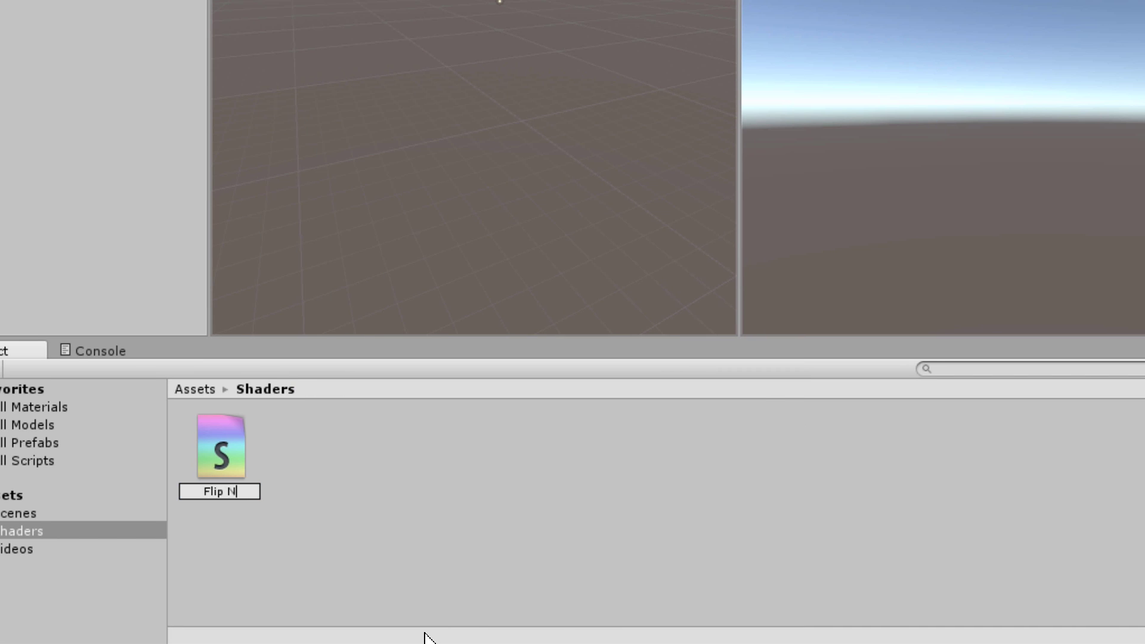
{"action": "type", "text": "der"}
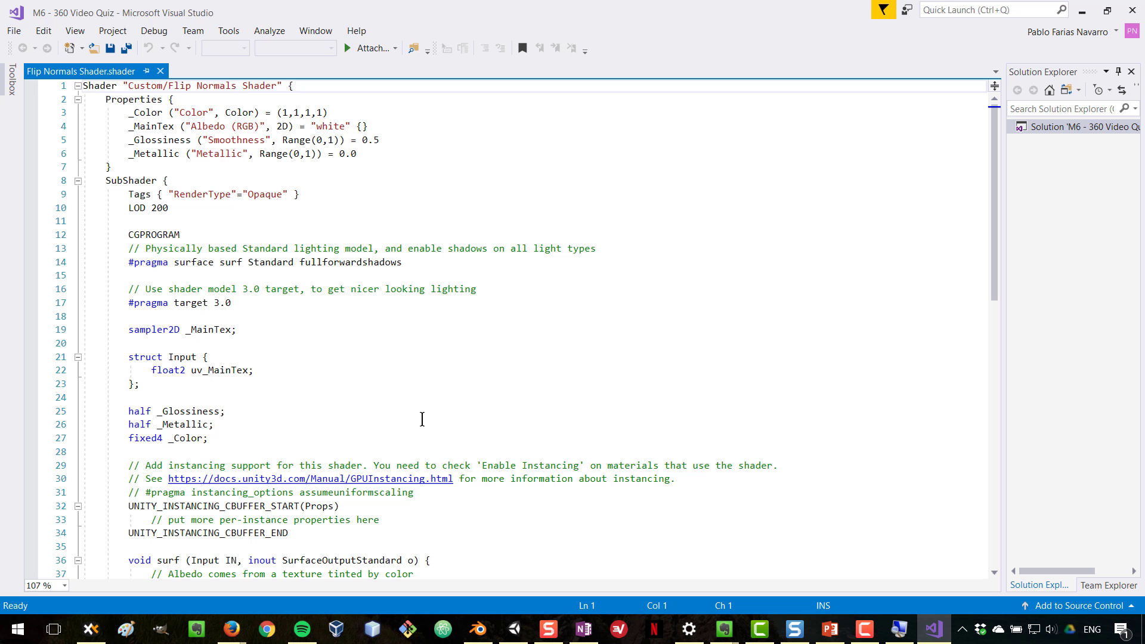
Step: Replace the shader file's entire default code with the copied Flip Normals shader code
{"action": "key", "text": "ctrl+a"}
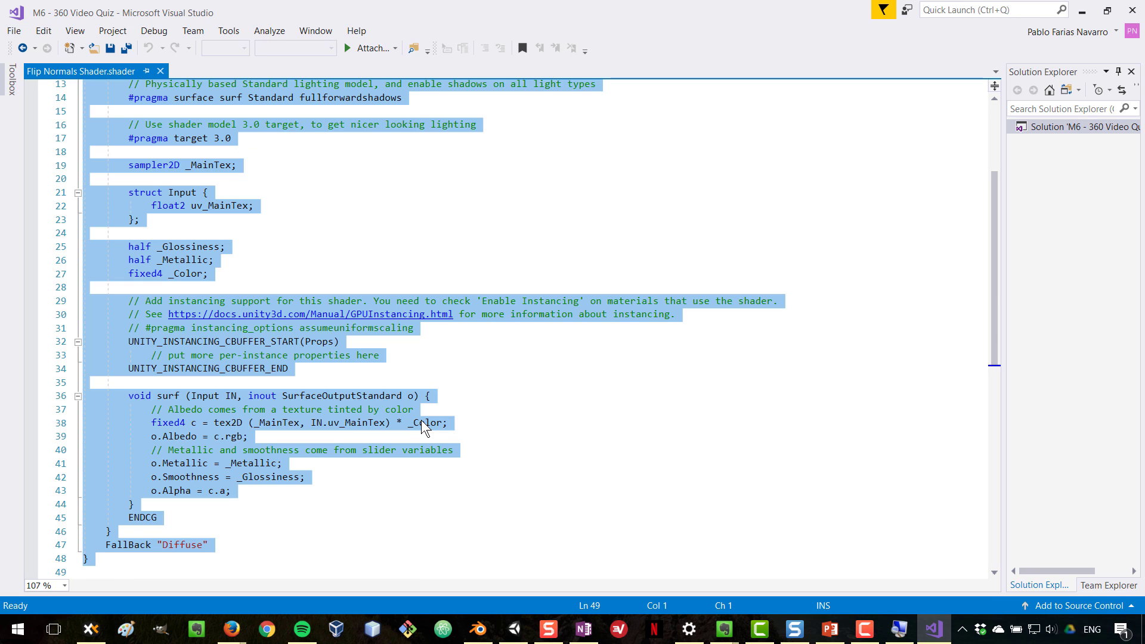
{"action": "key", "text": "Delete"}
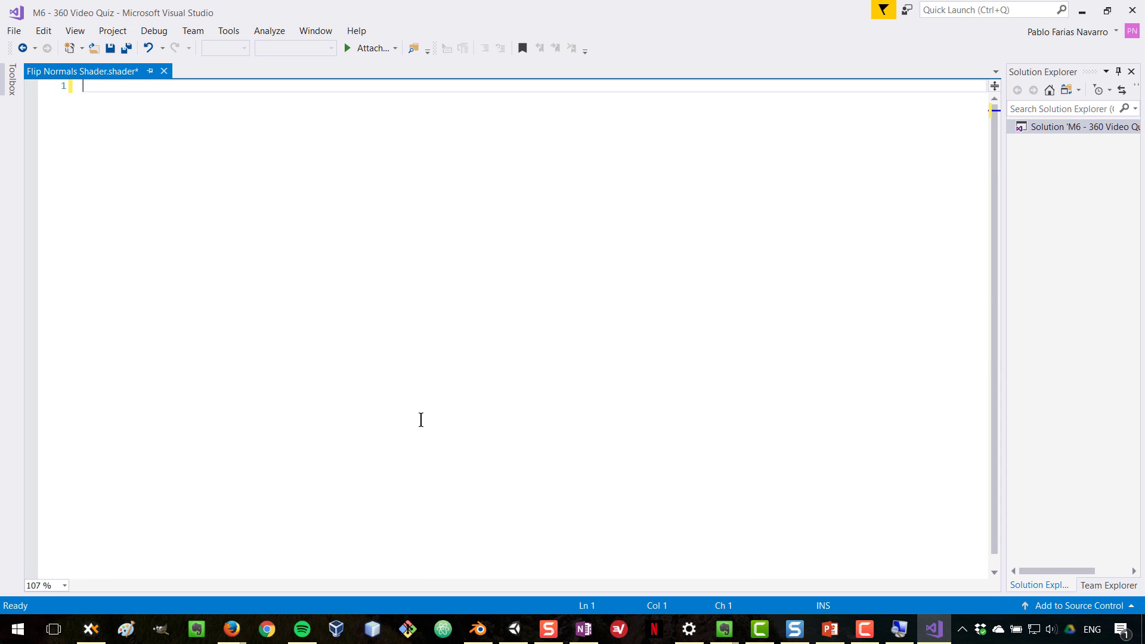
{"action": "key", "text": "ctrl+v"}
Step: Add the prefix "Custom/" to the shader name "Flip Normals" in the first line of code
{"action": "scroll", "coordinate": [352, 231], "scroll_direction": "up", "scroll_amount": 5, "text": "ctrl"}
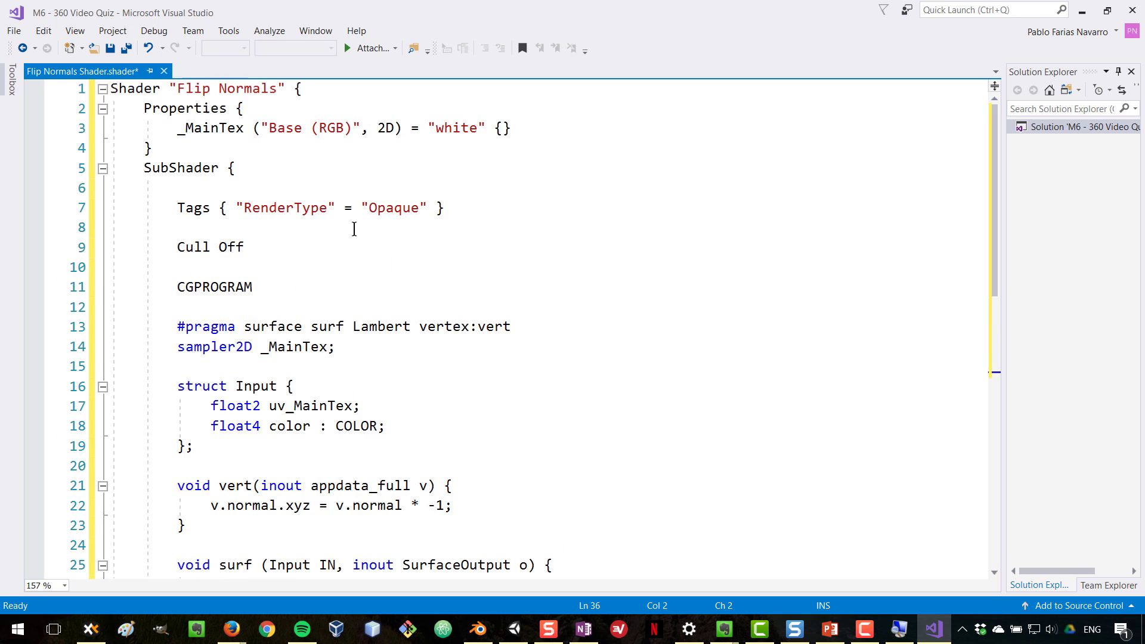
{"action": "scroll", "coordinate": [352, 259], "scroll_direction": "up", "scroll_amount": 1, "text": "ctrl"}
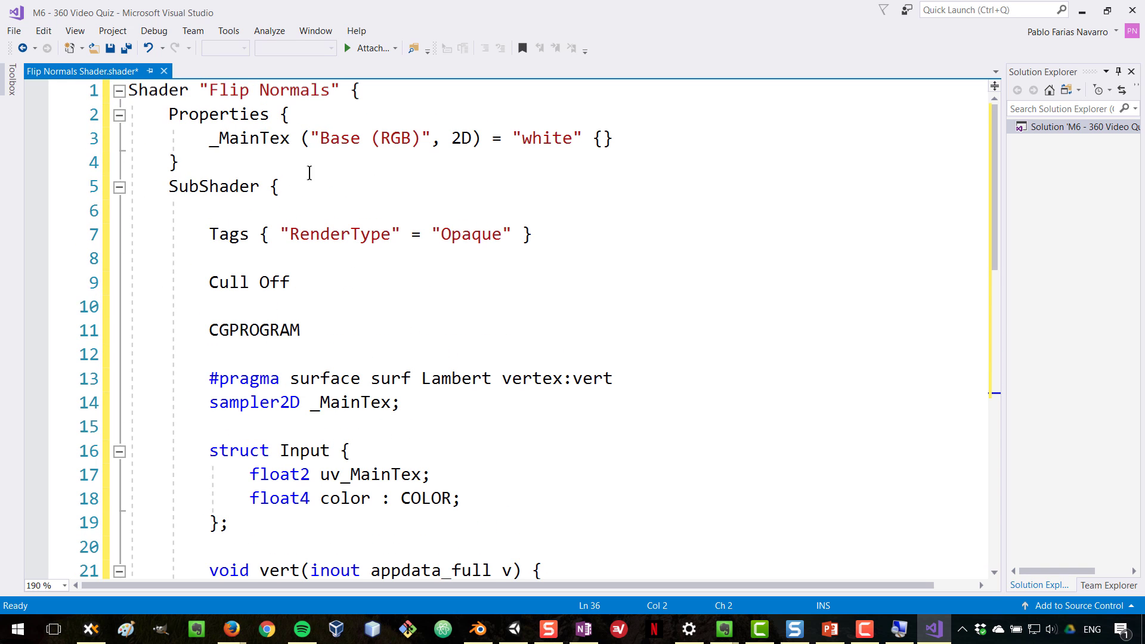
{"action": "left_click", "coordinate": [209, 90]}
{"action": "type", "text": "Custom/"}
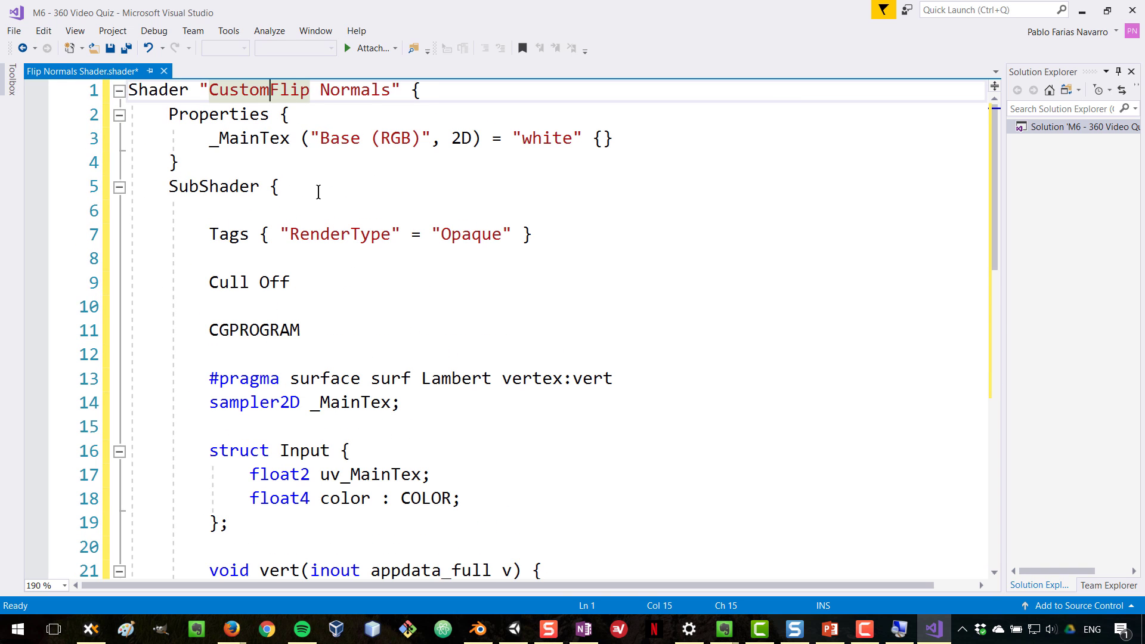
Step: Save the shader file with its "Custom/Flip Normals" name and switch back to Unity
{"action": "key", "text": "ctrl+s"}
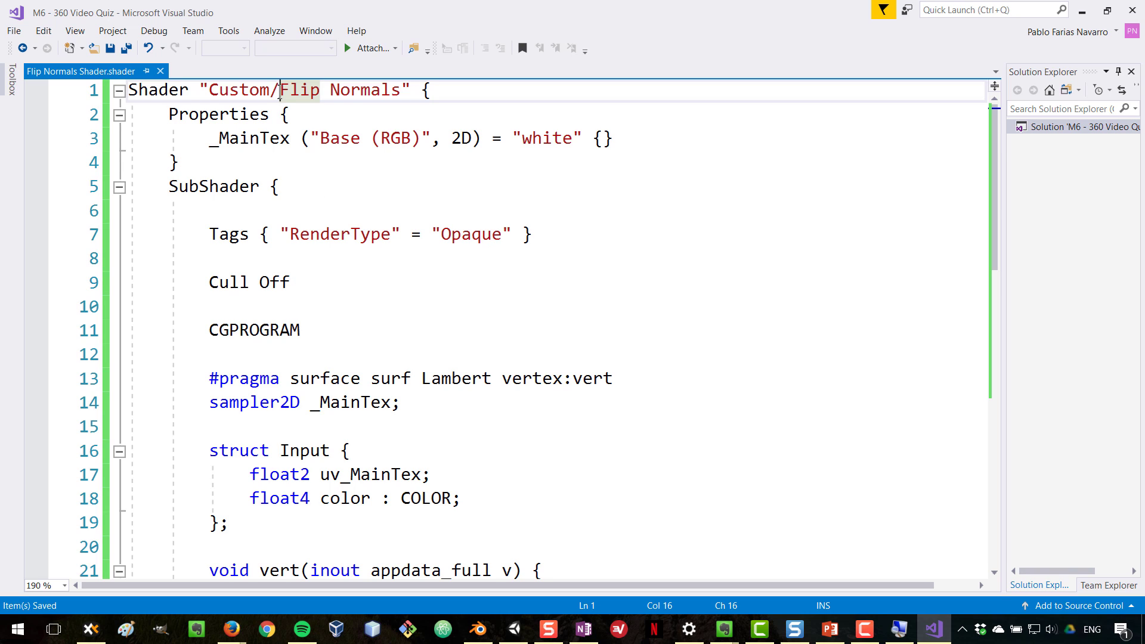
{"action": "left_click_drag", "start_coordinate": [205, 90], "coordinate": [405, 89]}
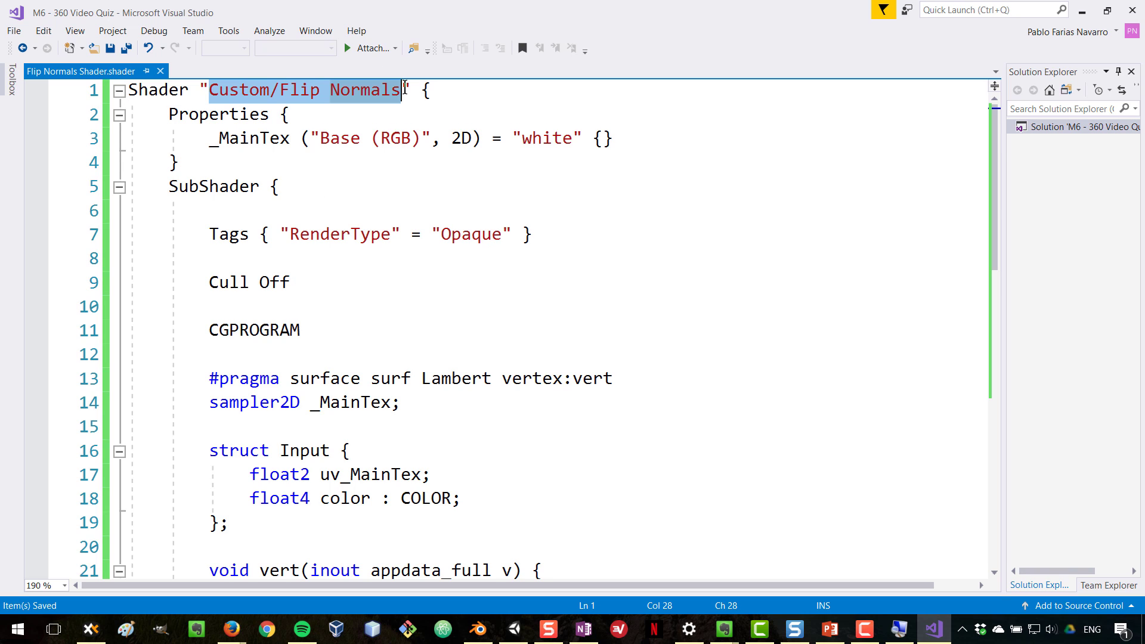
{"action": "left_click", "coordinate": [1089, 13]}
{"action": "key", "text": "alt+Tab"}
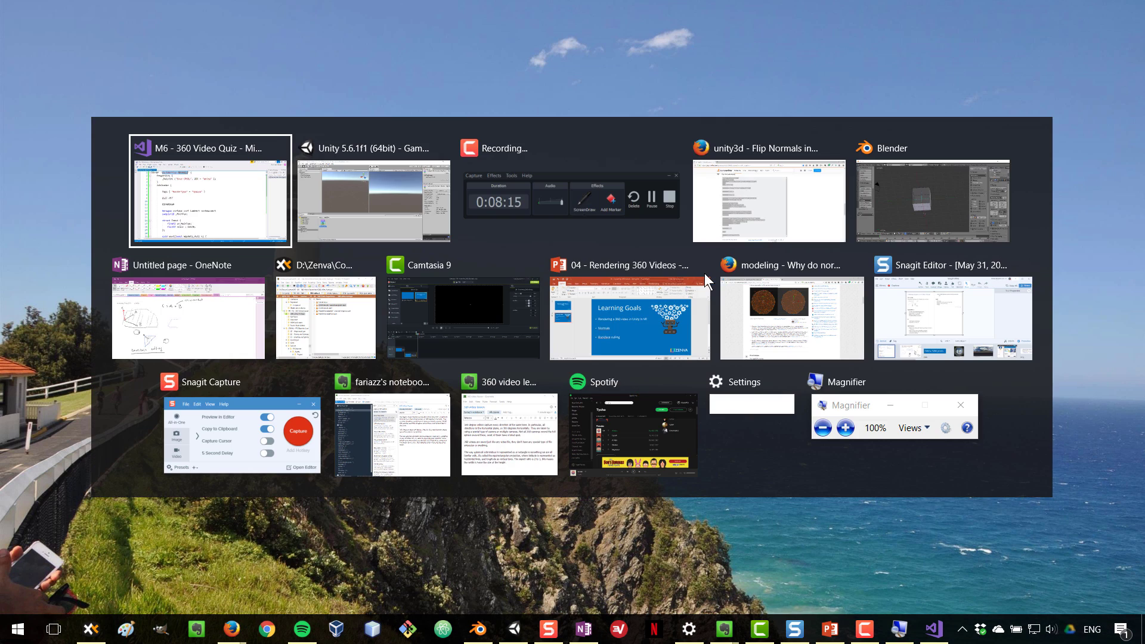
{"action": "key", "text": "alt+Tab"}
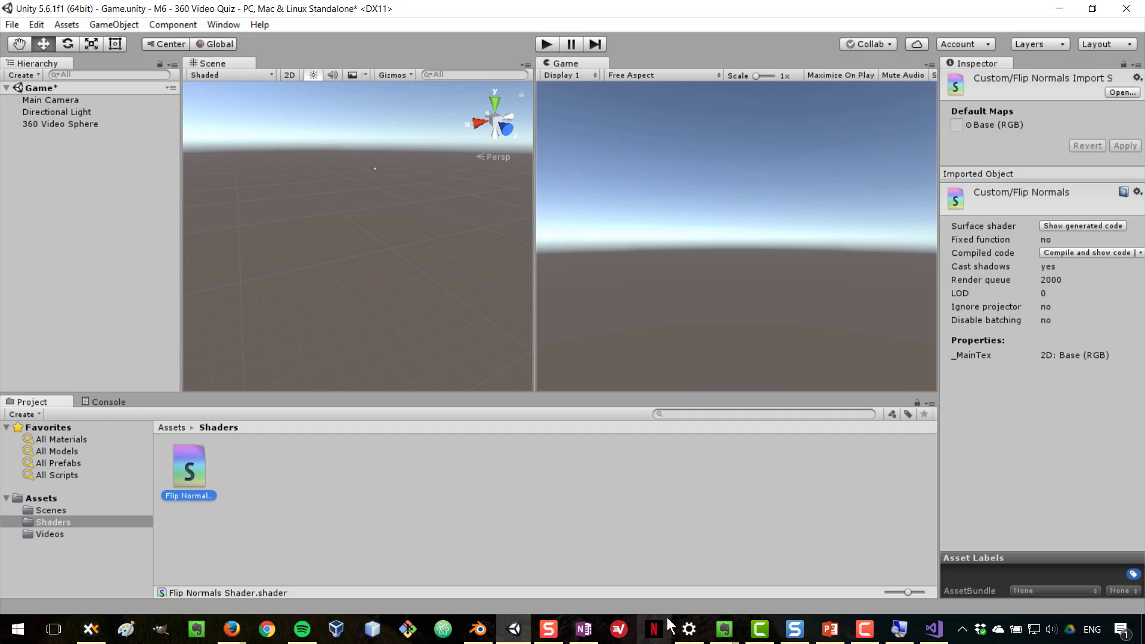
{"action": "left_click", "coordinate": [330, 527]}
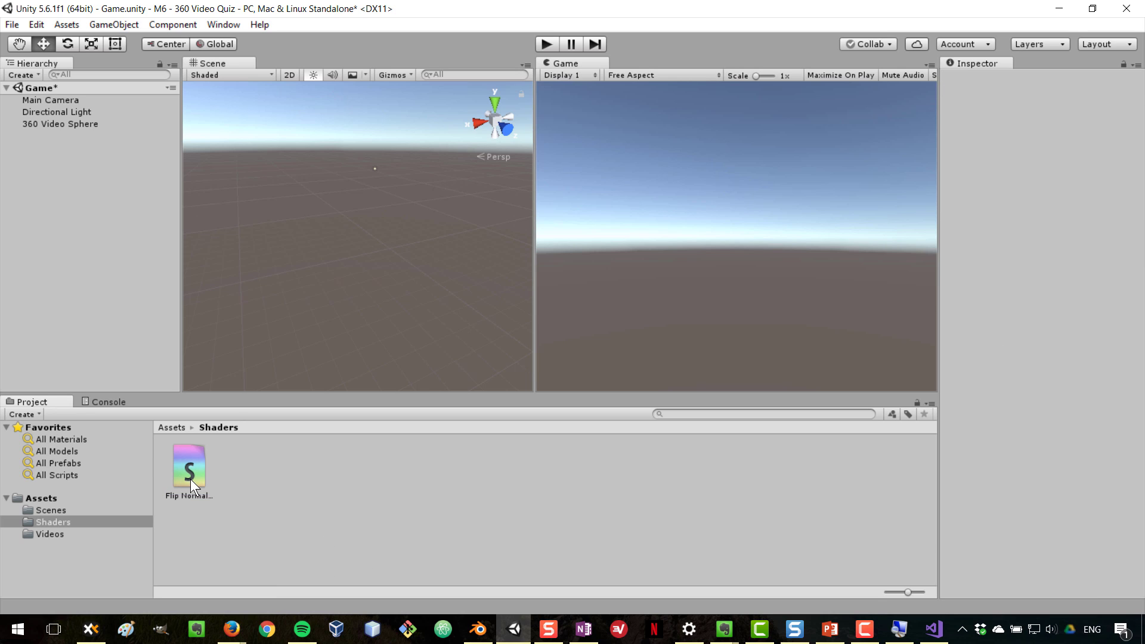
Step: Create a folder named "Materials" in Assets and open it
{"action": "right_click", "coordinate": [40, 497]}
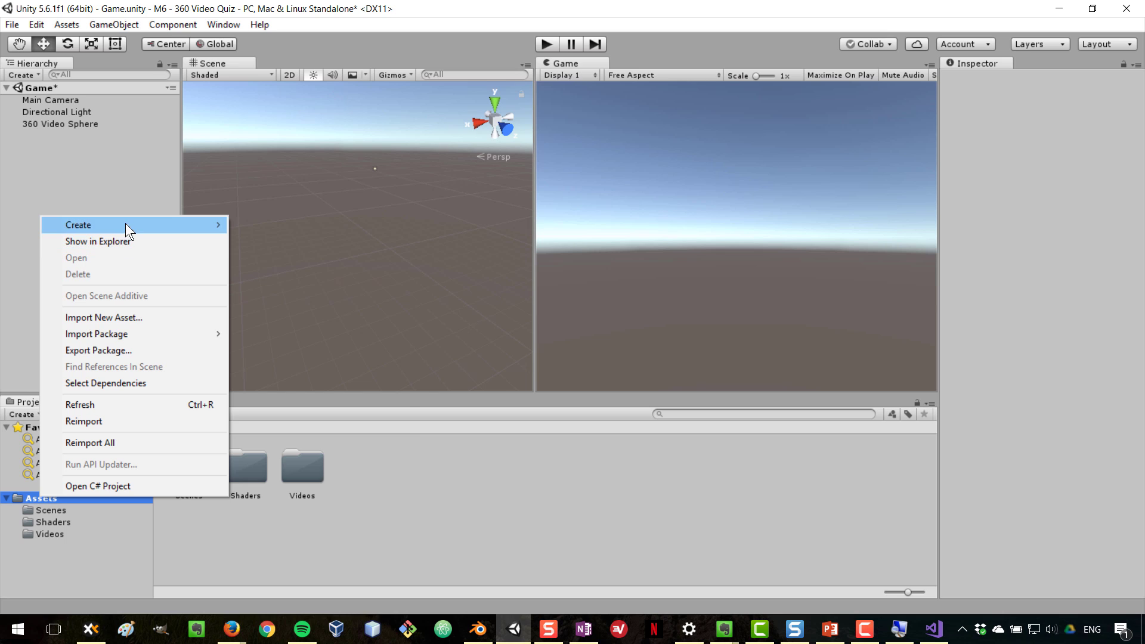
{"action": "mouse_move", "coordinate": [126, 224]}
{"action": "left_click", "coordinate": [266, 223]}
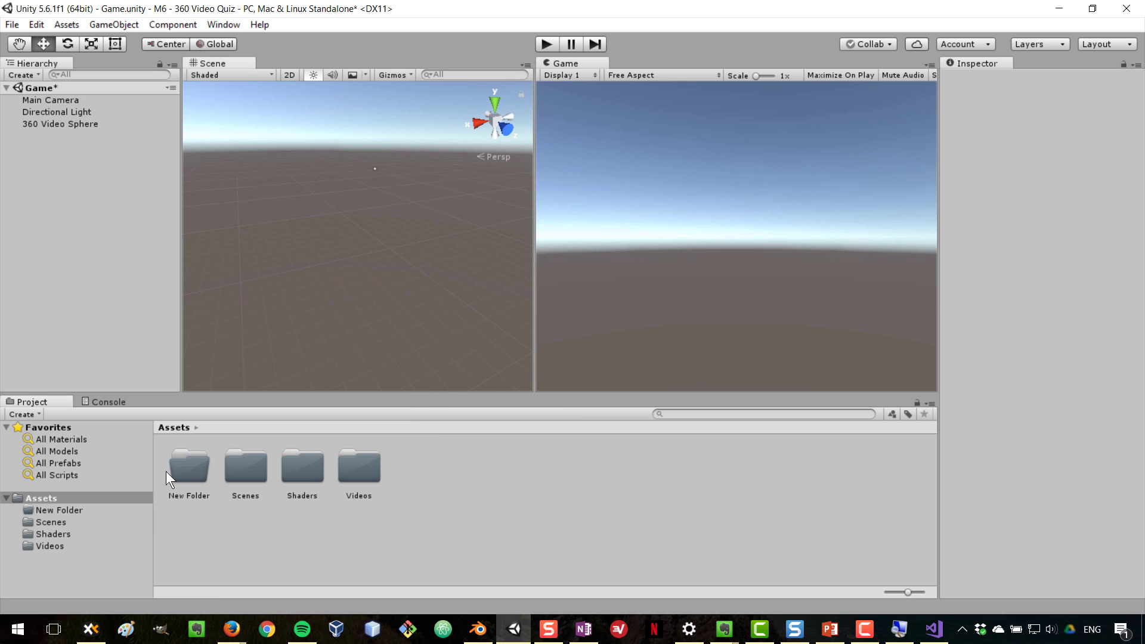
{"action": "type", "text": "Materi"}
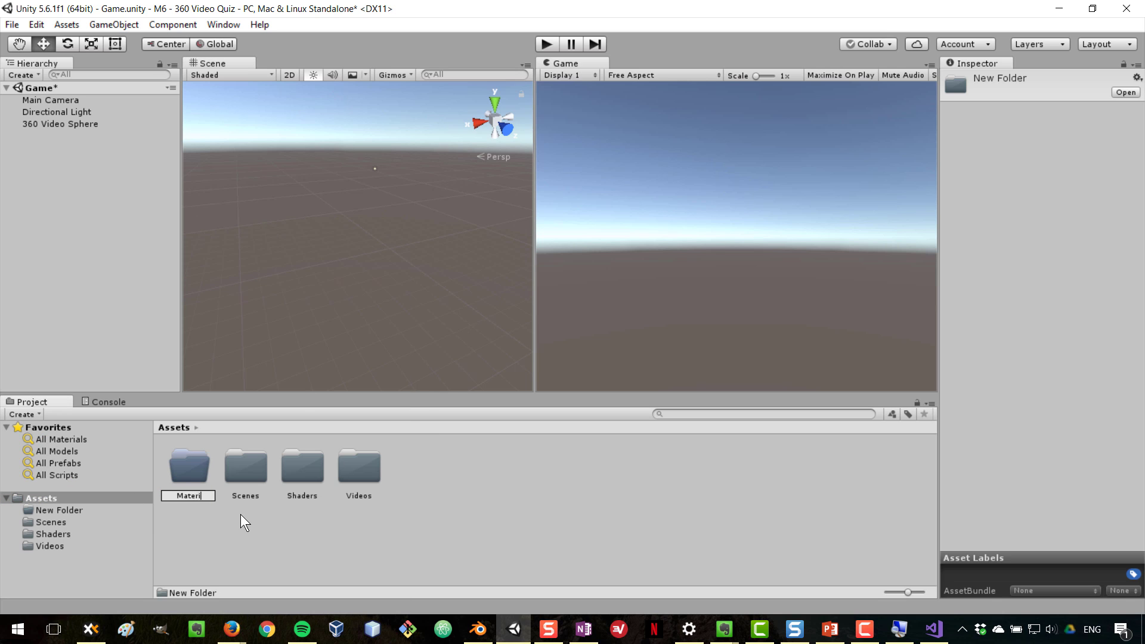
{"action": "type", "text": "als"}
{"action": "key", "text": "Return"}
{"action": "key", "text": "Return"}
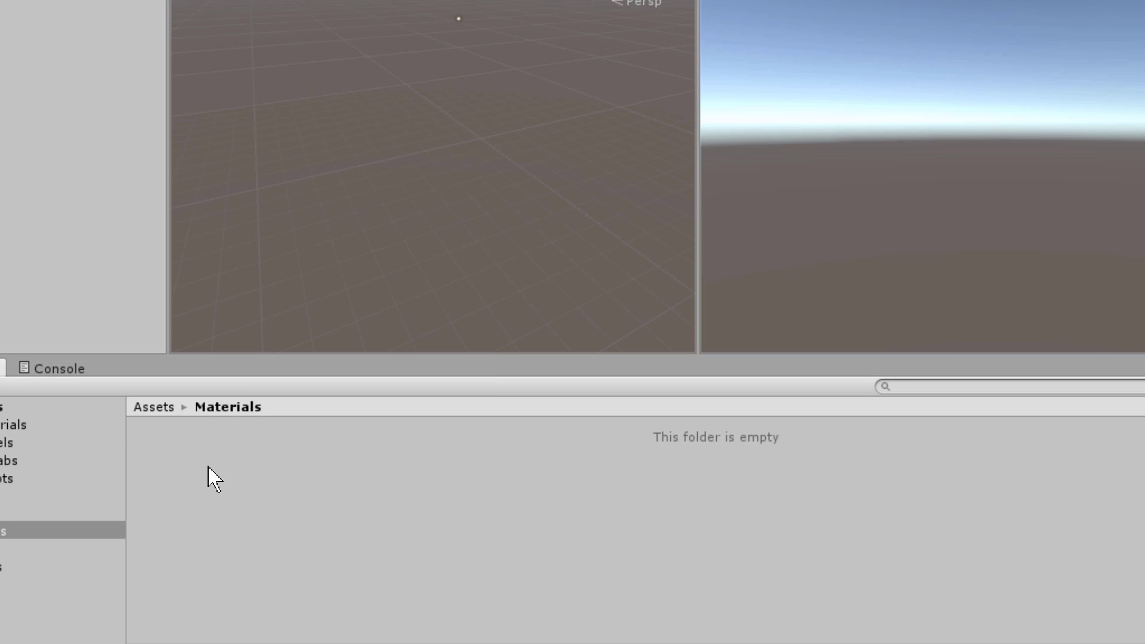
Step: Create a material named "Flip Normals Material" in the Materials folder
{"action": "right_click", "coordinate": [208, 469]}
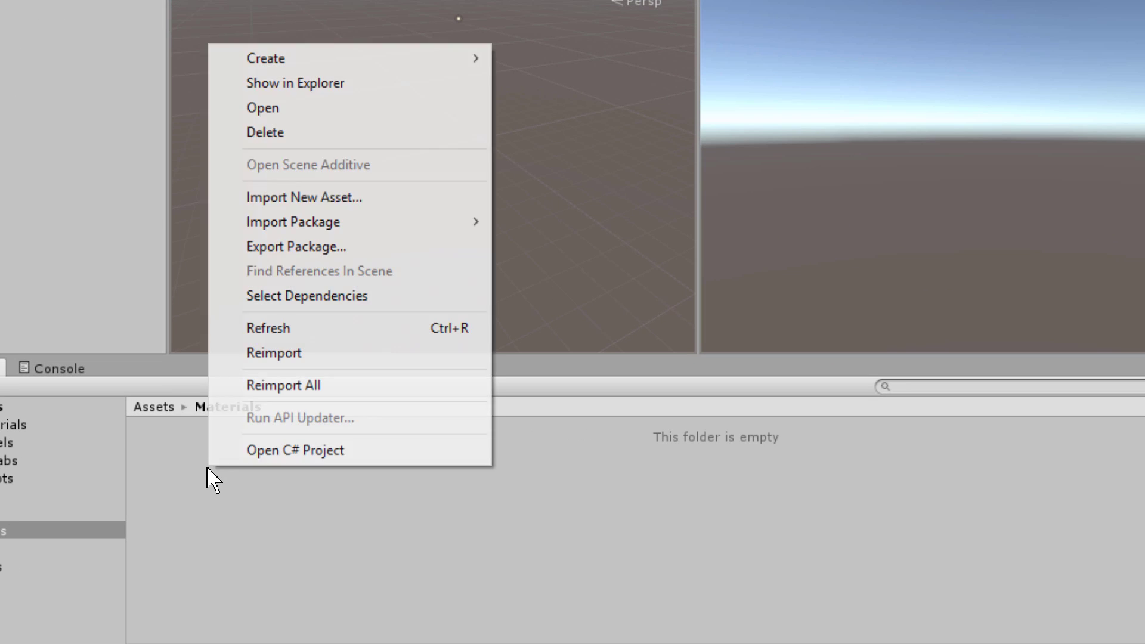
{"action": "mouse_move", "coordinate": [421, 66]}
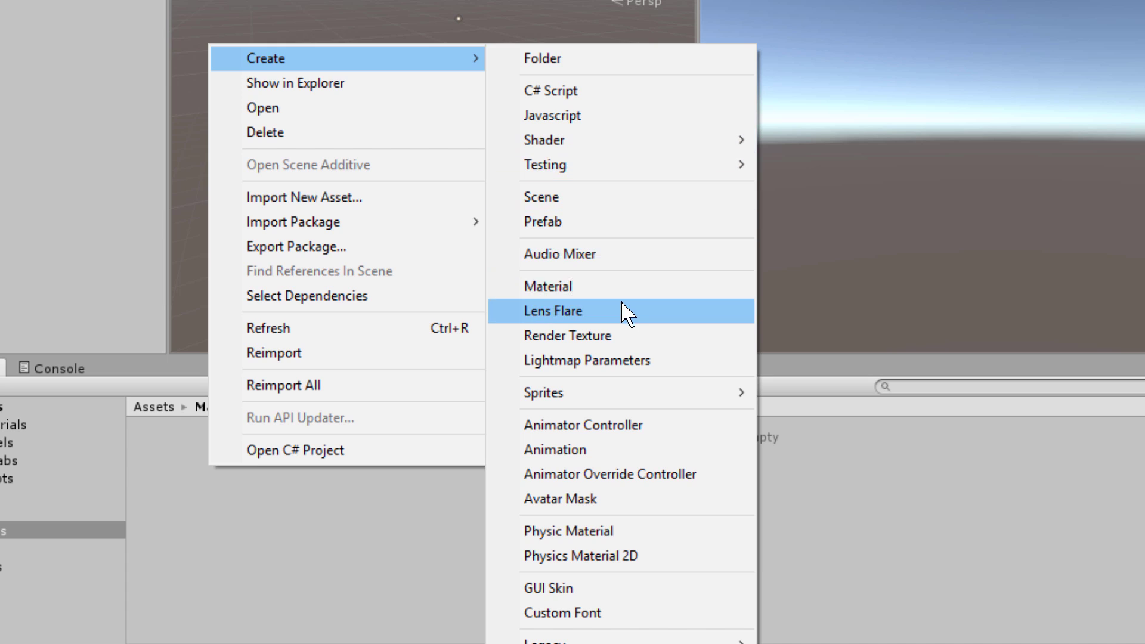
{"action": "left_click", "coordinate": [624, 285]}
{"action": "key", "text": "Home"}
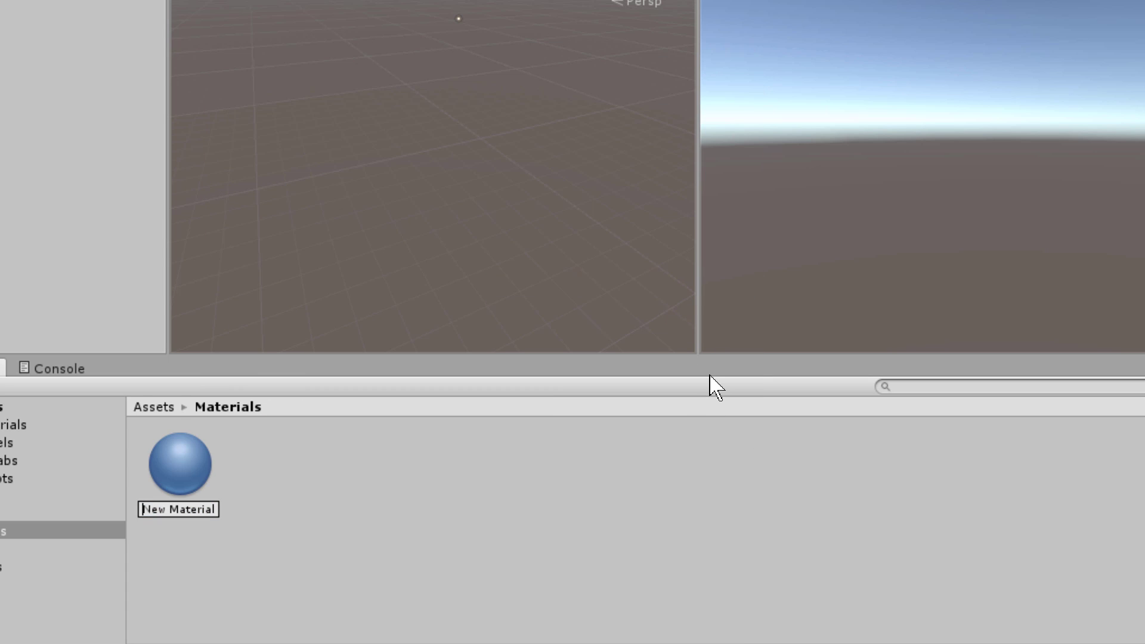
{"action": "key", "text": "ctrl+shift+Right"}
{"action": "key", "text": "shift+Left"}
{"action": "type", "text": "Flip Normals"}
{"action": "key", "text": "Return"}
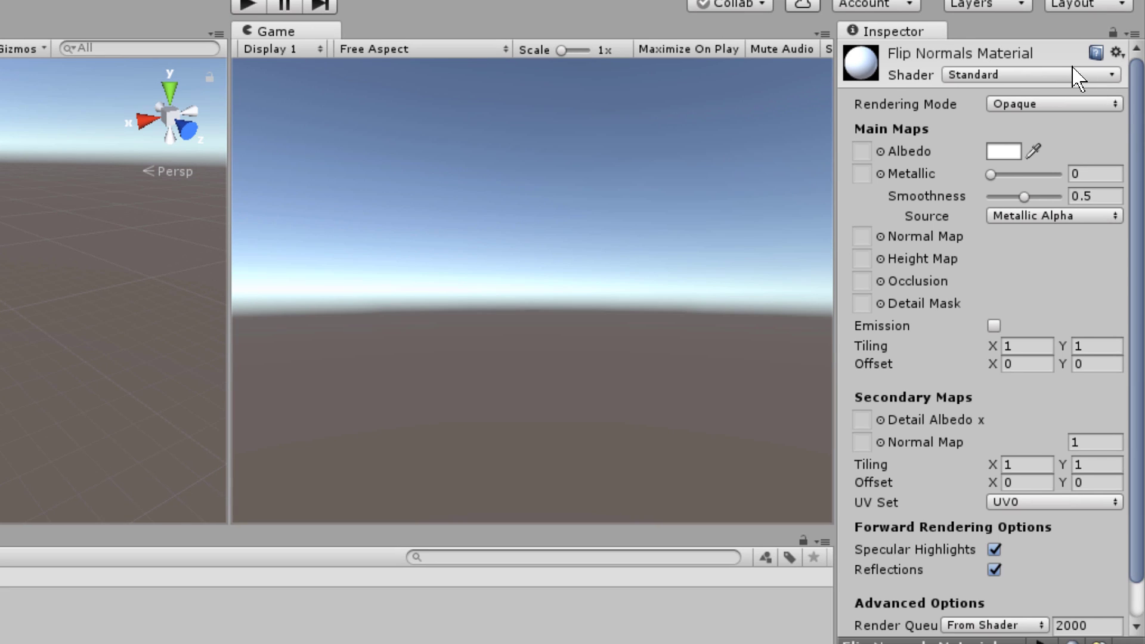
Step: Set the shader of Flip Normals Material to Custom/Flip Normals
{"action": "left_click", "coordinate": [1018, 75]}
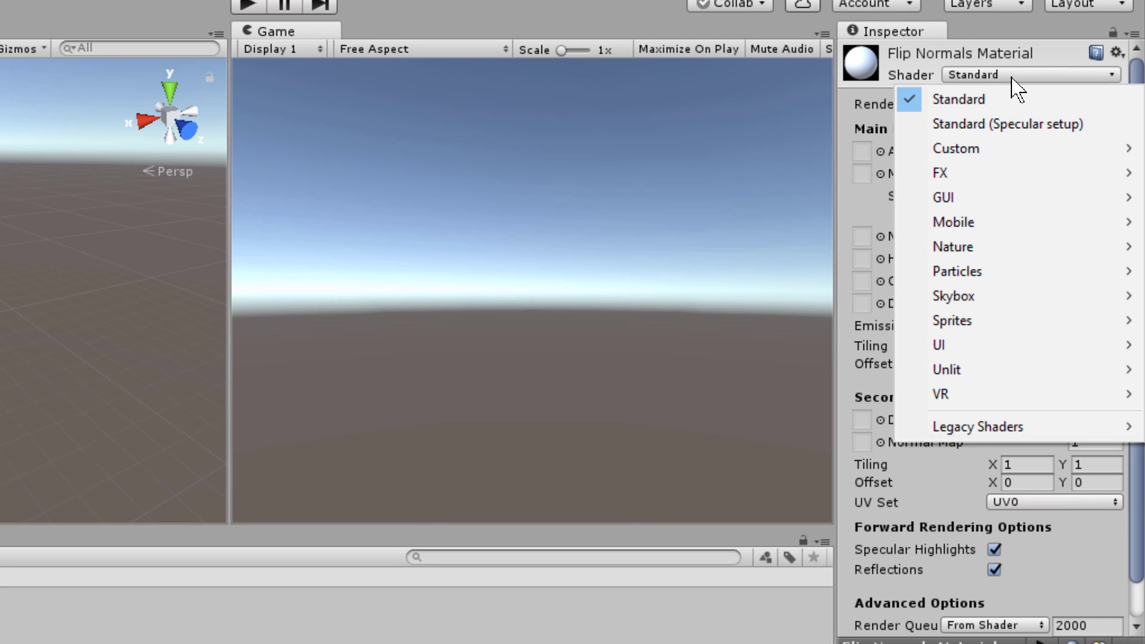
{"action": "mouse_move", "coordinate": [987, 160]}
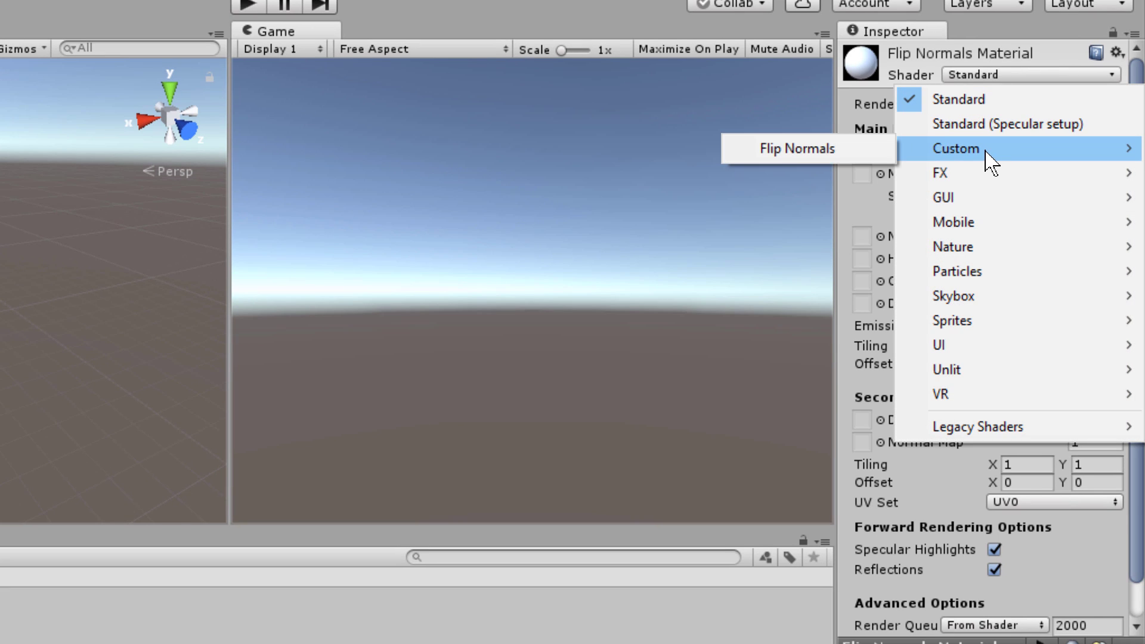
{"action": "left_click", "coordinate": [820, 152]}
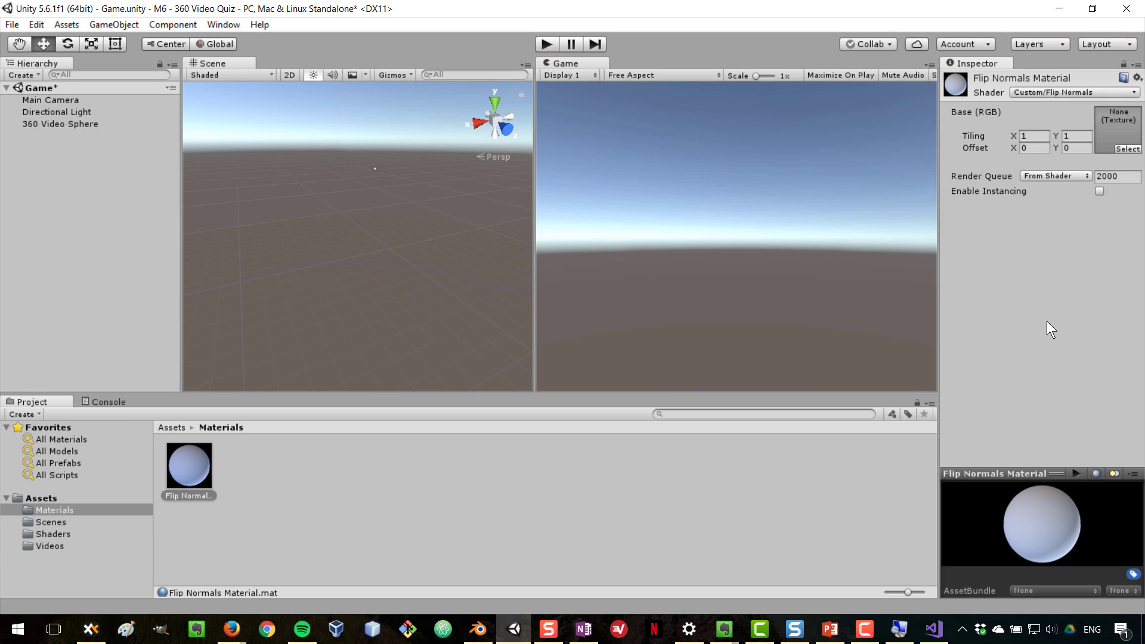
Step: Save the scene and apply Flip Normals Material to the 360 Video Sphere
{"action": "left_click", "coordinate": [435, 487]}
{"action": "key", "text": "ctrl+s"}
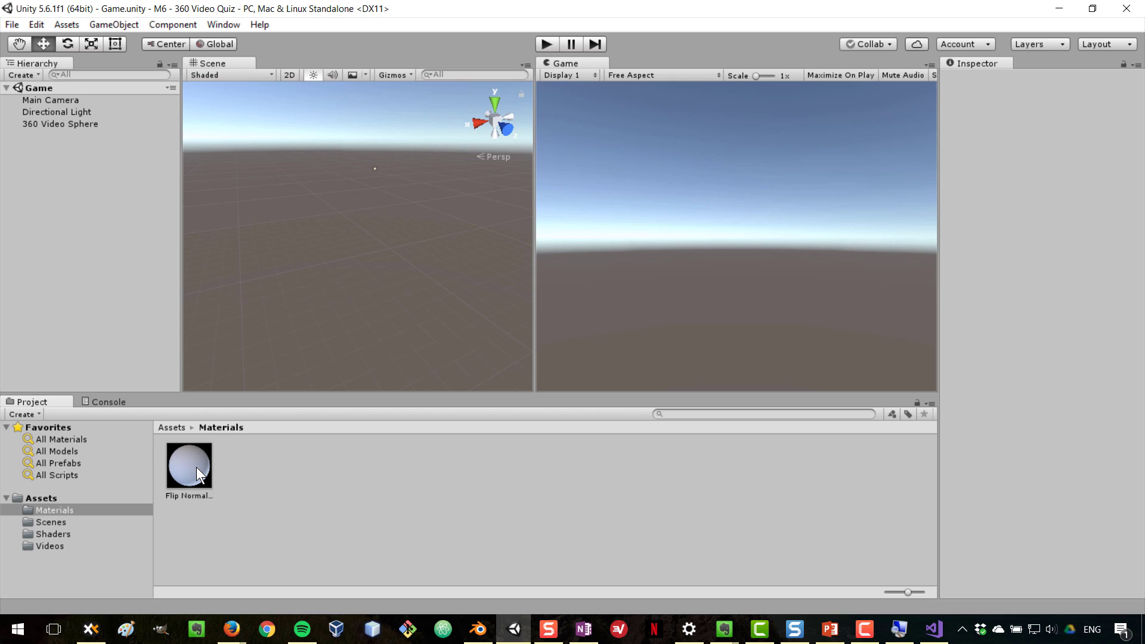
{"action": "left_click_drag", "start_coordinate": [196, 467], "coordinate": [54, 126]}
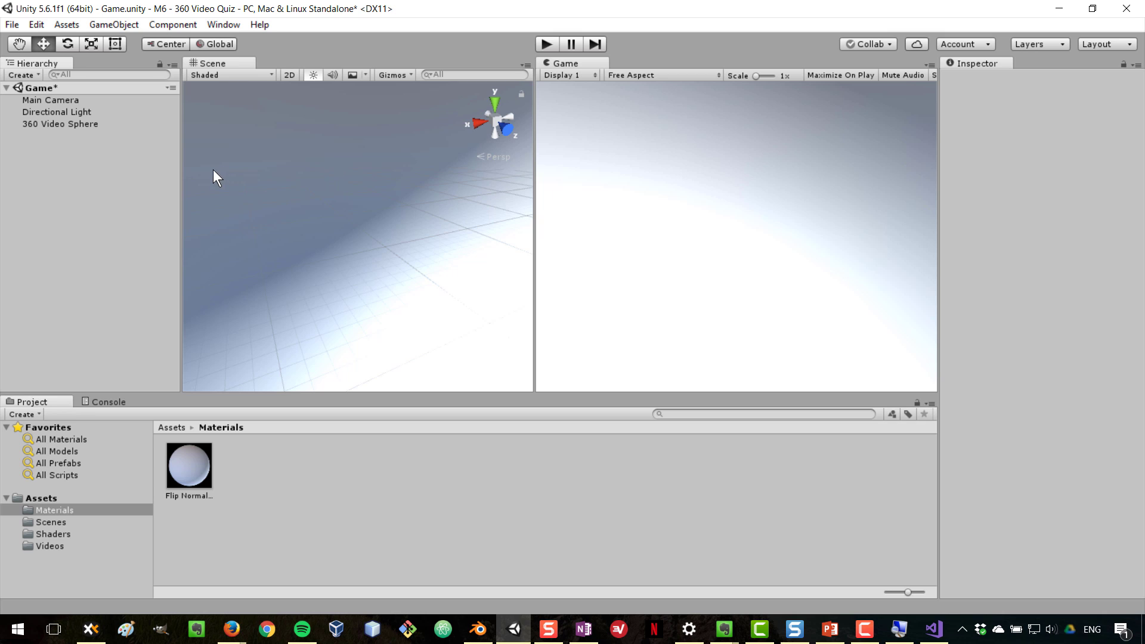
Step: Examine the 360 Video Sphere from outside and inside to compare how the flipped-normals material renders
{"action": "left_click", "coordinate": [64, 124]}
{"action": "scroll", "coordinate": [402, 255], "scroll_direction": "down", "scroll_amount": 5}
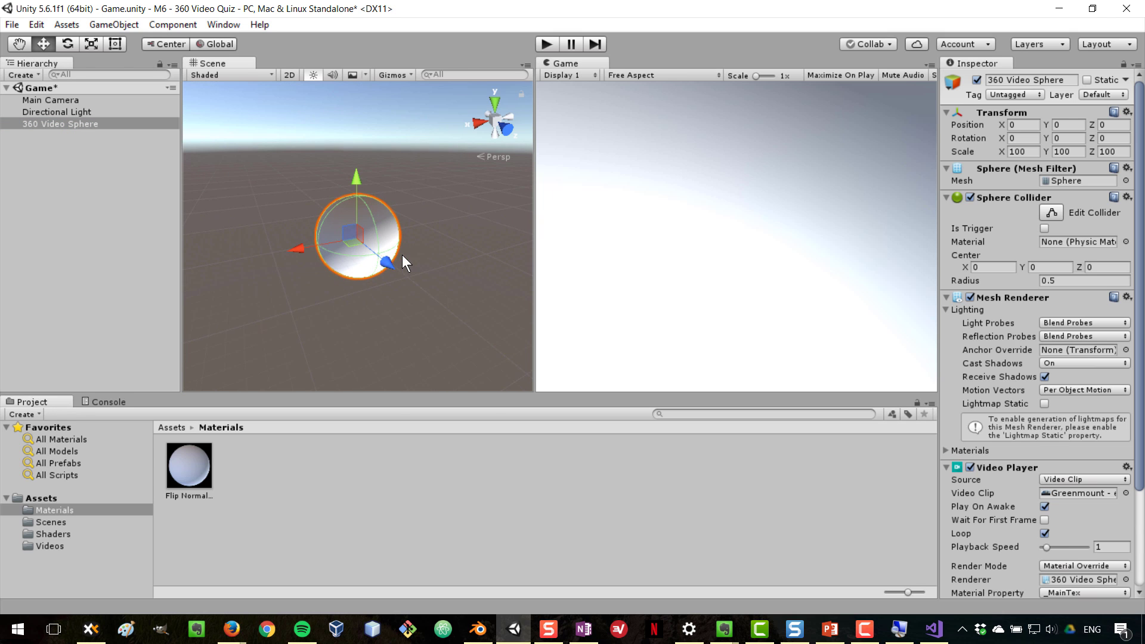
{"action": "right_click_drag", "start_coordinate": [403, 256], "coordinate": [528, 325]}
{"action": "scroll", "coordinate": [446, 291], "scroll_direction": "up", "scroll_amount": 5}
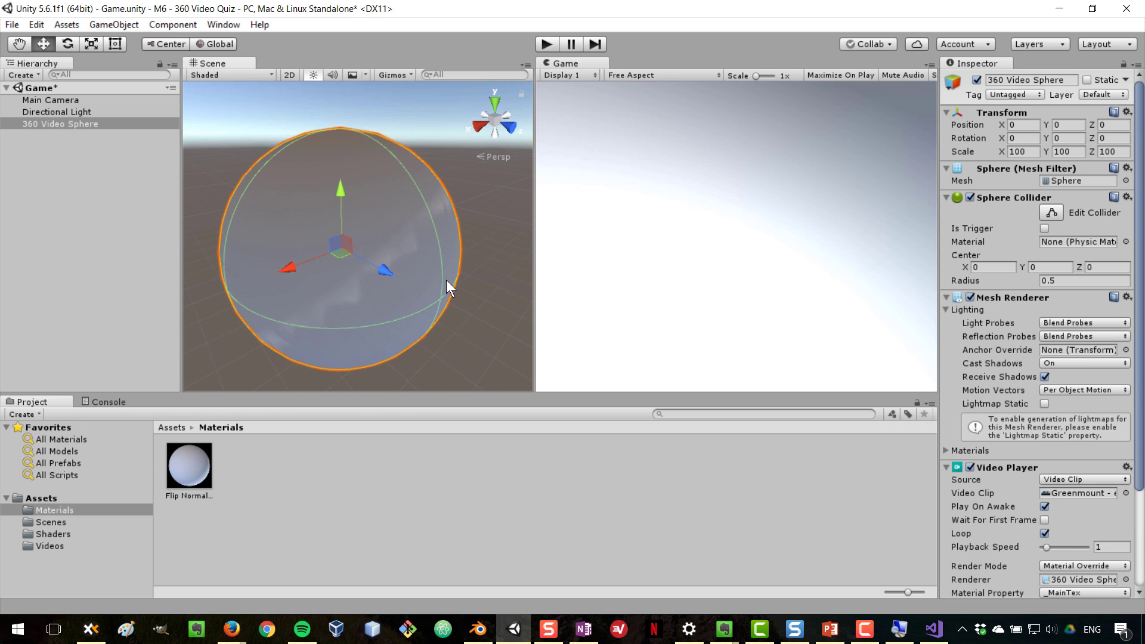
{"action": "right_click_drag", "start_coordinate": [447, 281], "coordinate": [538, 314]}
{"action": "scroll", "coordinate": [431, 270], "scroll_direction": "down", "scroll_amount": 5}
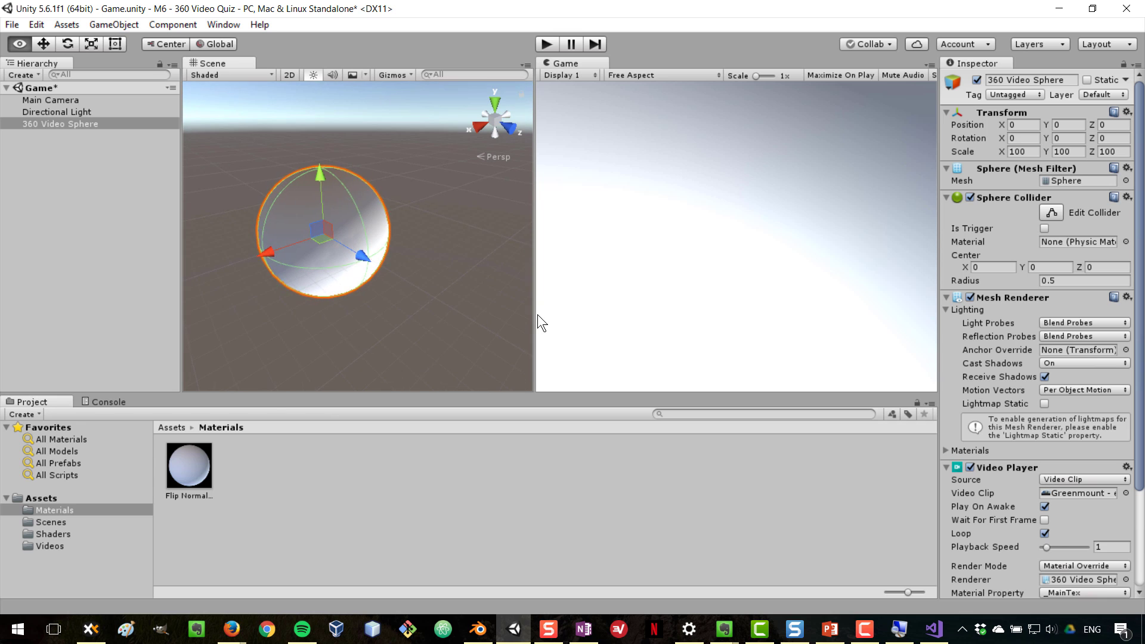
{"action": "scroll", "coordinate": [353, 265], "scroll_direction": "up", "scroll_amount": 5}
{"action": "right_click_drag", "start_coordinate": [340, 296], "coordinate": [285, 275]}
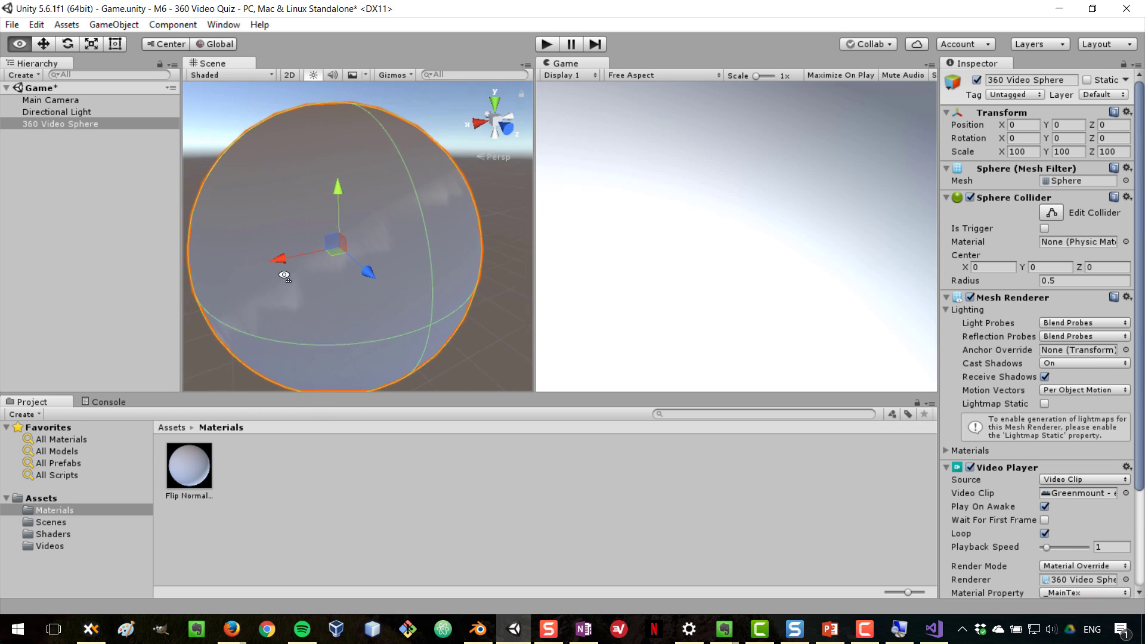
{"action": "scroll", "coordinate": [399, 298], "scroll_direction": "up", "scroll_amount": 5}
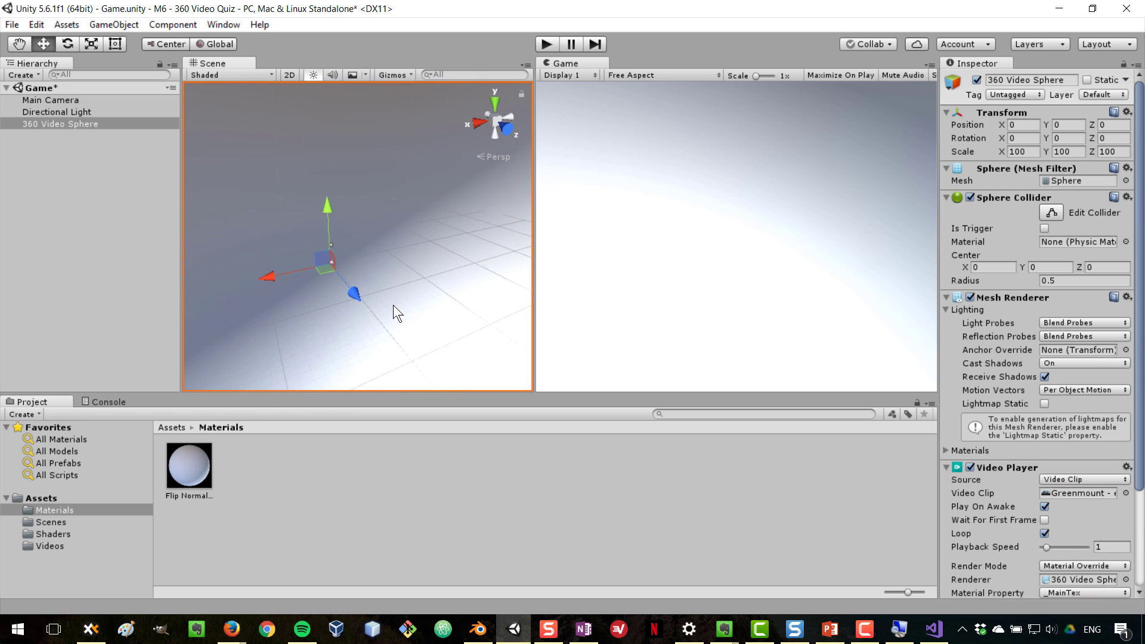
Step: Enlarge the Game view and play the scene to check the 360 video from inside the sphere
{"action": "mouse_move", "coordinate": [537, 146]}
{"action": "left_mouse_down"}
{"action": "mouse_move", "coordinate": [499, 147]}
{"action": "mouse_move", "coordinate": [521, 148]}
{"action": "left_mouse_up"}
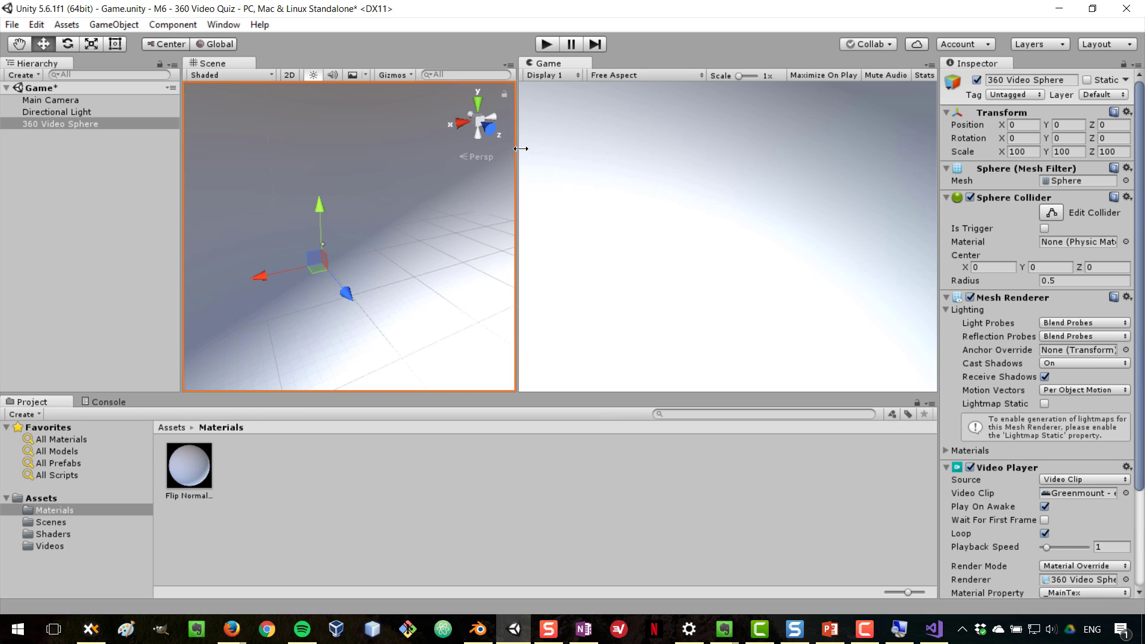
{"action": "left_click_drag", "start_coordinate": [521, 148], "coordinate": [513, 112]}
{"action": "left_click", "coordinate": [550, 41]}
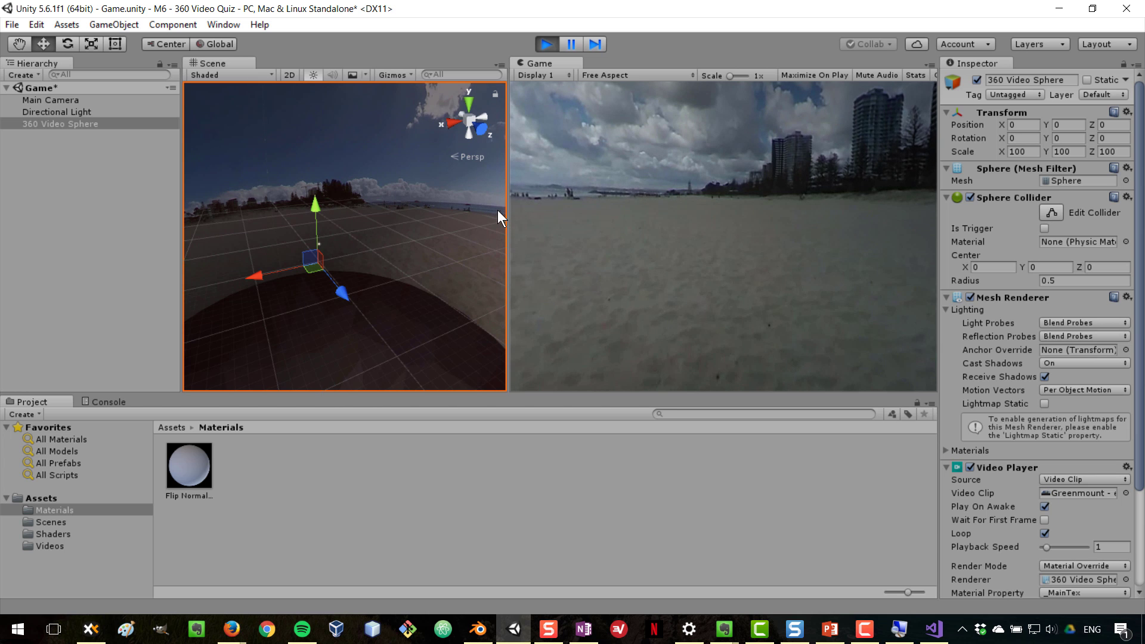
{"action": "left_click_drag", "start_coordinate": [506, 210], "coordinate": [427, 218]}
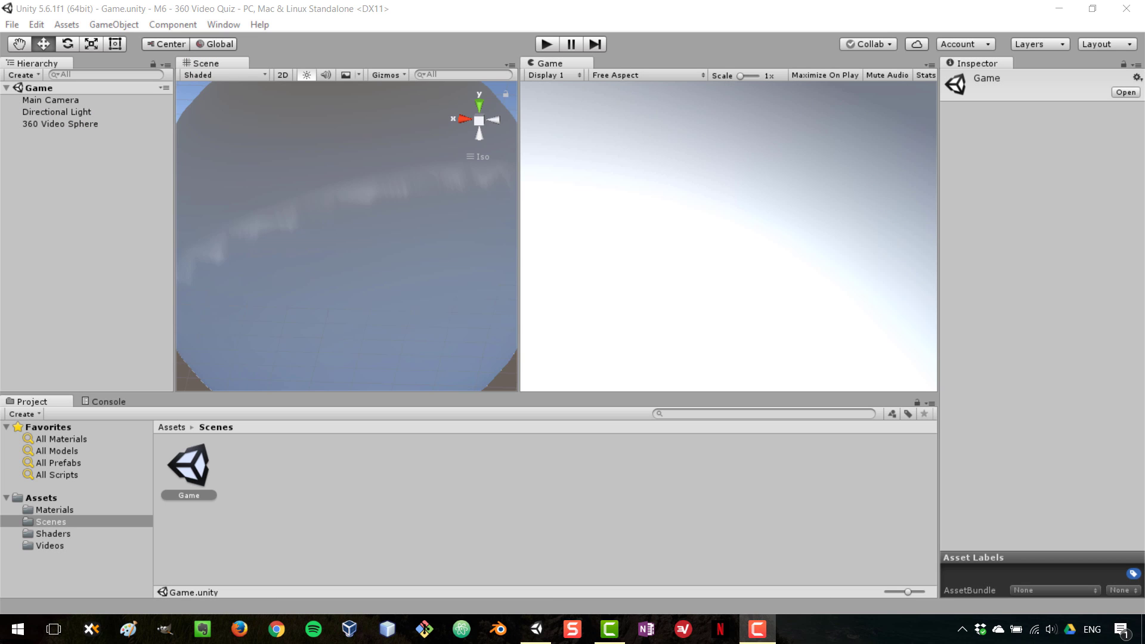
Step: Add the open Game scene to the build and enable Virtual Reality Supported in the PC, Mac & Linux Standalone player settings
{"action": "left_click", "coordinate": [11, 25]}
{"action": "left_click", "coordinate": [57, 172]}
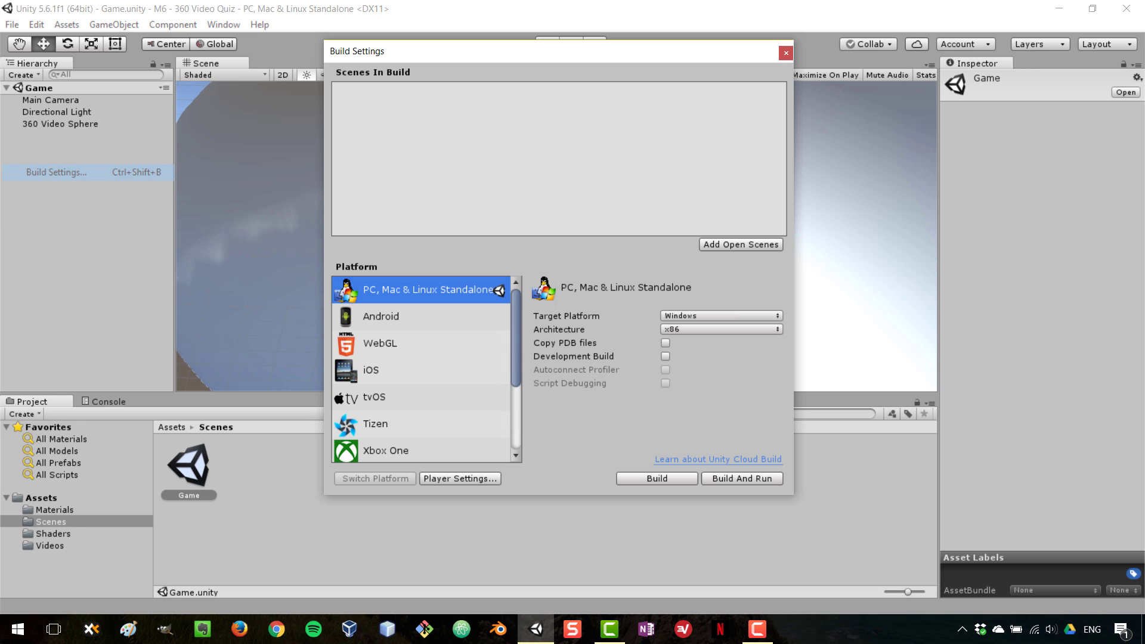
{"action": "left_click", "coordinate": [460, 479]}
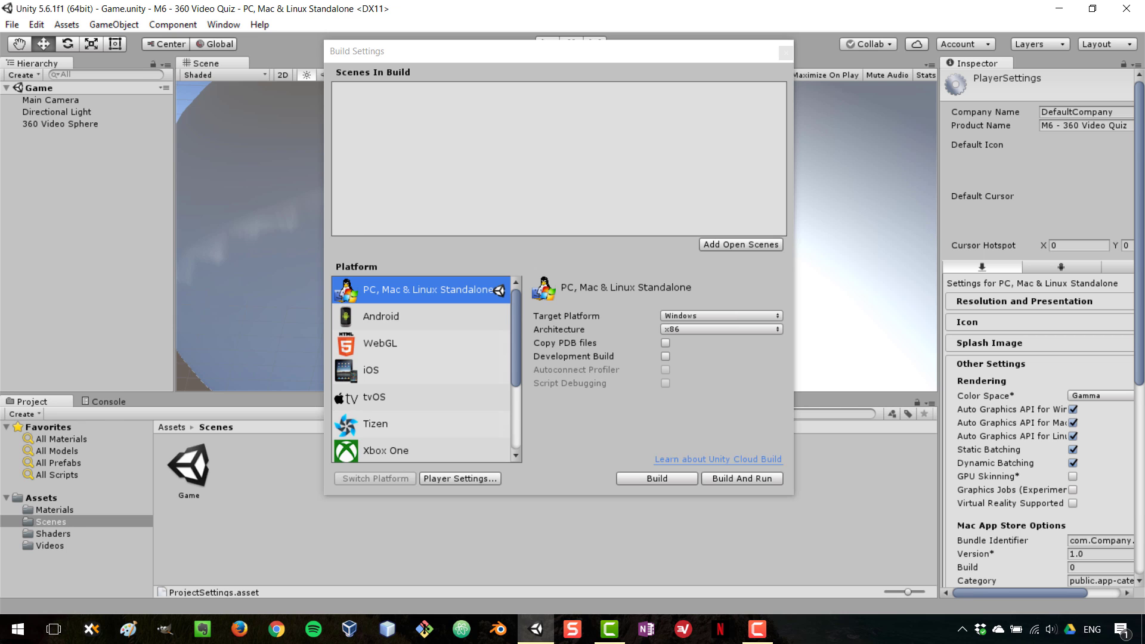
{"action": "left_click", "coordinate": [741, 245]}
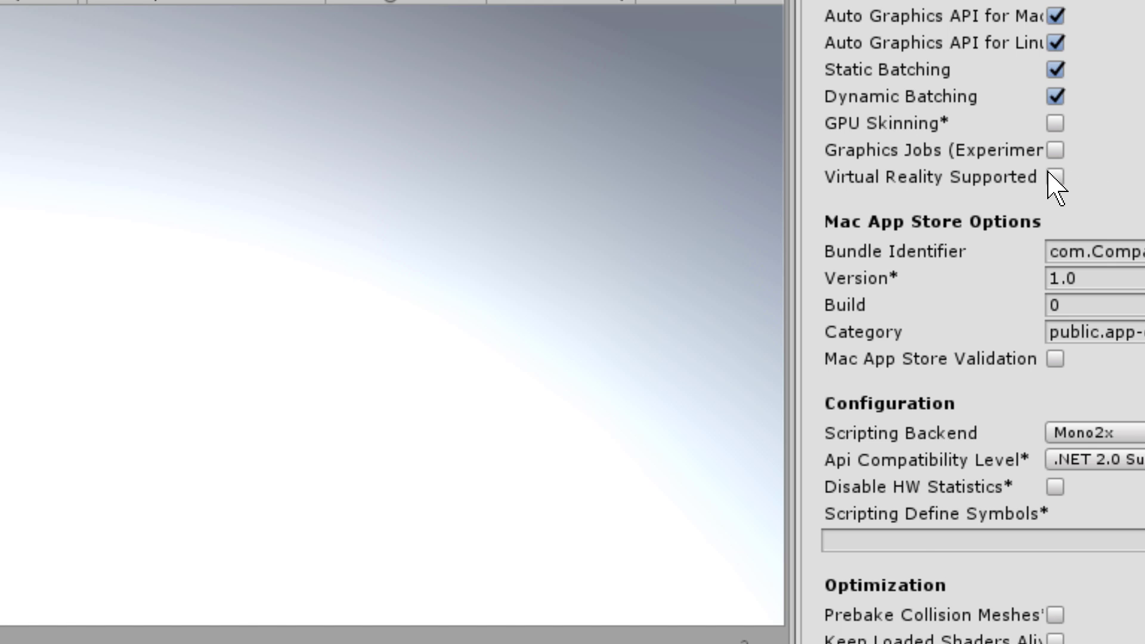
{"action": "left_click", "coordinate": [1056, 177]}
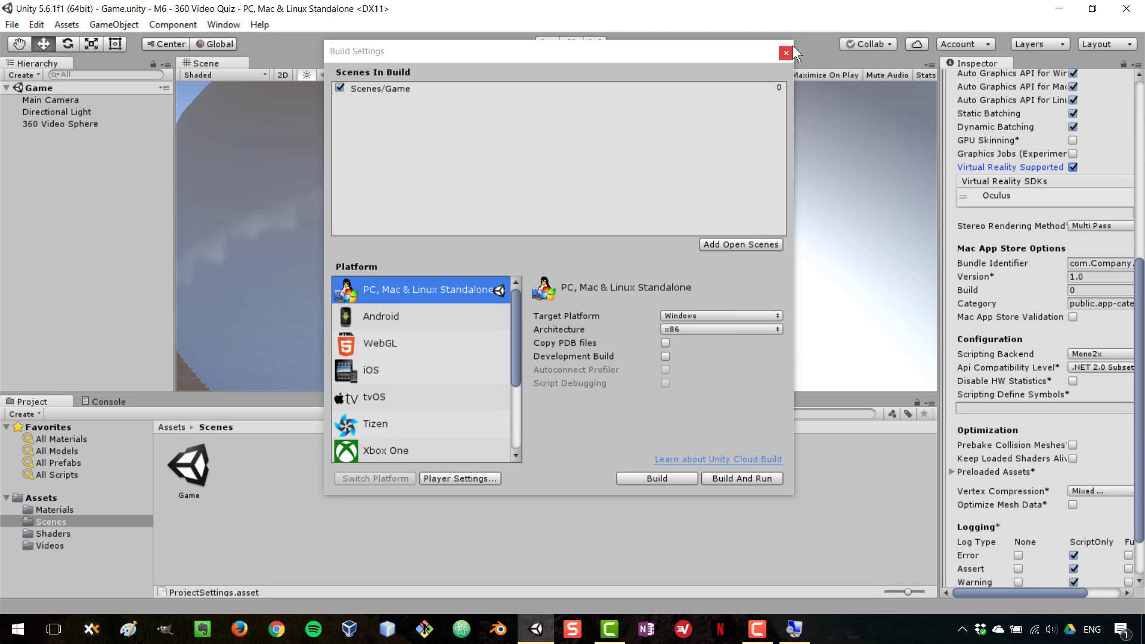
{"action": "left_click", "coordinate": [787, 53]}
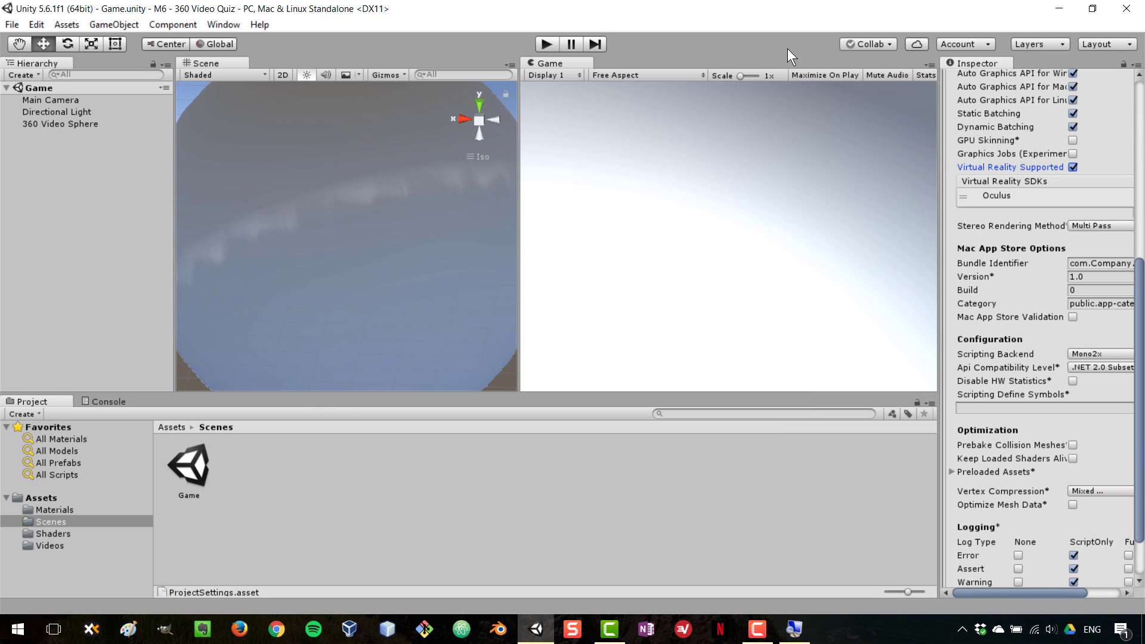
Step: Play the scene in VR with the Oculus window minimized to check the 360 video, and stop playback
{"action": "left_click", "coordinate": [543, 41]}
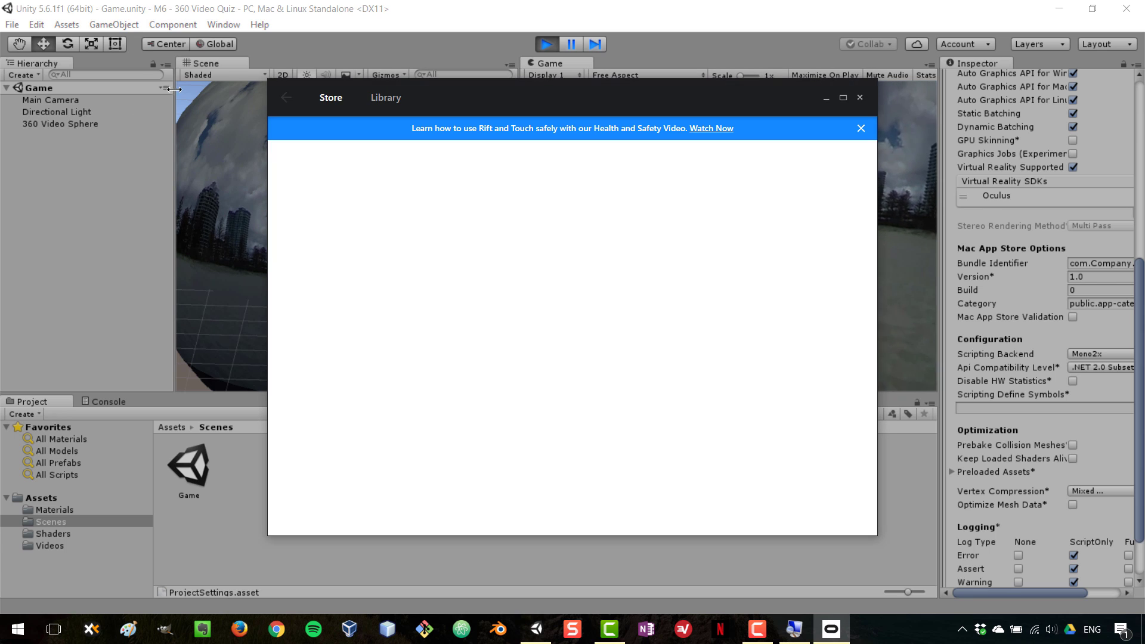
{"action": "left_click", "coordinate": [828, 99]}
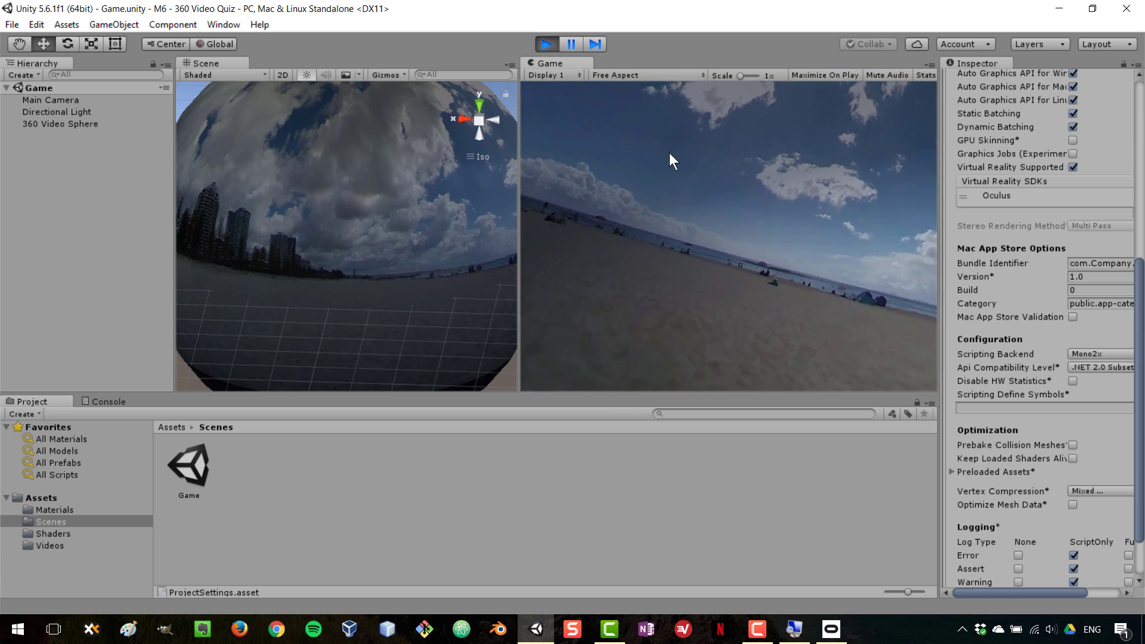
{"action": "left_click", "coordinate": [549, 43]}
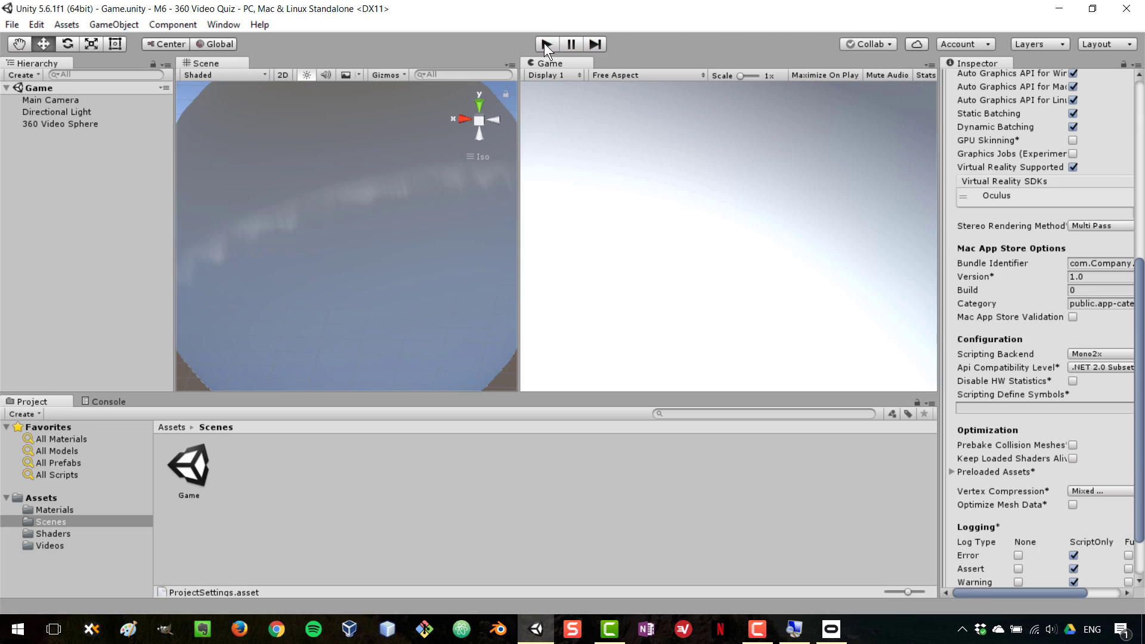
Step: In the scene's lighting settings, set the Environment Lighting source to Color and make the Ambient Color white (FFFFFF)
{"action": "left_click", "coordinate": [223, 24]}
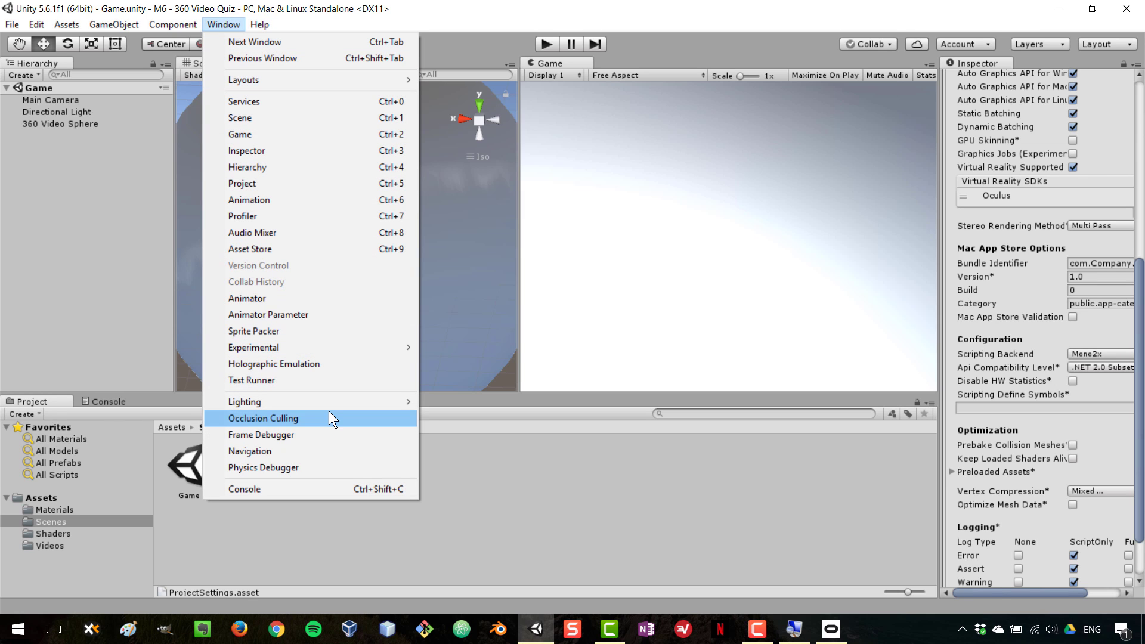
{"action": "mouse_move", "coordinate": [331, 405]}
{"action": "left_click", "coordinate": [443, 402]}
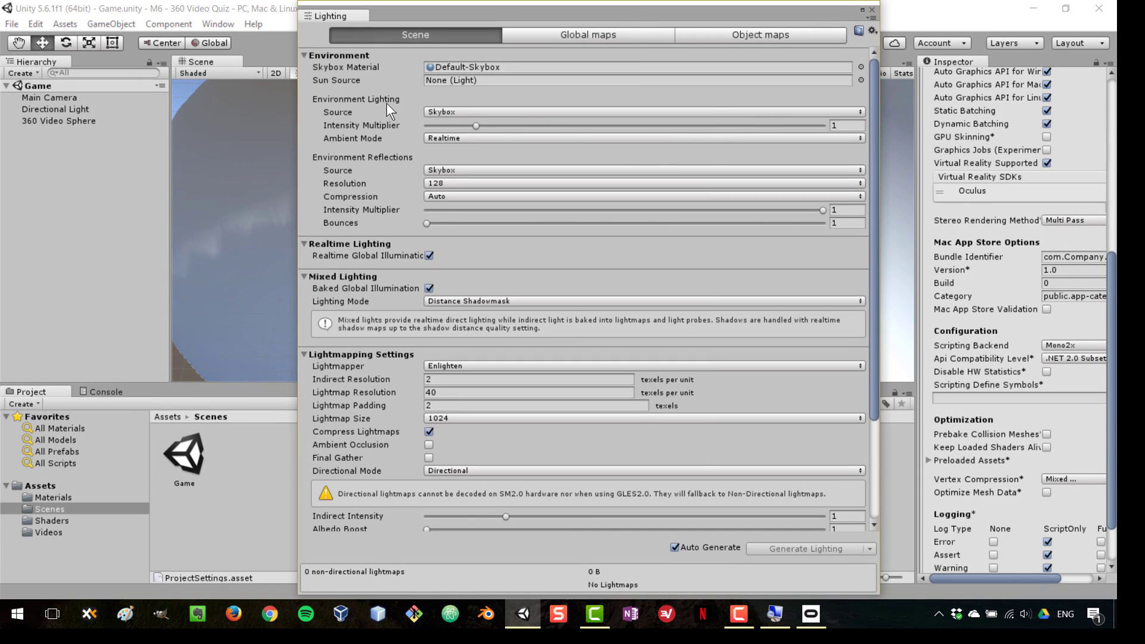
{"action": "left_click", "coordinate": [460, 112]}
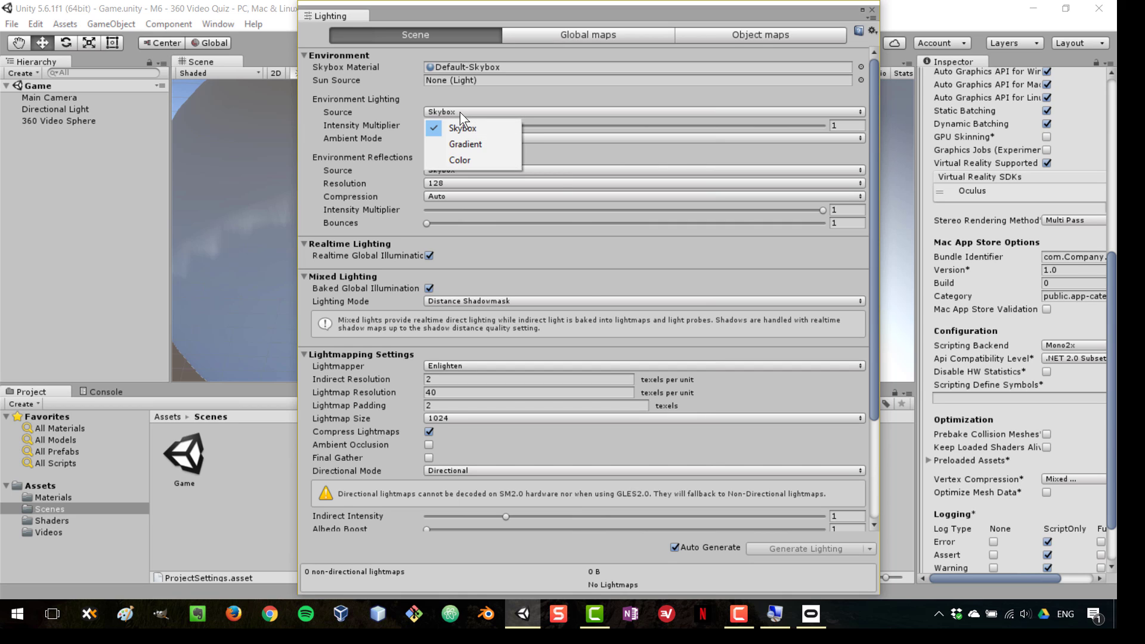
{"action": "left_click", "coordinate": [474, 159]}
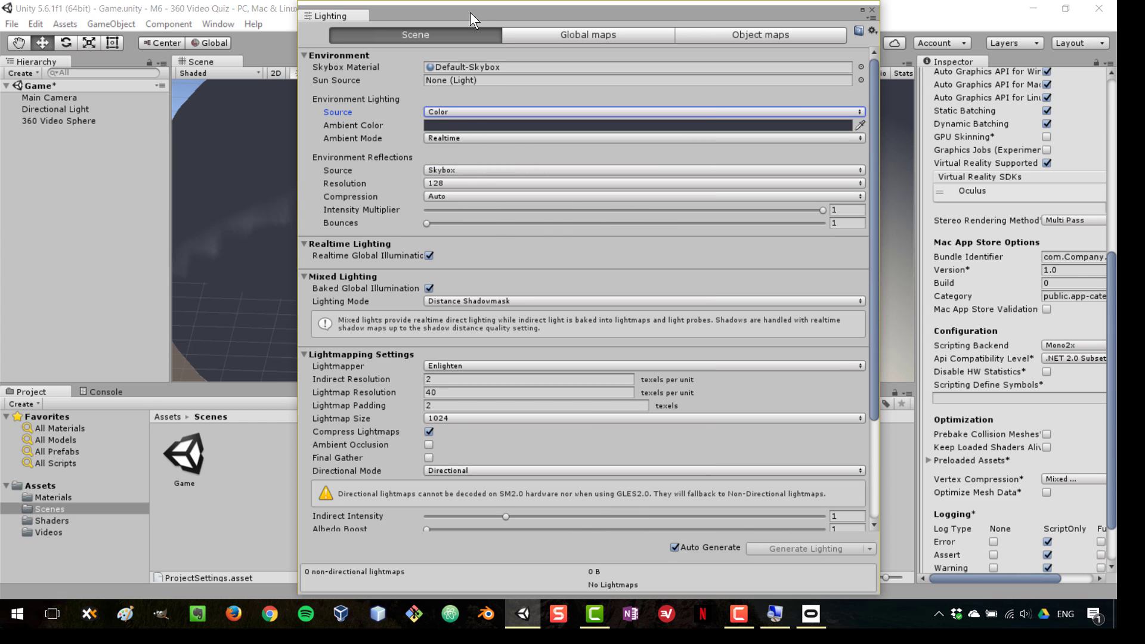
{"action": "left_click_drag", "start_coordinate": [470, 12], "coordinate": [651, 68]}
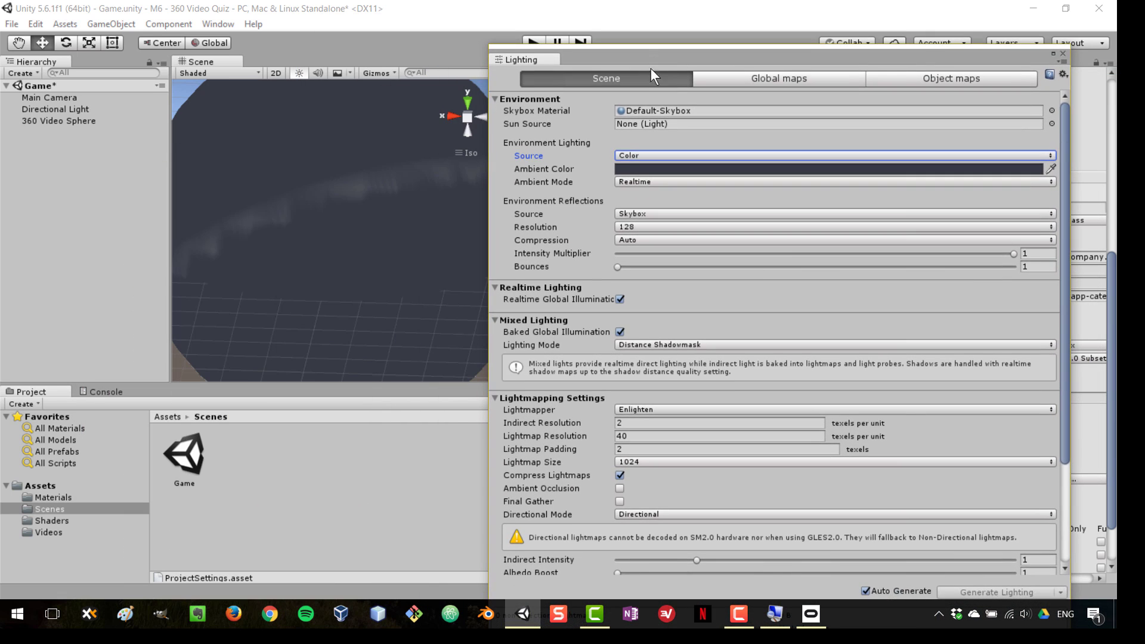
{"action": "left_click", "coordinate": [640, 168]}
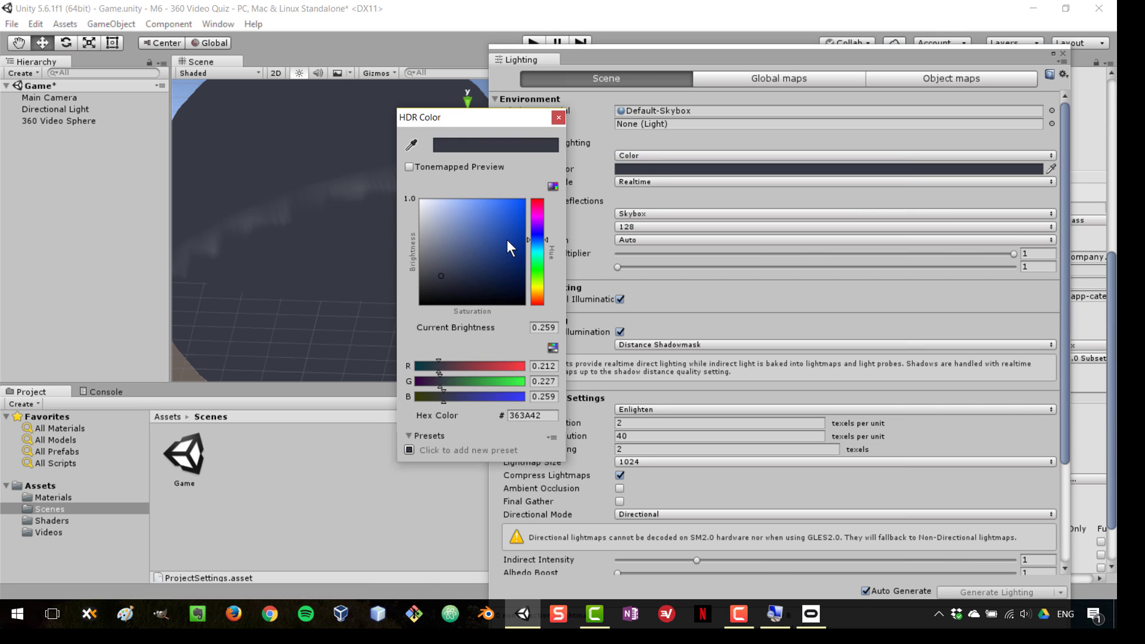
{"action": "left_click_drag", "start_coordinate": [516, 241], "coordinate": [380, 190]}
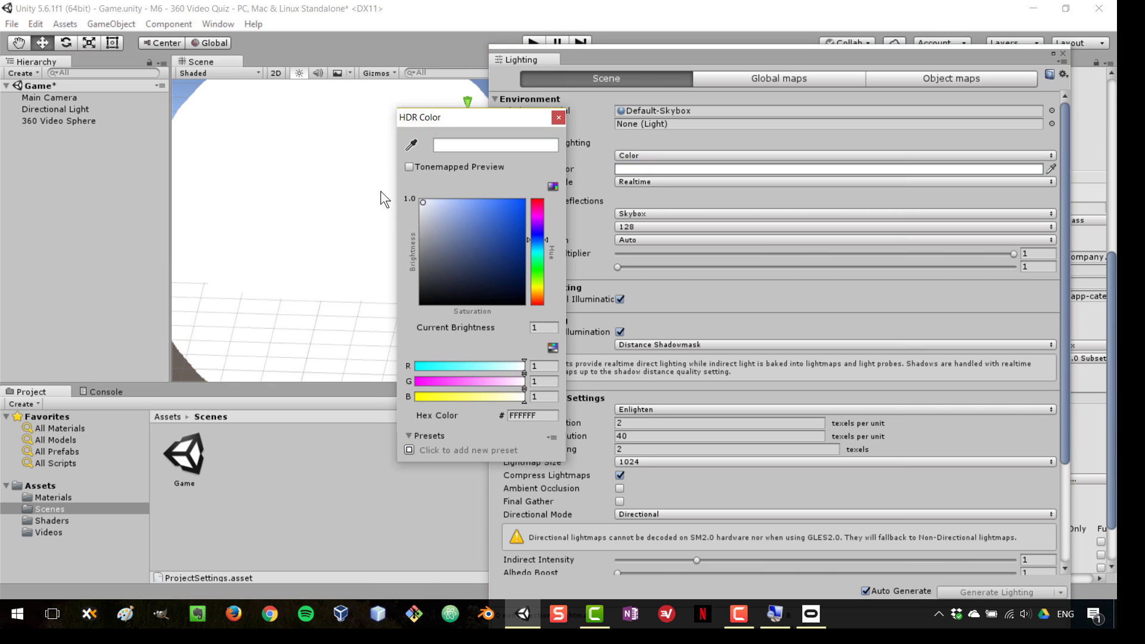
{"action": "left_click", "coordinate": [558, 115]}
Step: Move the Lighting window clear of the Game view, play the scene to check the video's brightness, and stop playback
{"action": "left_click_drag", "start_coordinate": [639, 52], "coordinate": [380, 383]}
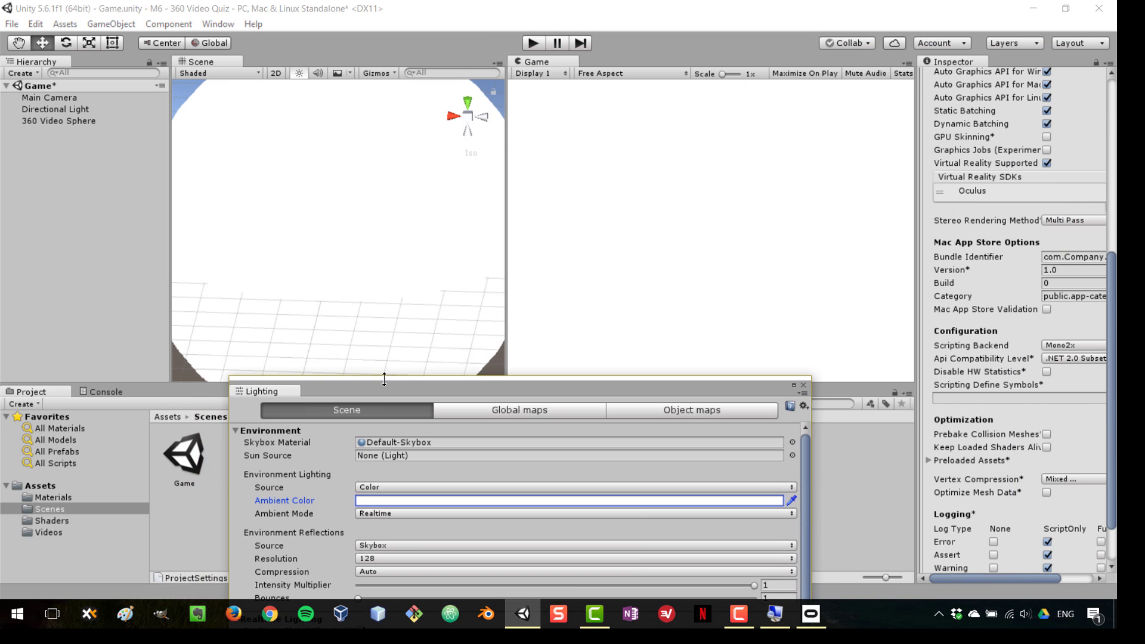
{"action": "left_click", "coordinate": [540, 37]}
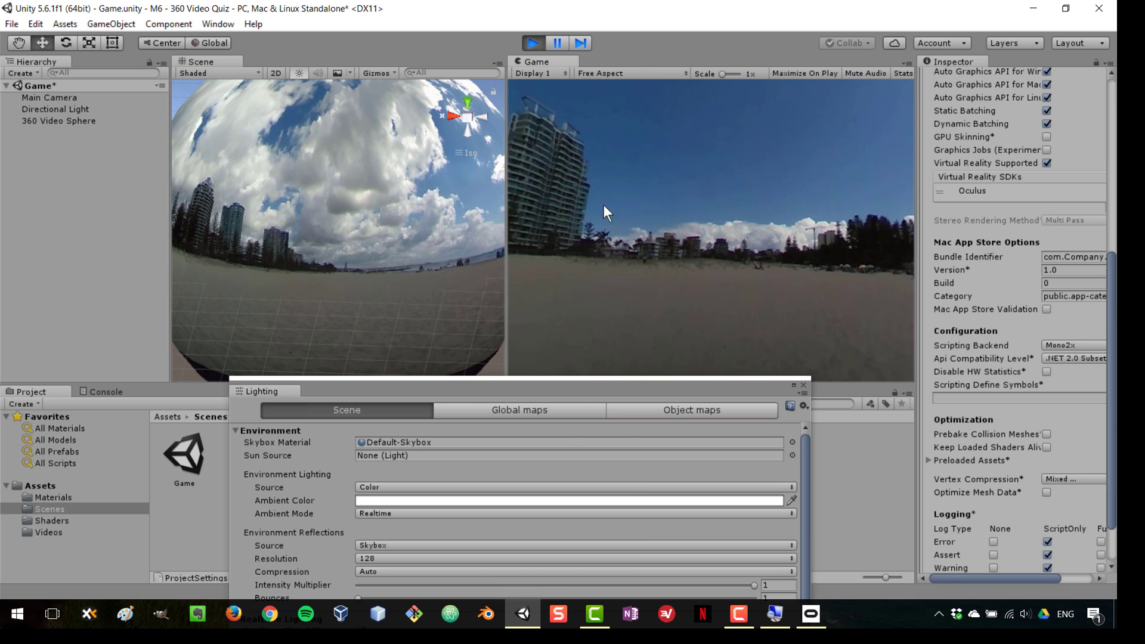
{"action": "left_click", "coordinate": [530, 41]}
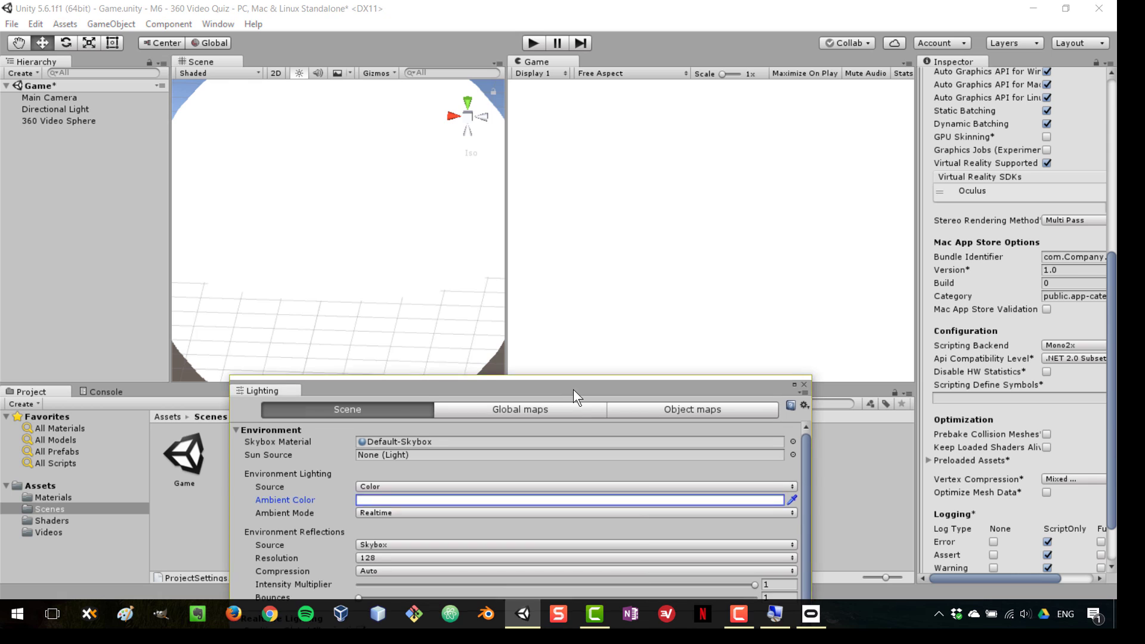
Step: Disable Realtime and Baked Global Illumination, set the Environment Reflections source to Custom, and close the Lighting window
{"action": "left_click_drag", "start_coordinate": [573, 389], "coordinate": [627, 27]}
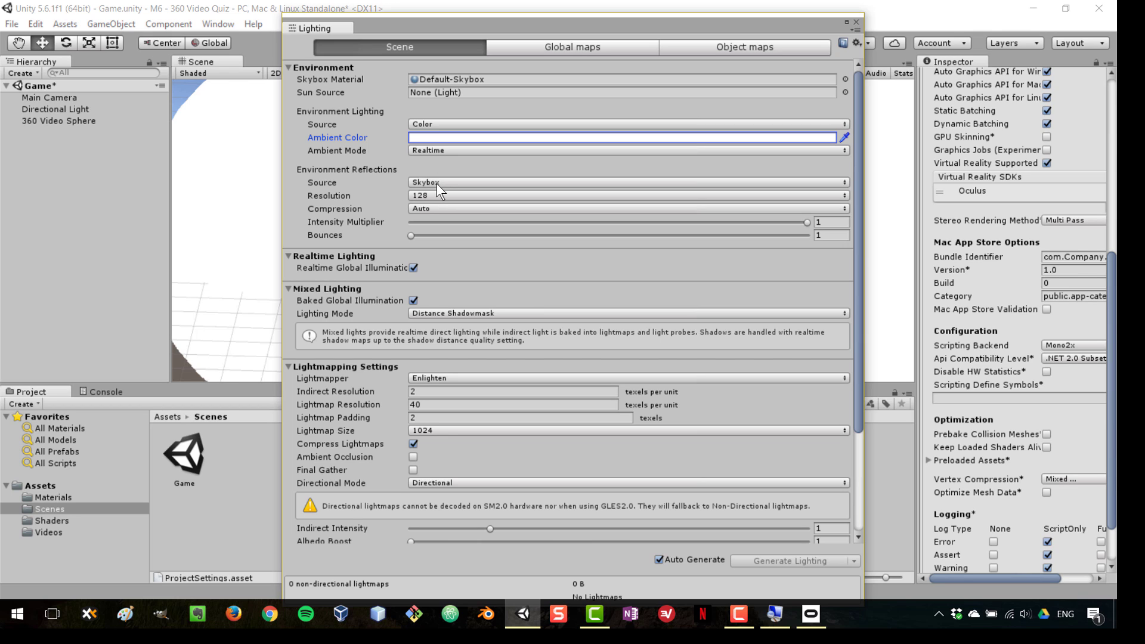
{"action": "left_click", "coordinate": [413, 267]}
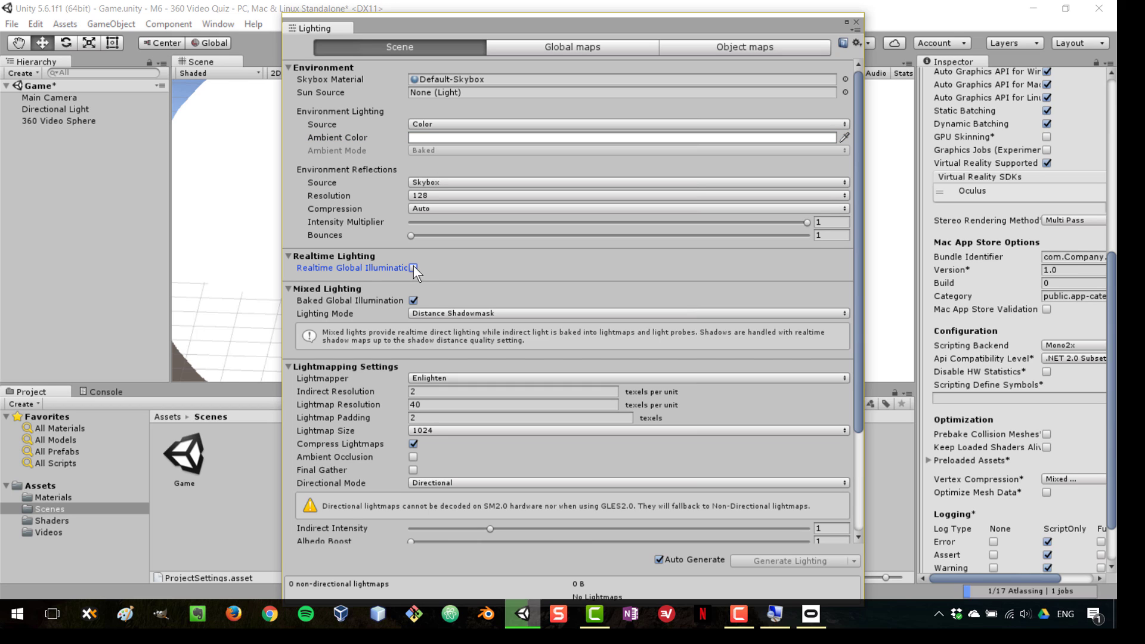
{"action": "left_click", "coordinate": [412, 301]}
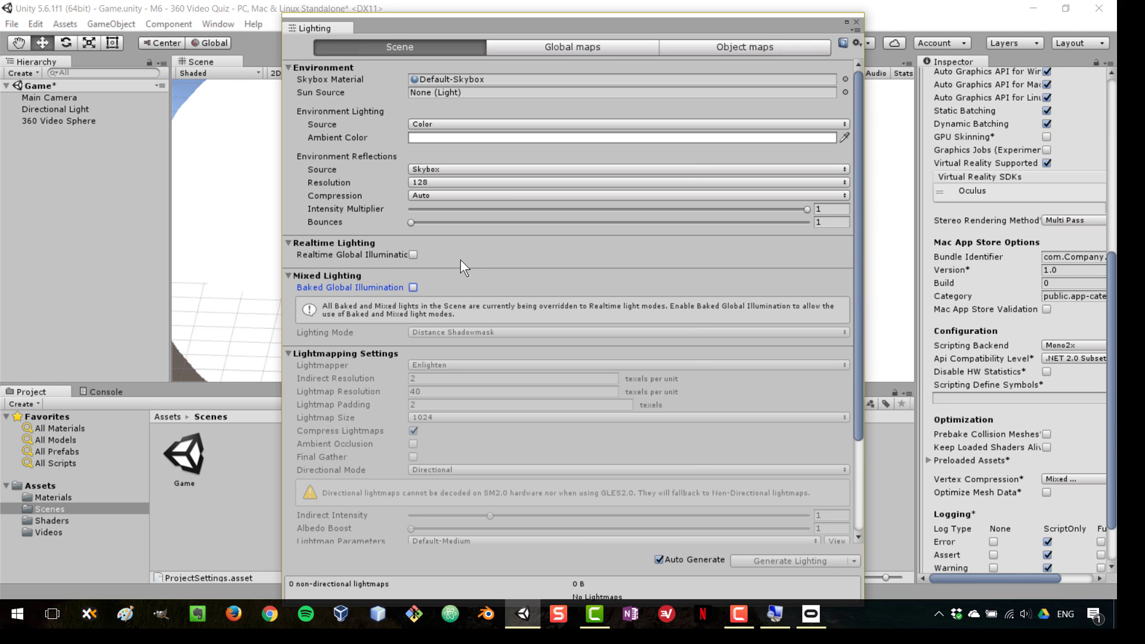
{"action": "left_click", "coordinate": [435, 170]}
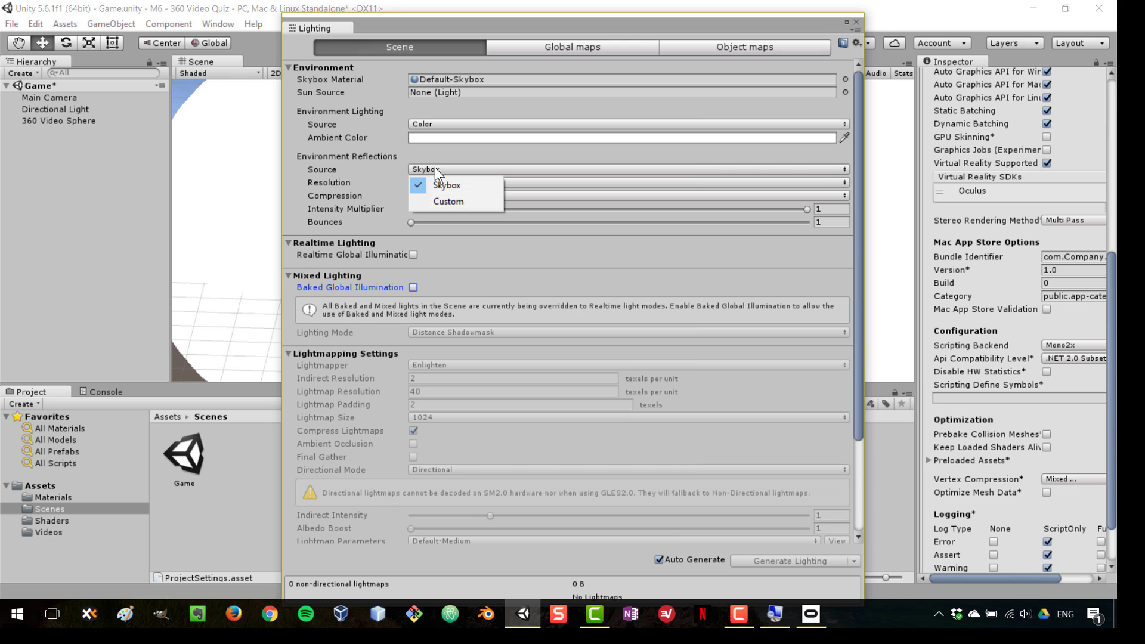
{"action": "left_click", "coordinate": [449, 202]}
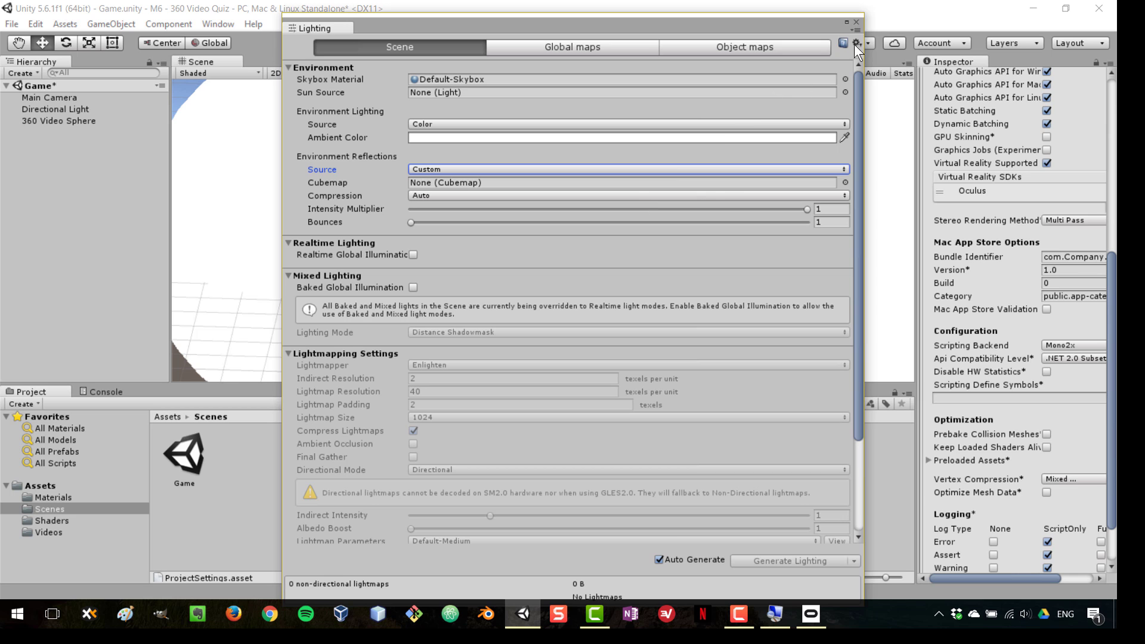
{"action": "left_click", "coordinate": [858, 22]}
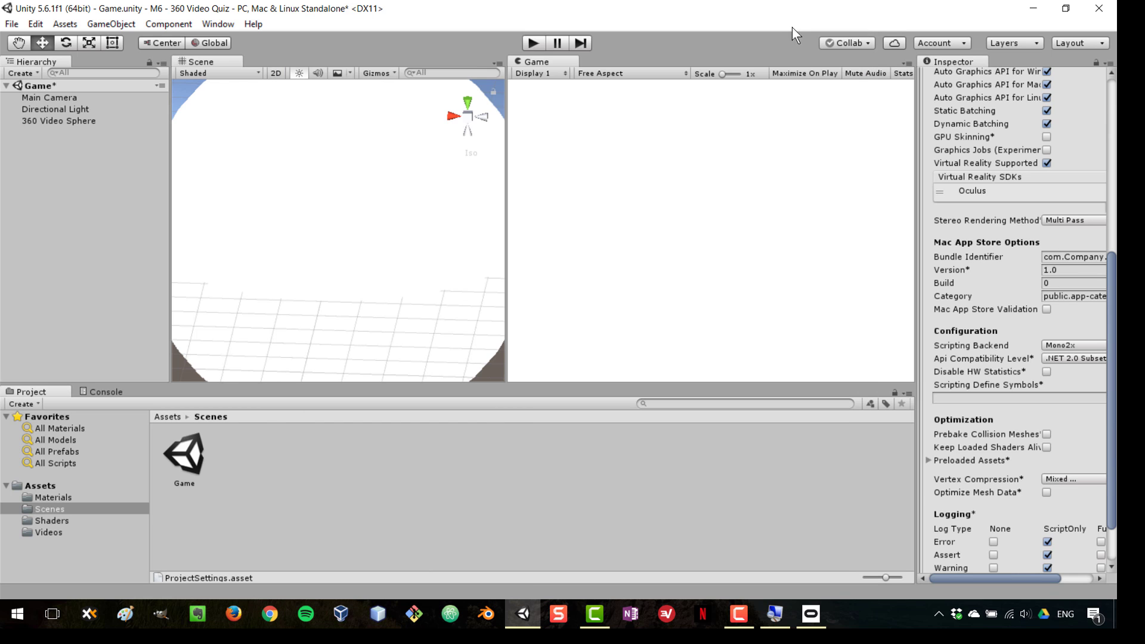
Step: Play the scene to check the 360 video with global illumination off and custom reflections
{"action": "left_click", "coordinate": [531, 40]}
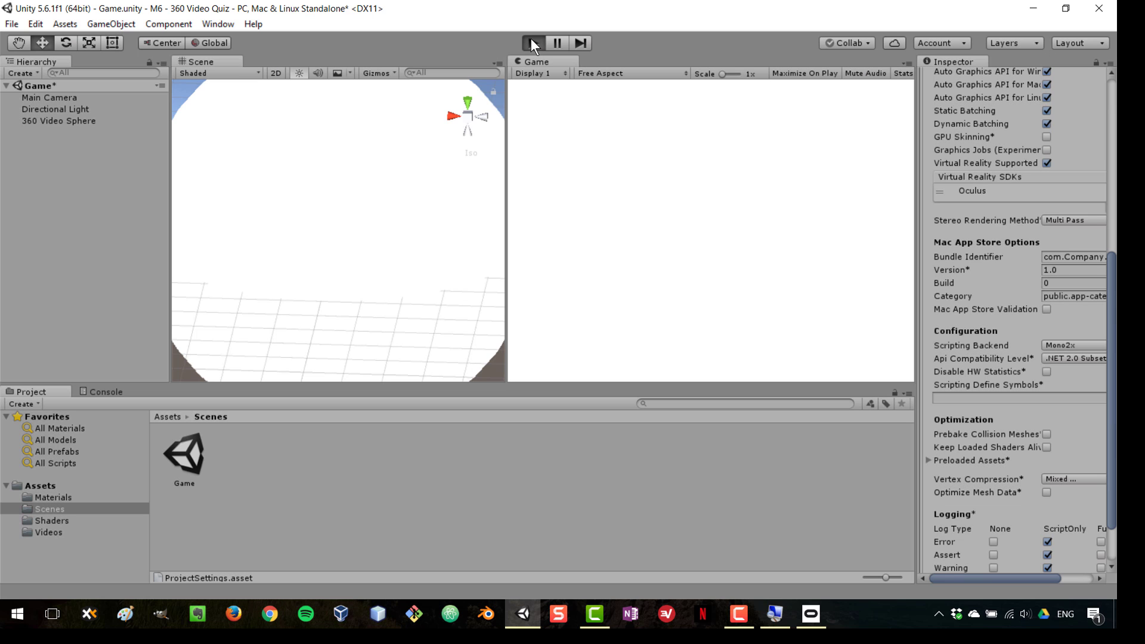